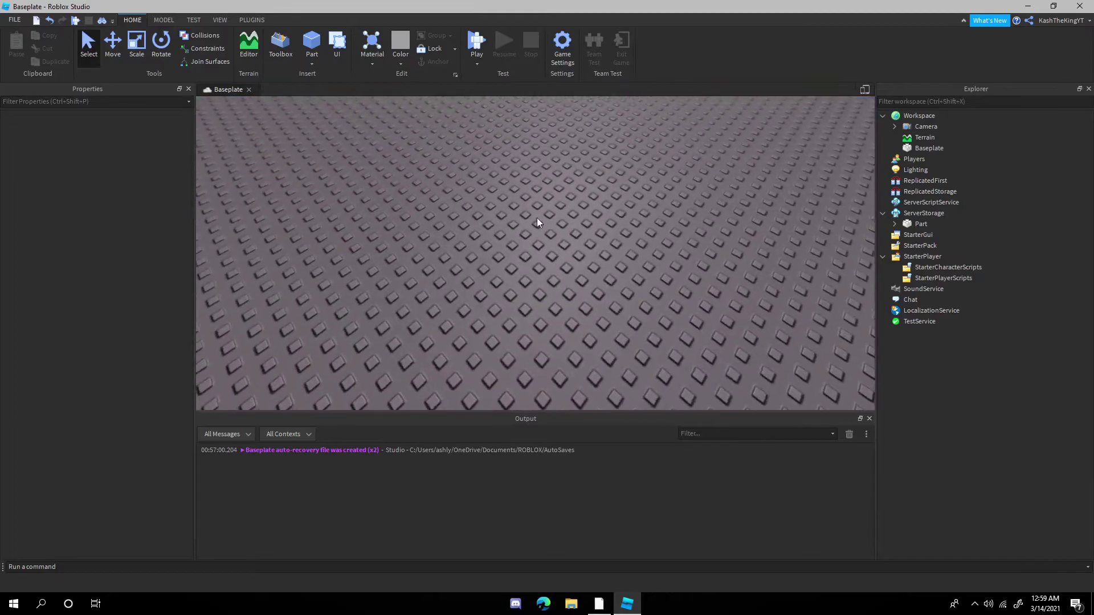
pyautogui.moveTo(465, 216)
pyautogui.mouseDown(button='middle')
pyautogui.moveTo(484, 220)
pyautogui.moveTo(467, 226)
pyautogui.mouseUp(button='middle')
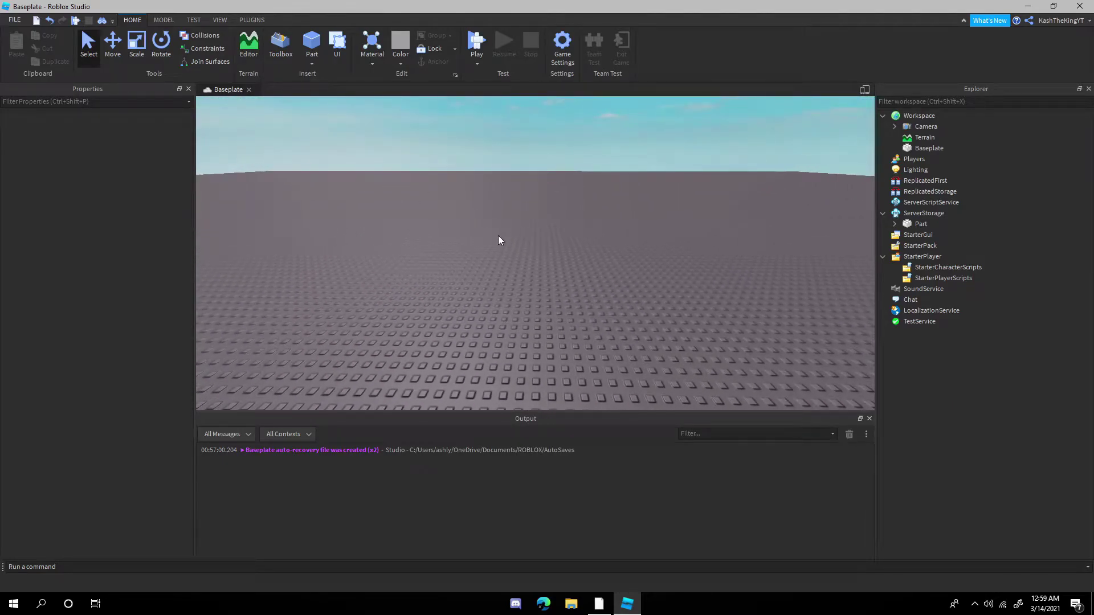
pyautogui.moveTo(482, 245); pyautogui.dragTo(481, 245, button='right')
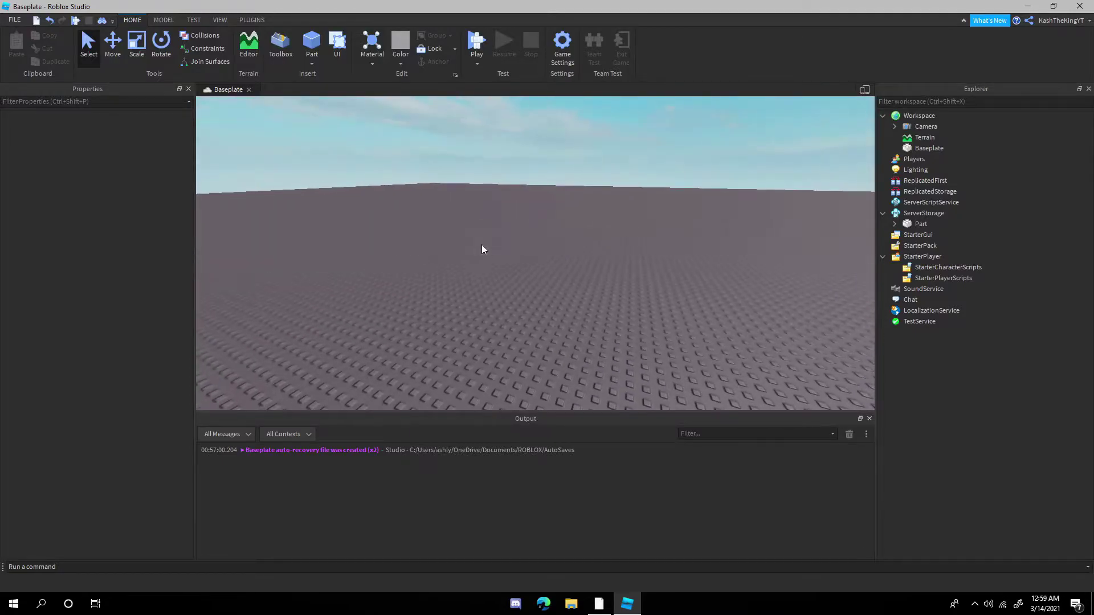
pyautogui.rightClick(482, 249)
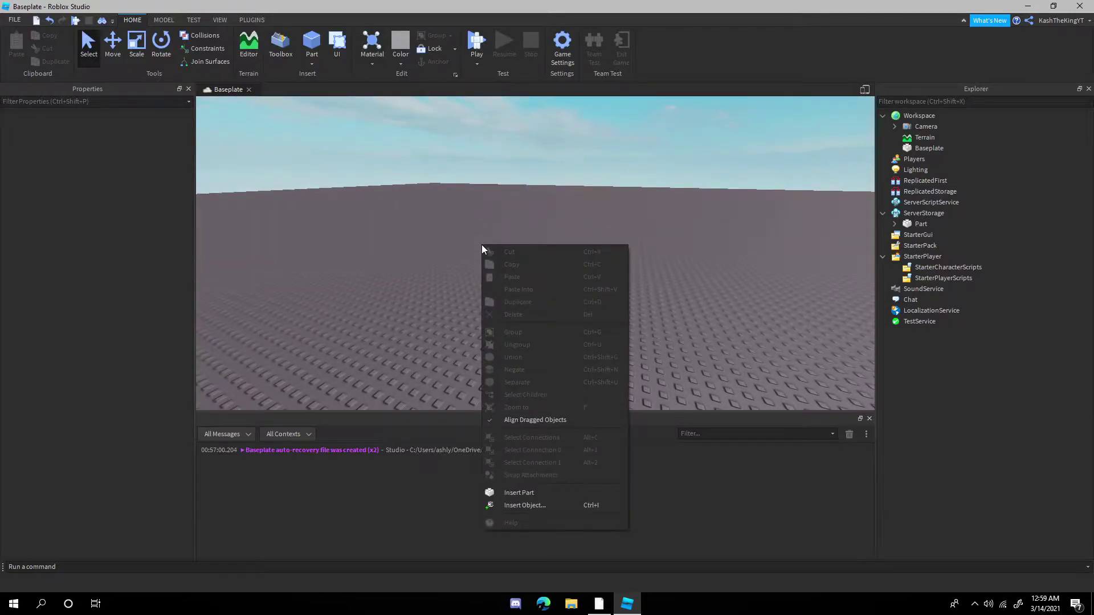
pyautogui.click(419, 254)
pyautogui.moveTo(564, 246); pyautogui.dragTo(586, 218, button='right')
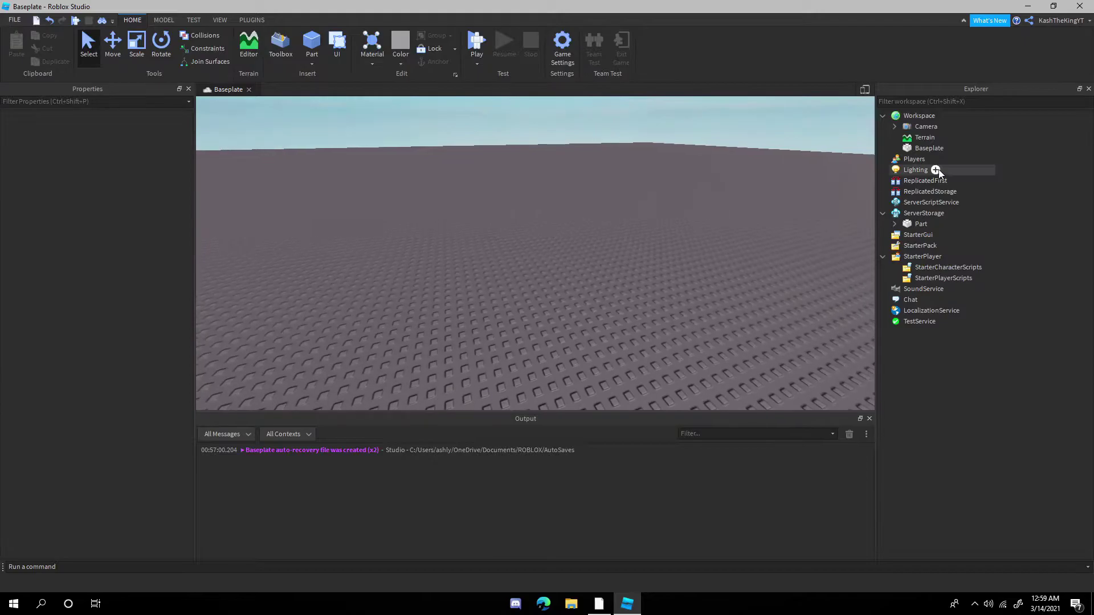
pyautogui.click(943, 117)
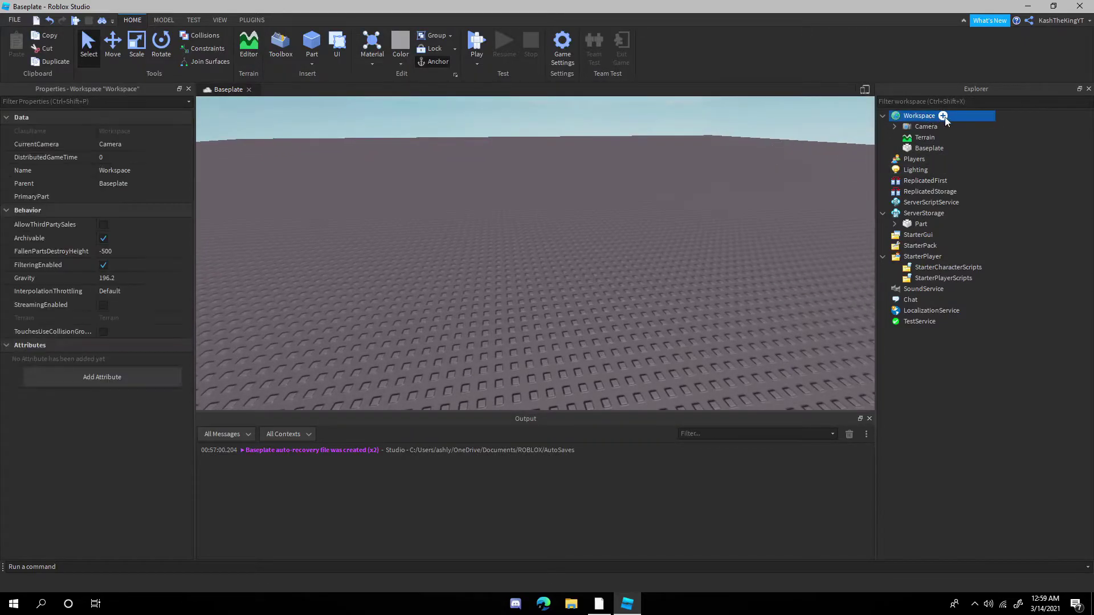
pyautogui.click(943, 116)
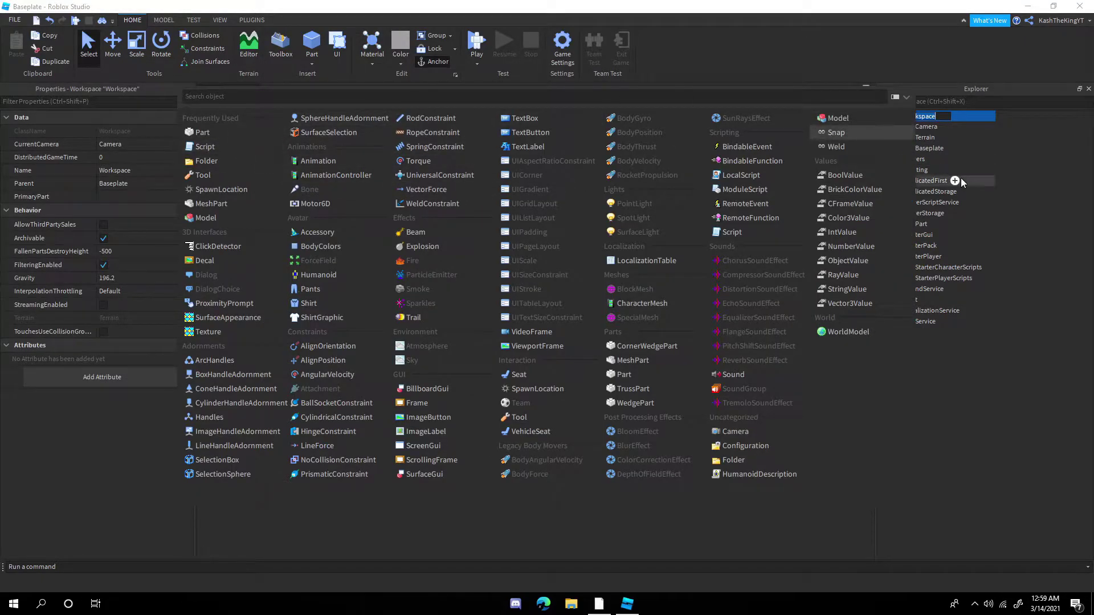
pyautogui.click(1019, 177)
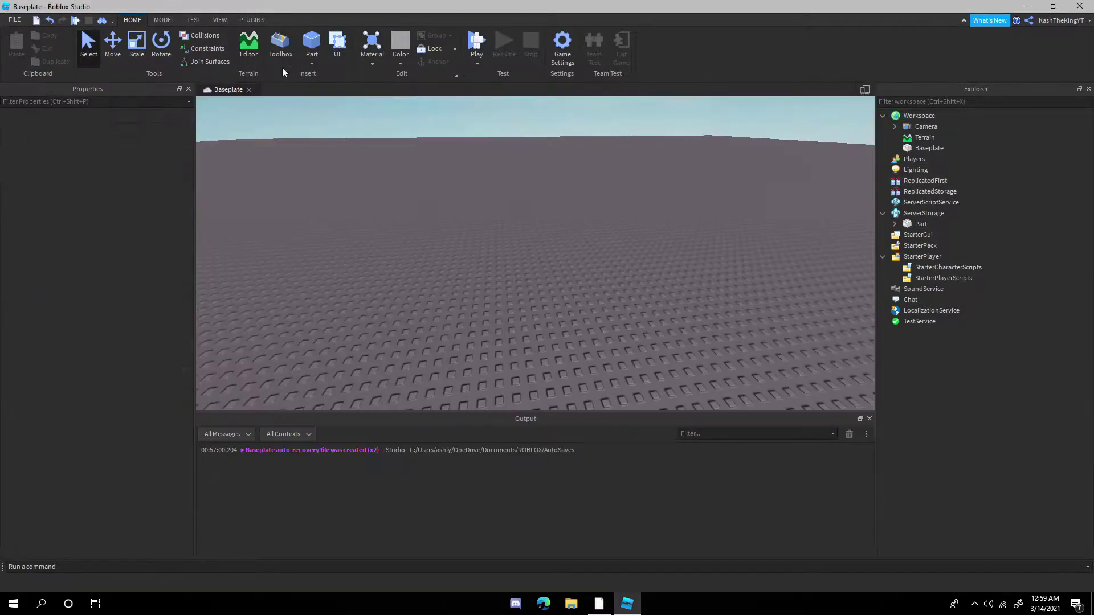
pyautogui.click(260, 24)
pyautogui.click(136, 21)
# - Run a playtest to cut the player's character model from the Workspace to the clipboard, and stop the test
pyautogui.click(476, 43)
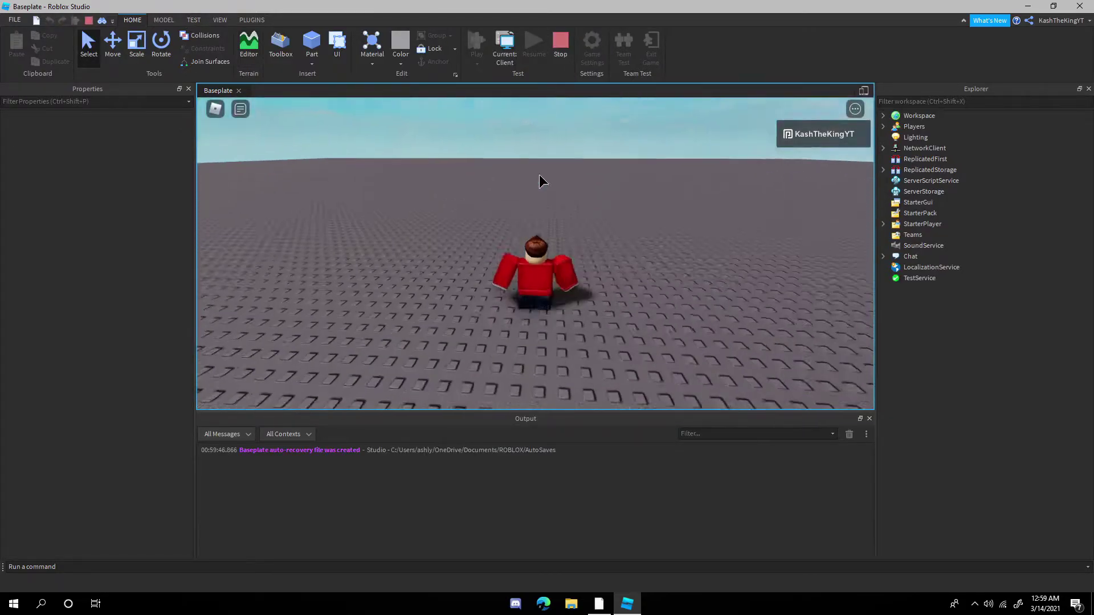
pyautogui.click(884, 116)
pyautogui.click(932, 137)
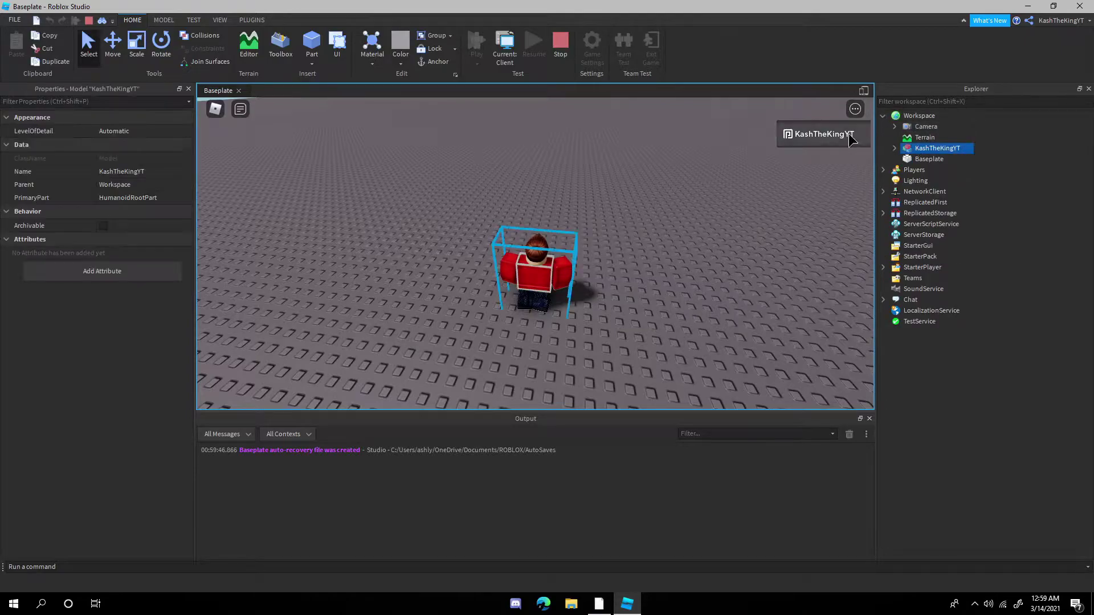
pyautogui.hotkey('ctrl', 'x')
pyautogui.click(561, 45)
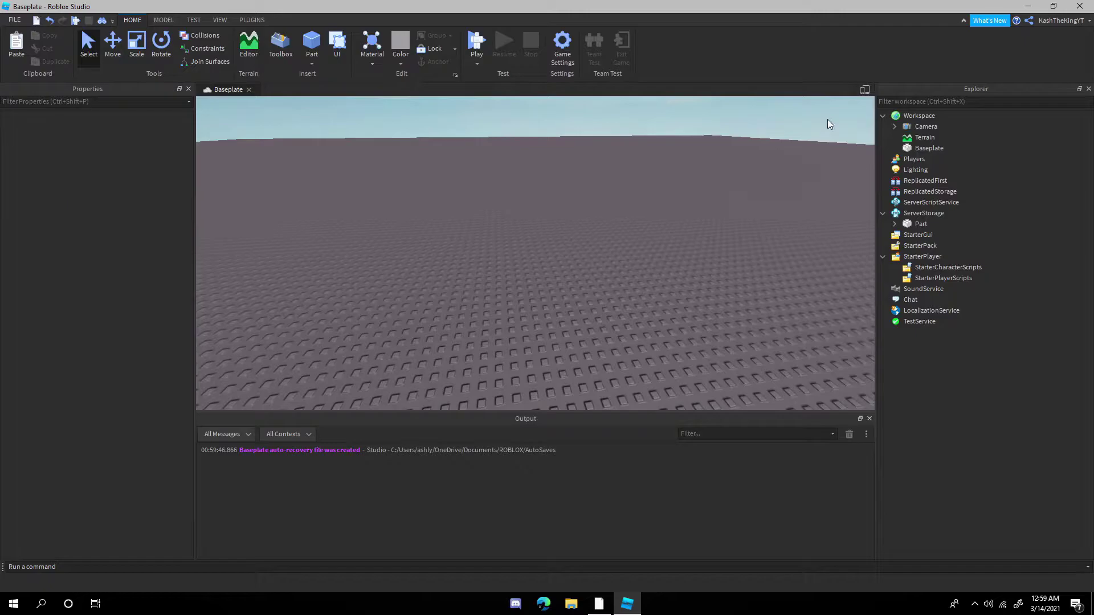
# - Paste the character model into the Workspace so it stands on the baseplate
pyautogui.moveTo(828, 119); pyautogui.dragTo(538, 254, button='right')
pyautogui.rightClick(540, 258)
pyautogui.rightClick(931, 117)
pyautogui.click(929, 148)
pyautogui.rightClick(921, 148)
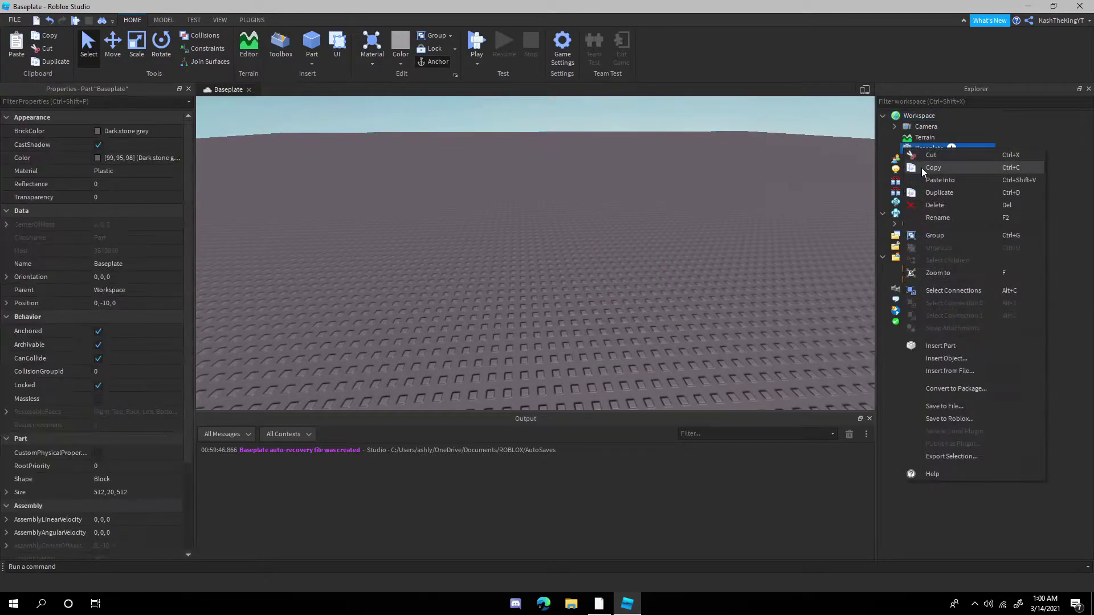
pyautogui.click(538, 256)
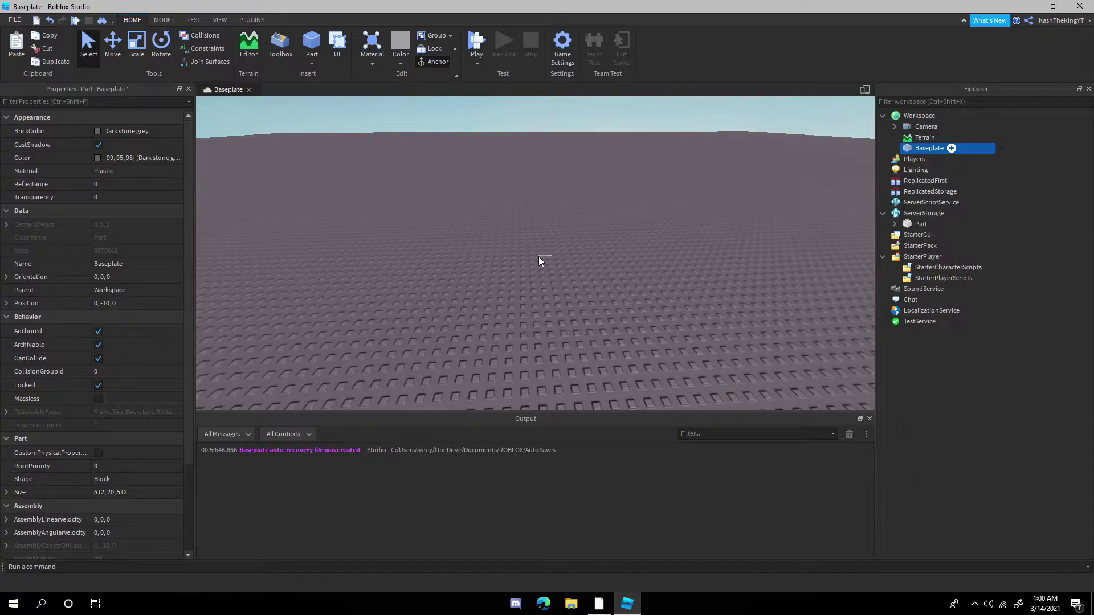
pyautogui.rightClick(515, 235)
pyautogui.click(603, 268)
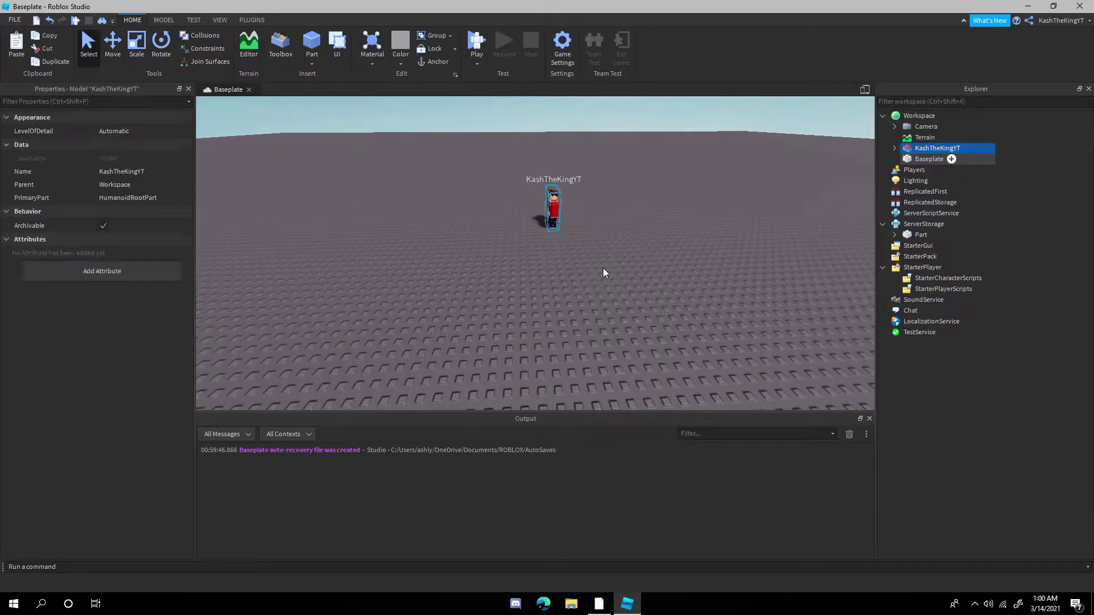
# - Focus the view on the pasted character and expand its model to examine the body parts
pyautogui.press('f')
pyautogui.moveTo(569, 221); pyautogui.dragTo(575, 222, button='right')
pyautogui.click(894, 148)
pyautogui.moveTo(758, 199); pyautogui.dragTo(751, 199, button='right')
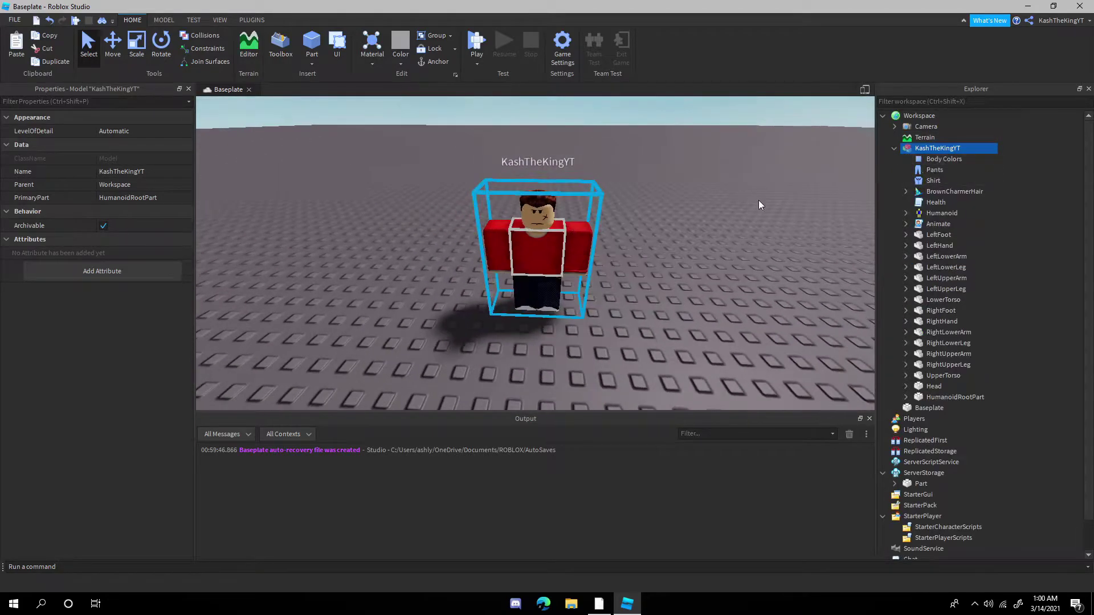
pyautogui.click(751, 204)
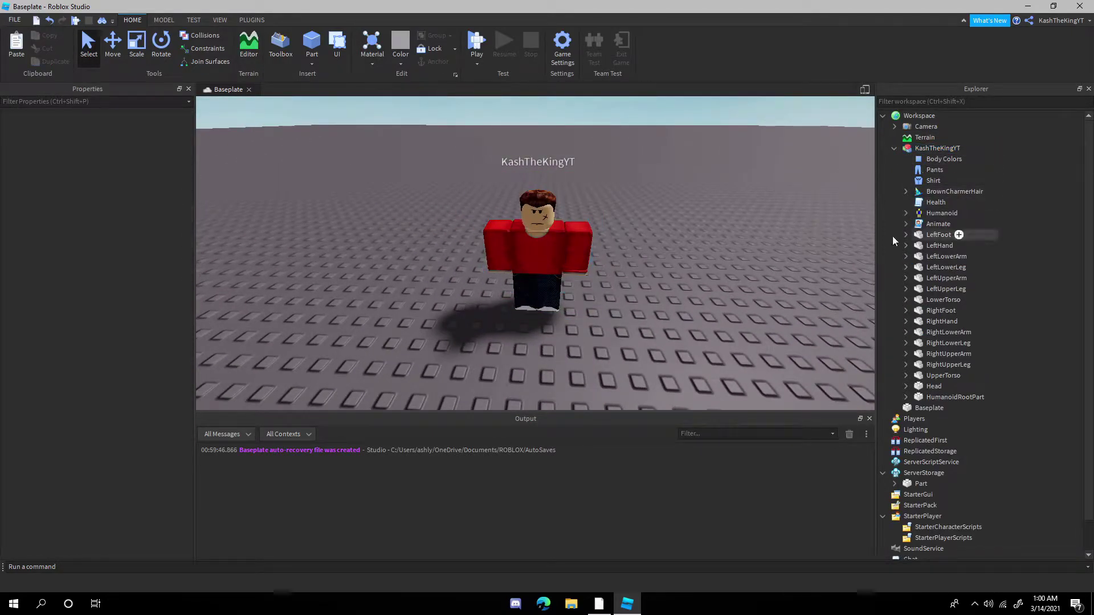
# - Insert a BillboardGui into the character model and rename it HealthBarGui
pyautogui.click(912, 148)
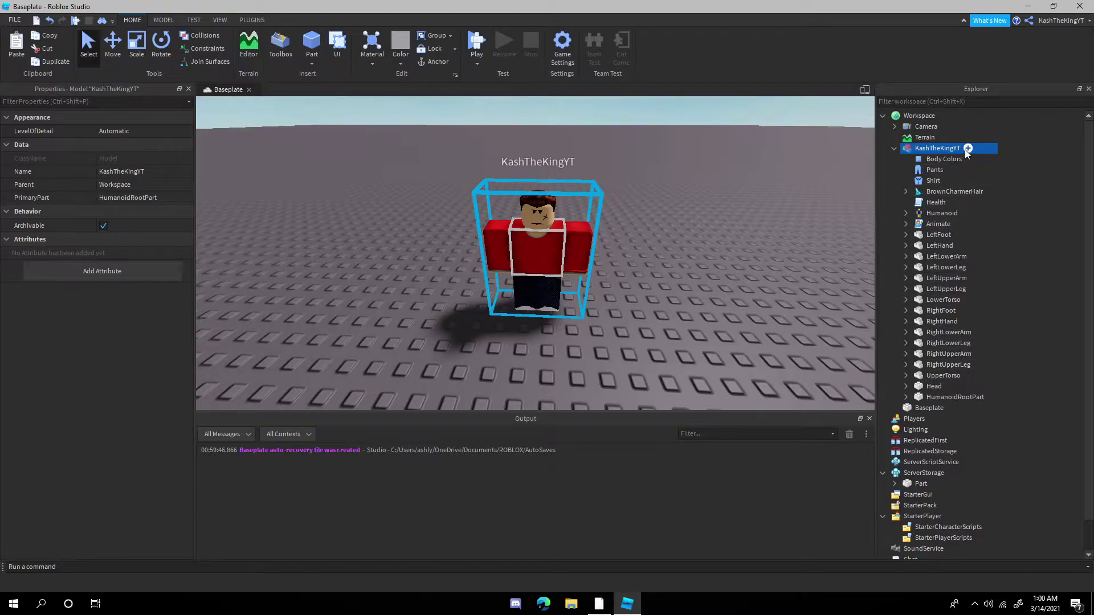
pyautogui.click(968, 148)
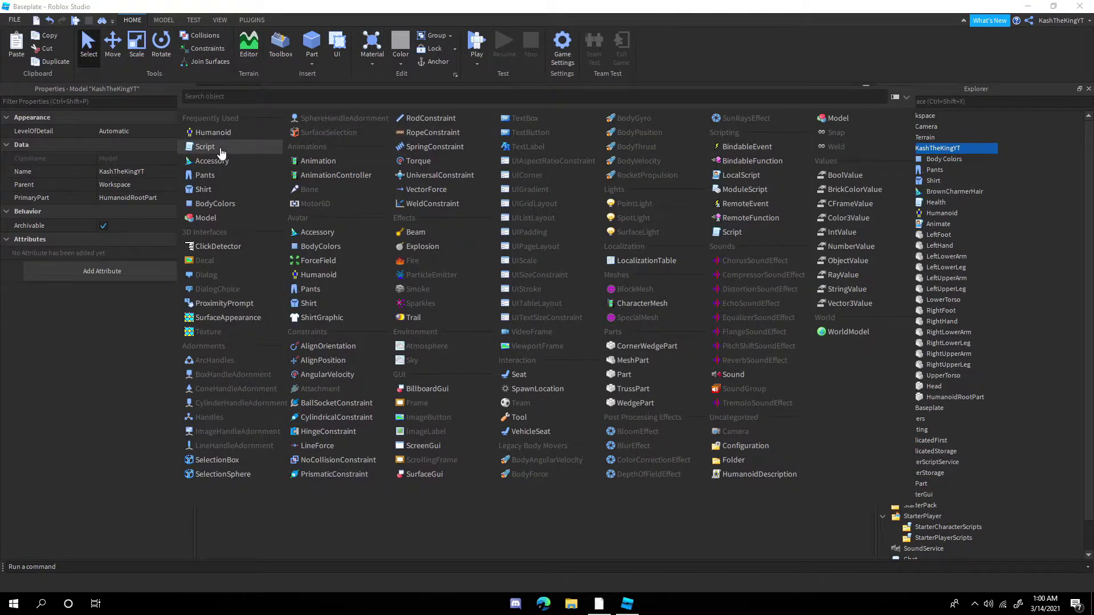
pyautogui.write('s')
pyautogui.press('BackSpace')
pyautogui.write('bi')
pyautogui.press('Return')
pyautogui.press('F2')
pyautogui.write('HealthBarGui')
pyautogui.press('Return')
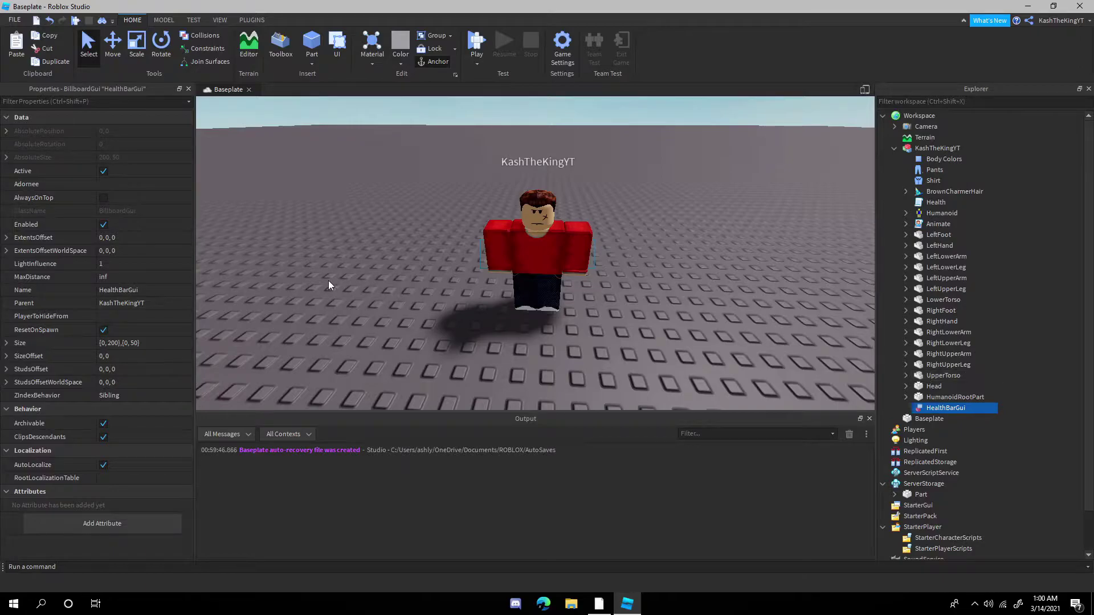
# - Set HealthBarGui's Adornee to the character's Head and its Size to {1, 0},{1, 0}
pyautogui.click(166, 186)
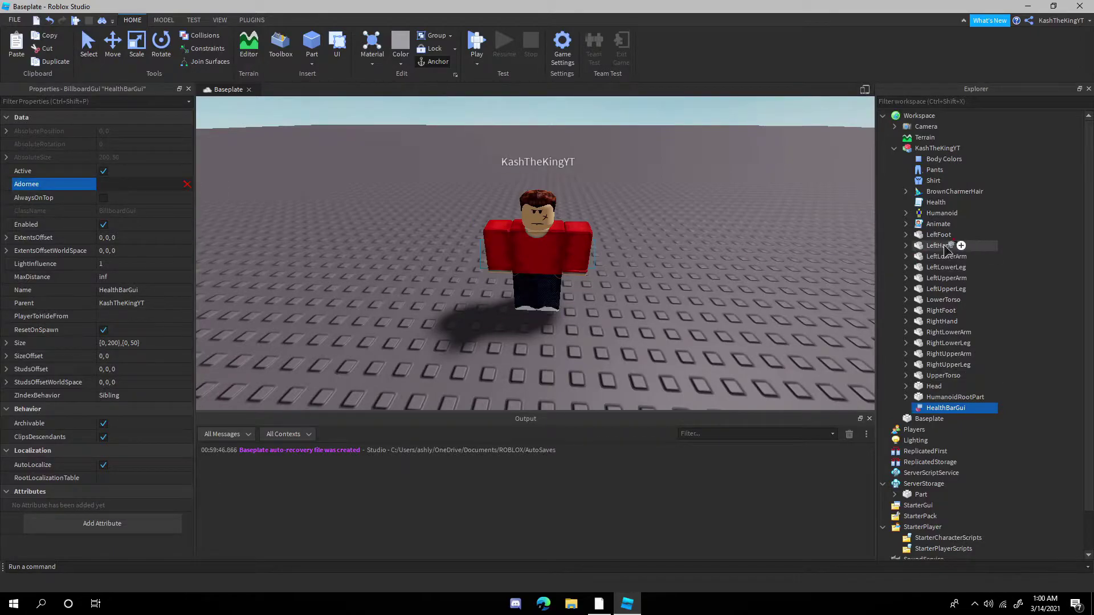
pyautogui.click(939, 386)
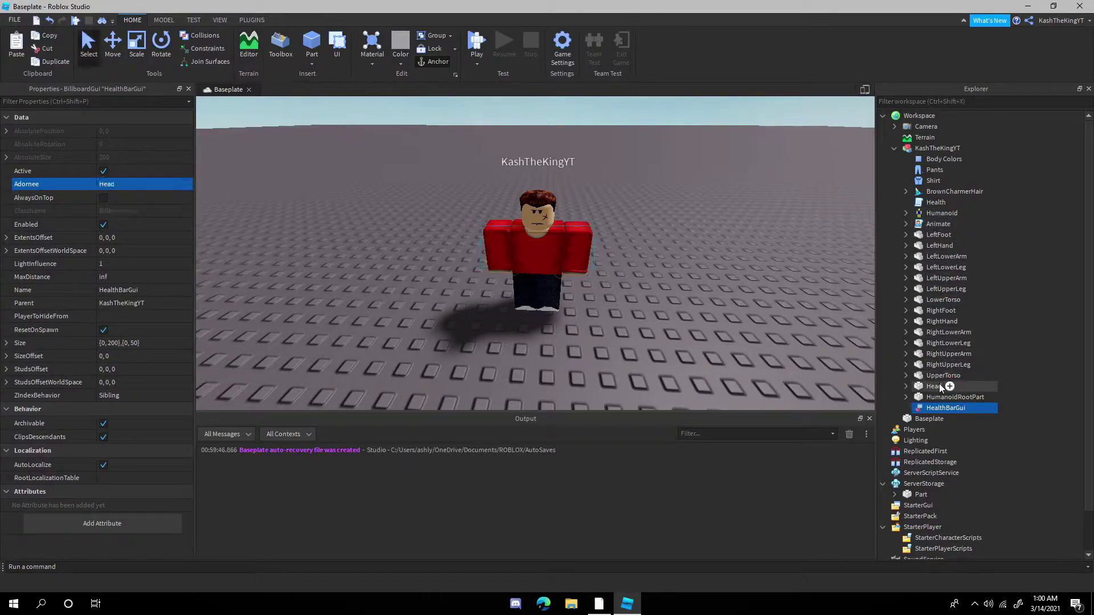
pyautogui.click(133, 344)
pyautogui.write('1,')
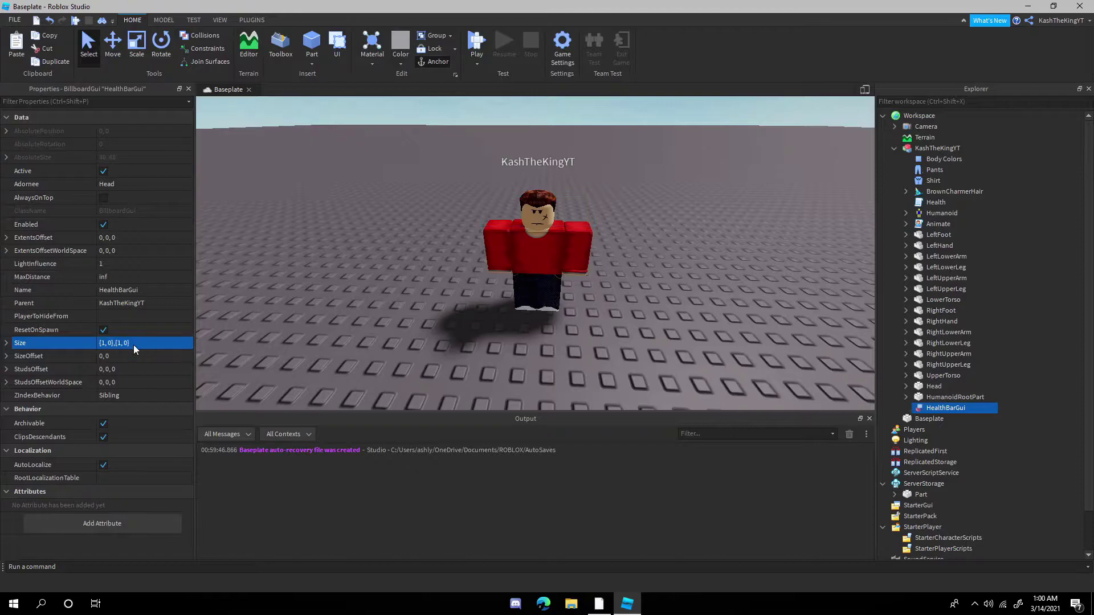
# - Enable AlwaysOnTop for HealthBarGui and check its frame on the head from near and far
pyautogui.click(103, 198)
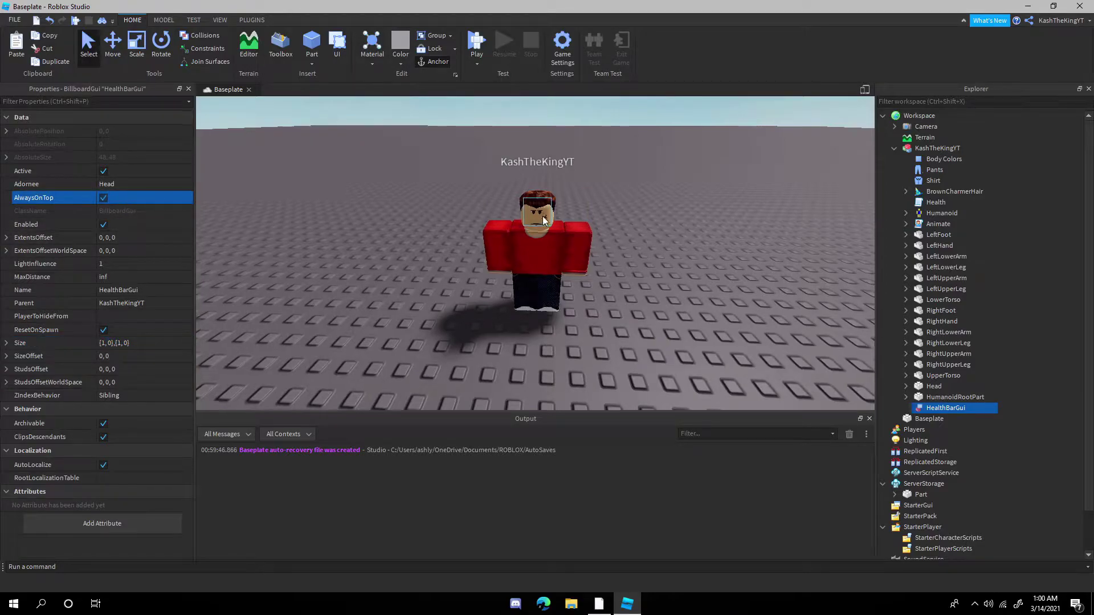
pyautogui.scroll(4, 542, 218)
pyautogui.moveTo(540, 218); pyautogui.dragTo(543, 218, button='right')
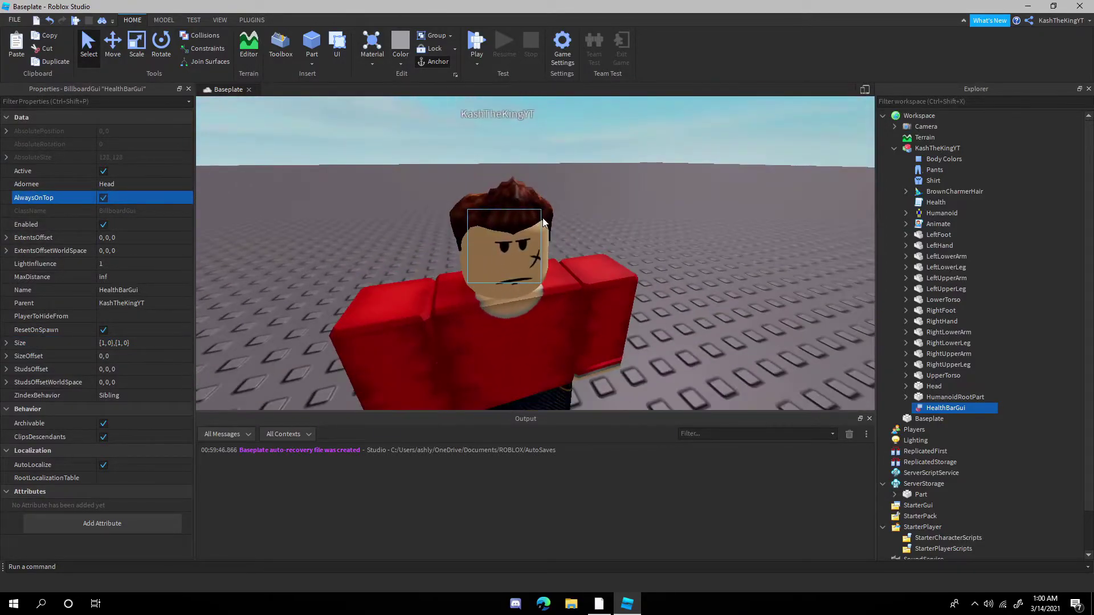
pyautogui.scroll(-8, 542, 219)
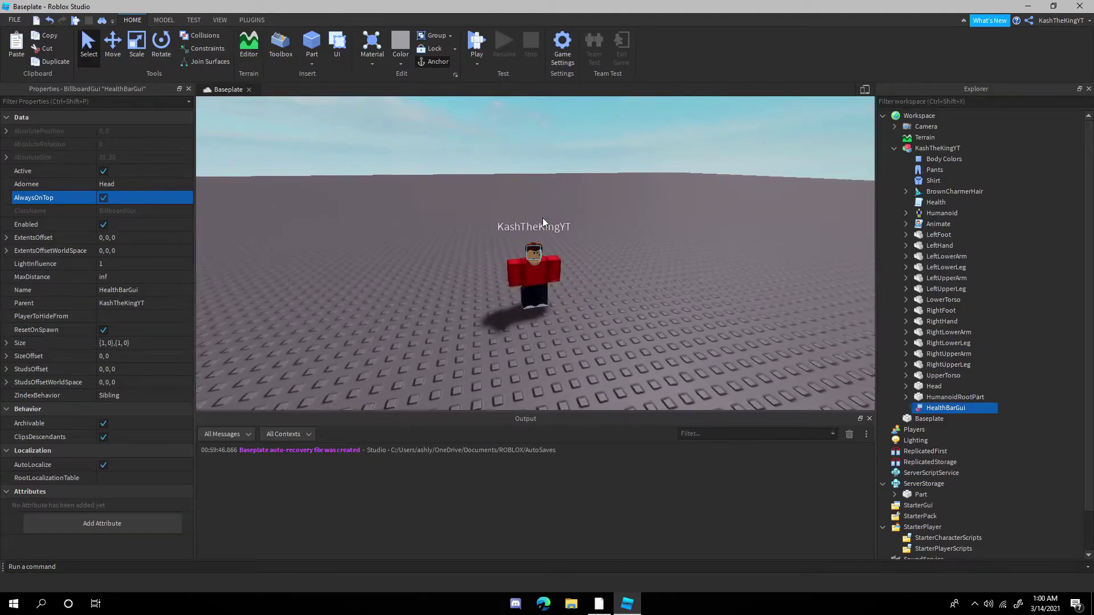
pyautogui.scroll(3, 542, 218)
# - Set HealthBarGui's MaxDistance to 100 and check the character from farther away
pyautogui.click(137, 276)
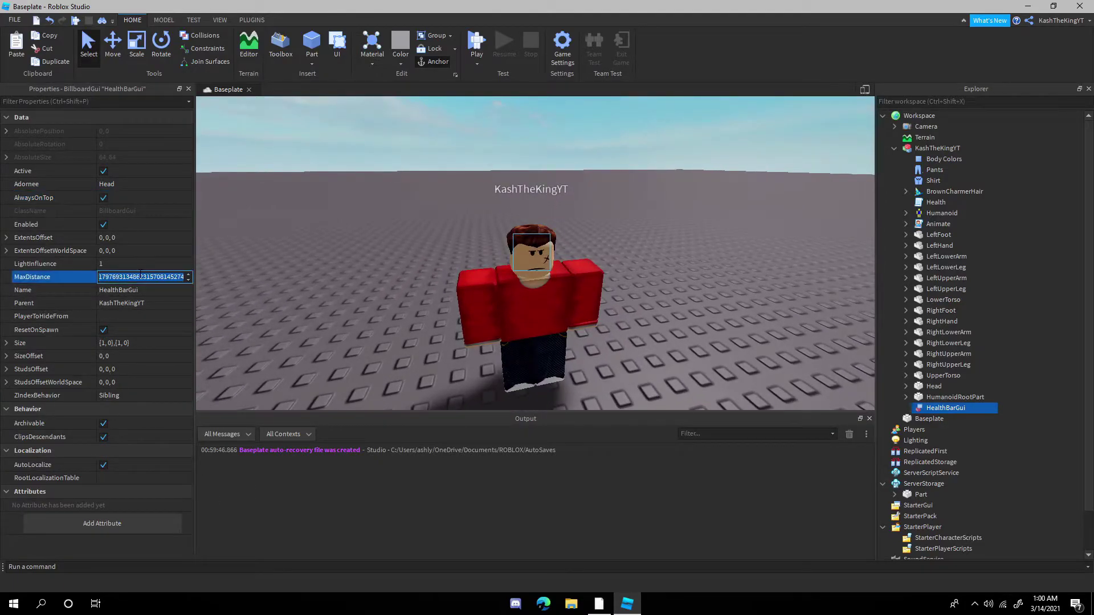
pyautogui.write('100')
pyautogui.press('Return')
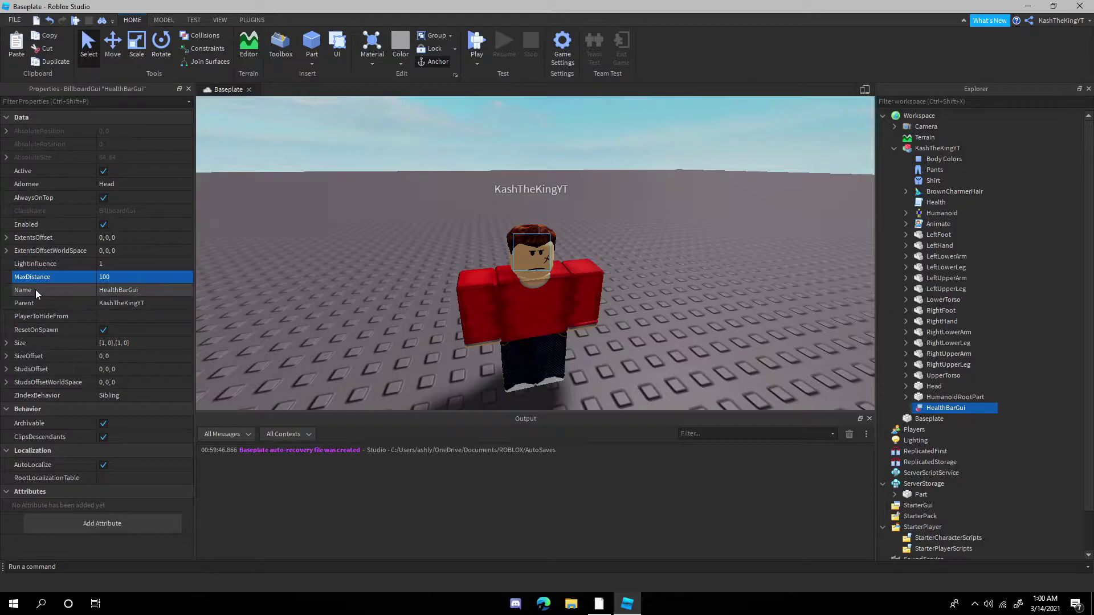
pyautogui.scroll(-5, 356, 274)
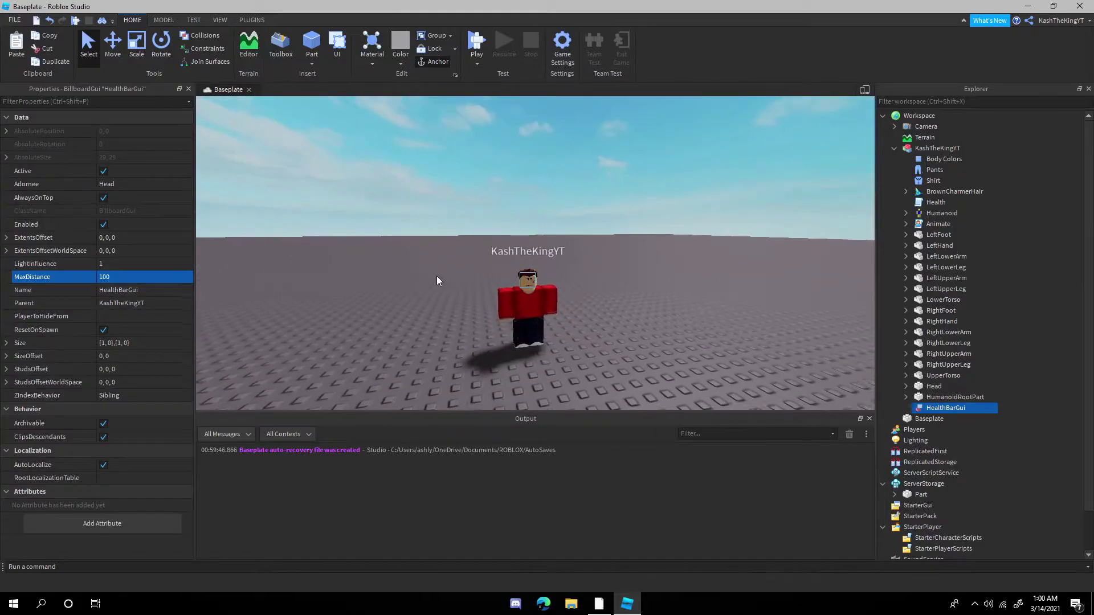
pyautogui.scroll(-5, 436, 280)
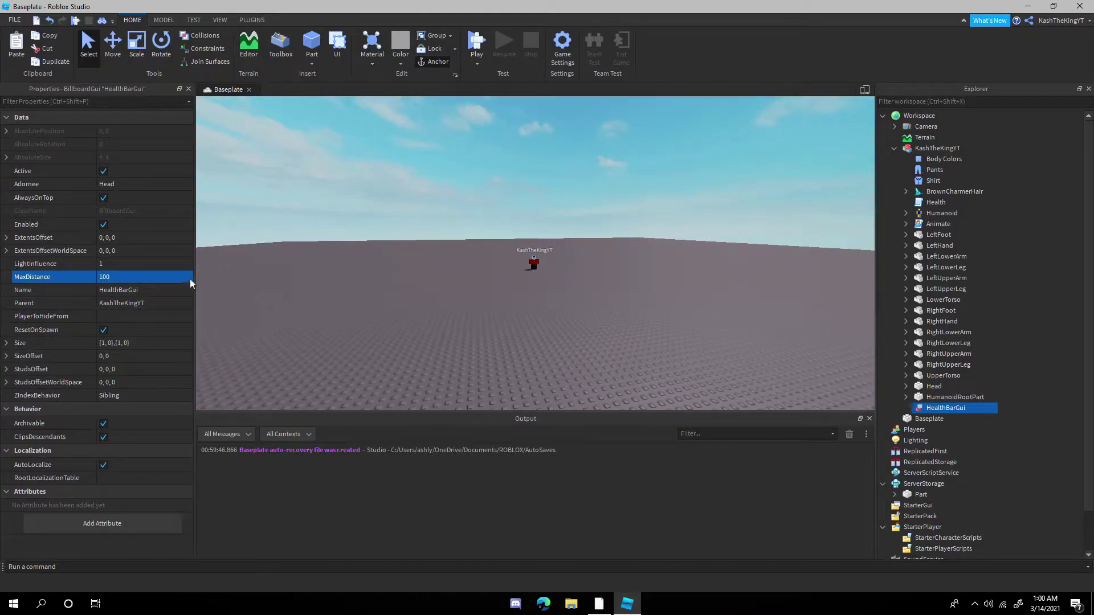
# - Set HealthBarGui's MaxDistance to 60
pyautogui.click(174, 280)
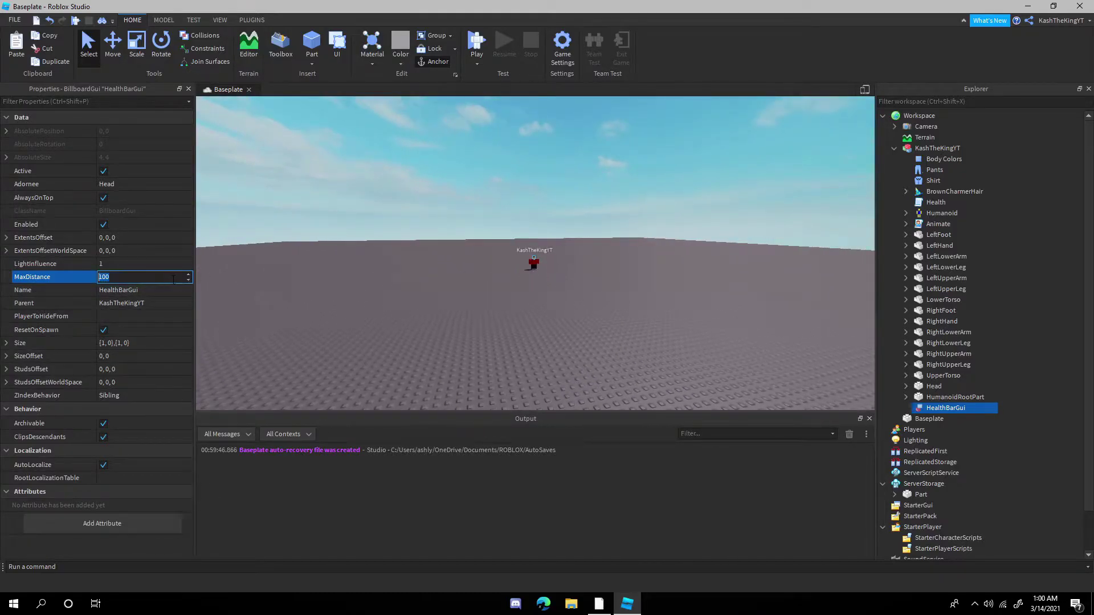
pyautogui.write('60')
pyautogui.press('Return')
pyautogui.scroll(3, 724, 197)
pyautogui.scroll(5, 383, 313)
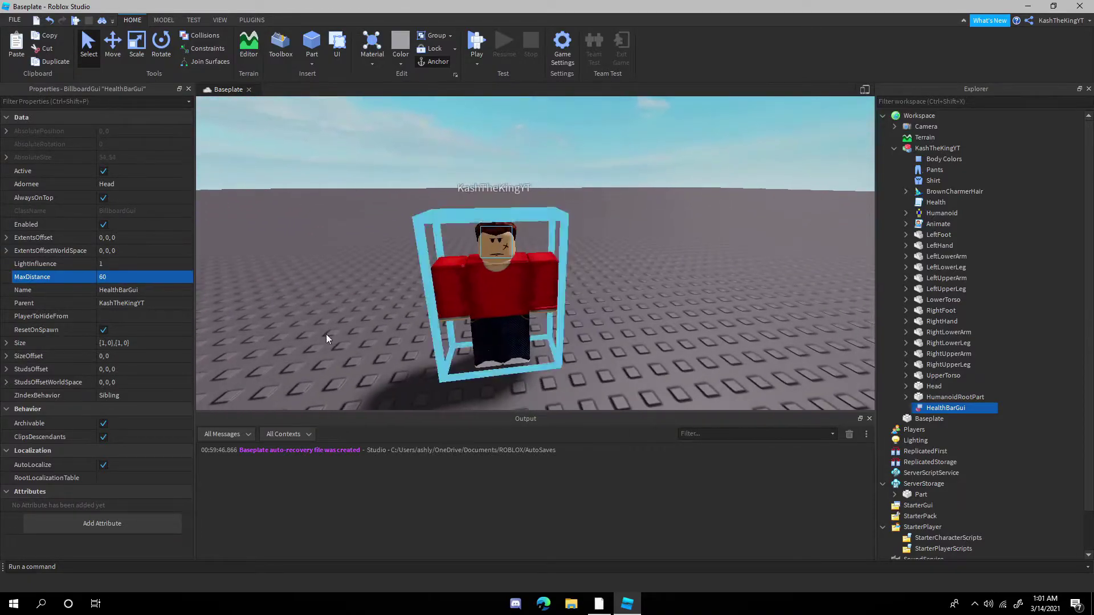
# - Disable ResetOnSpawn for HealthBarGui and set its ZIndexBehavior to Global
pyautogui.click(129, 333)
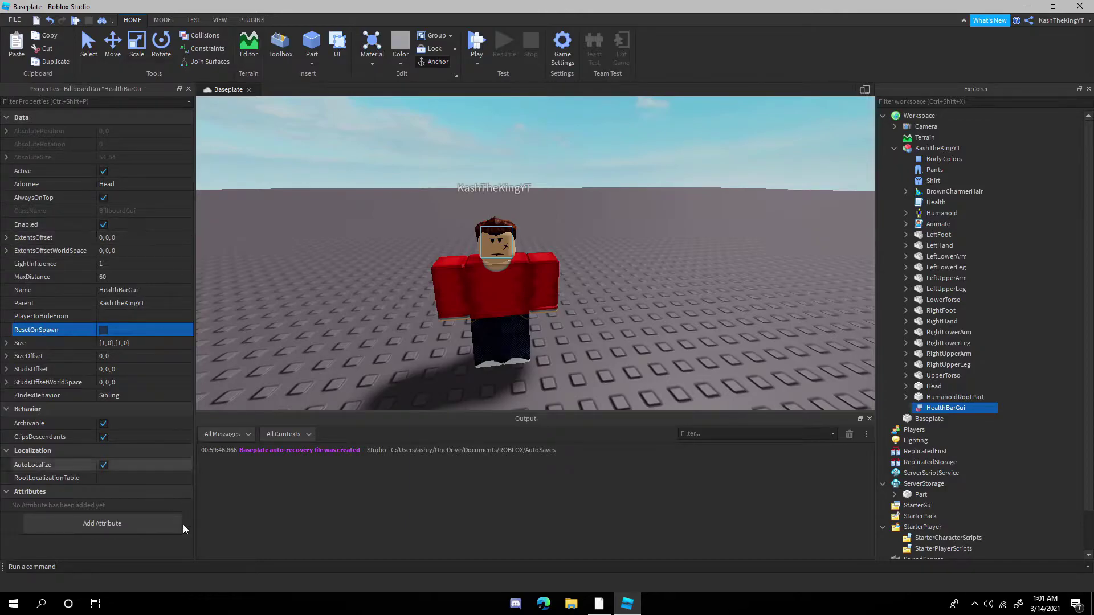
pyautogui.click(141, 394)
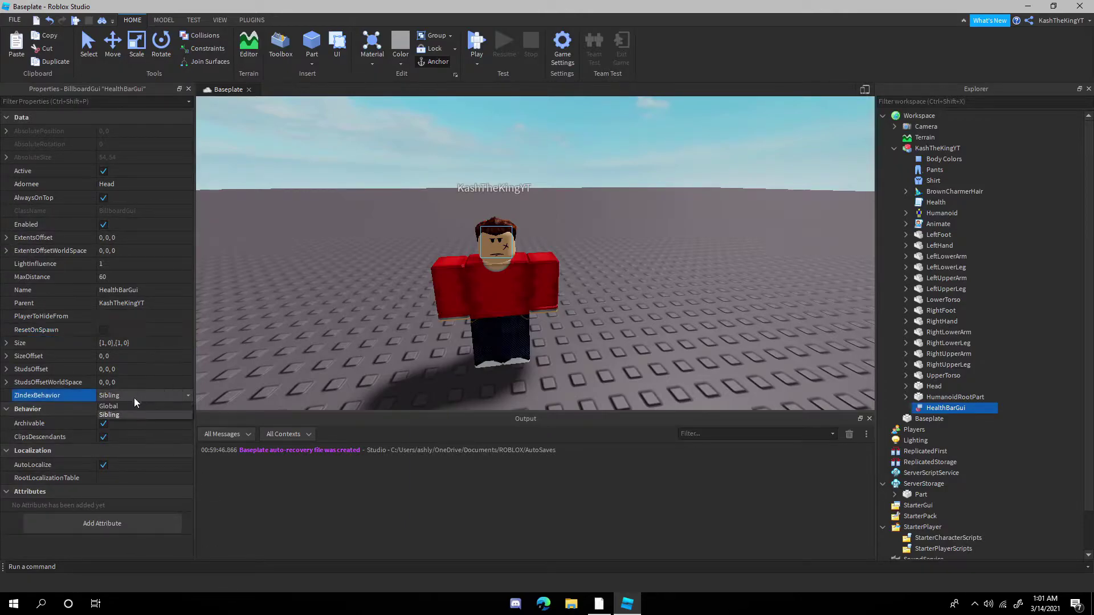
pyautogui.click(115, 408)
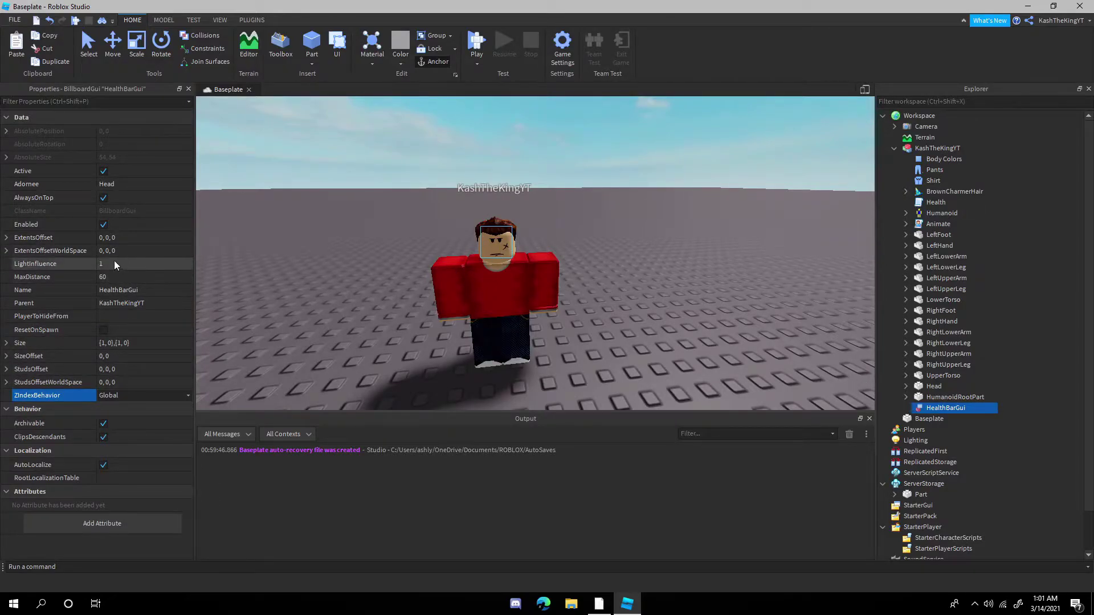
# - Set HealthBarGui's StudsOffset to 0, 1.5, 0 to raise it above the head, and check its position
pyautogui.click(106, 370)
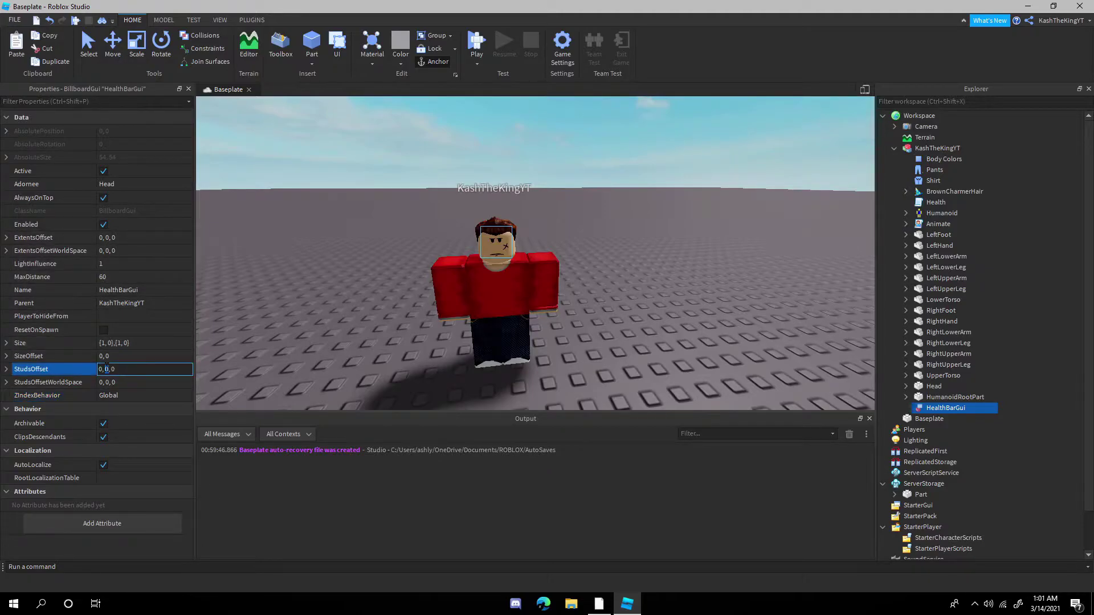
pyautogui.press('Return')
pyautogui.moveTo(489, 221); pyautogui.dragTo(489, 223, button='right')
pyautogui.scroll(3, 489, 221)
pyautogui.scroll(-2, 489, 222)
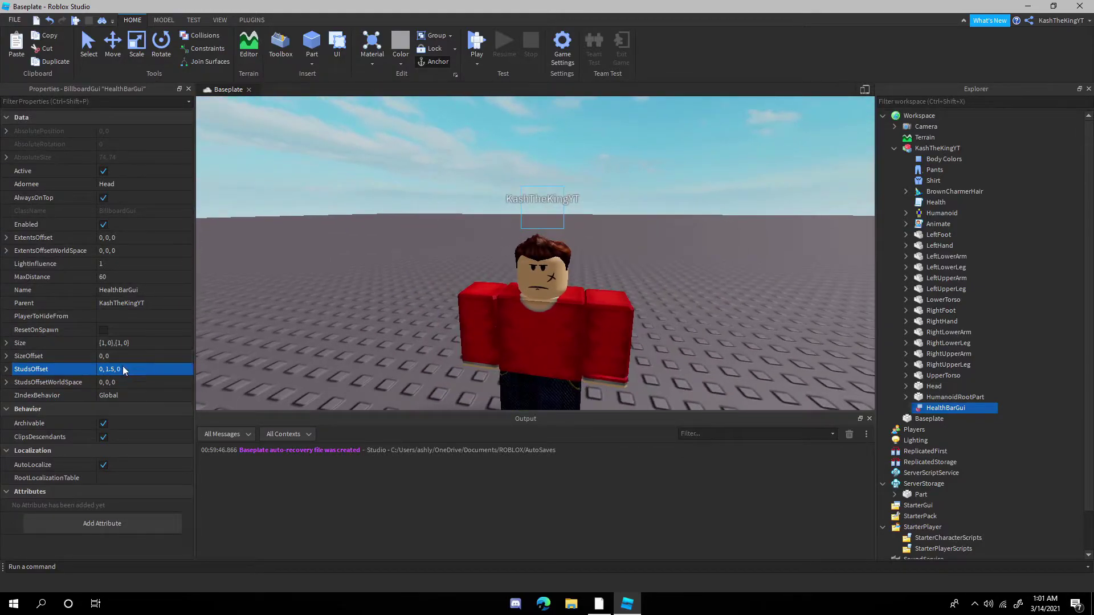
# - Set HealthBarGui's Size to {5, 0},{1, 0} and check its width above the character
pyautogui.click(106, 343)
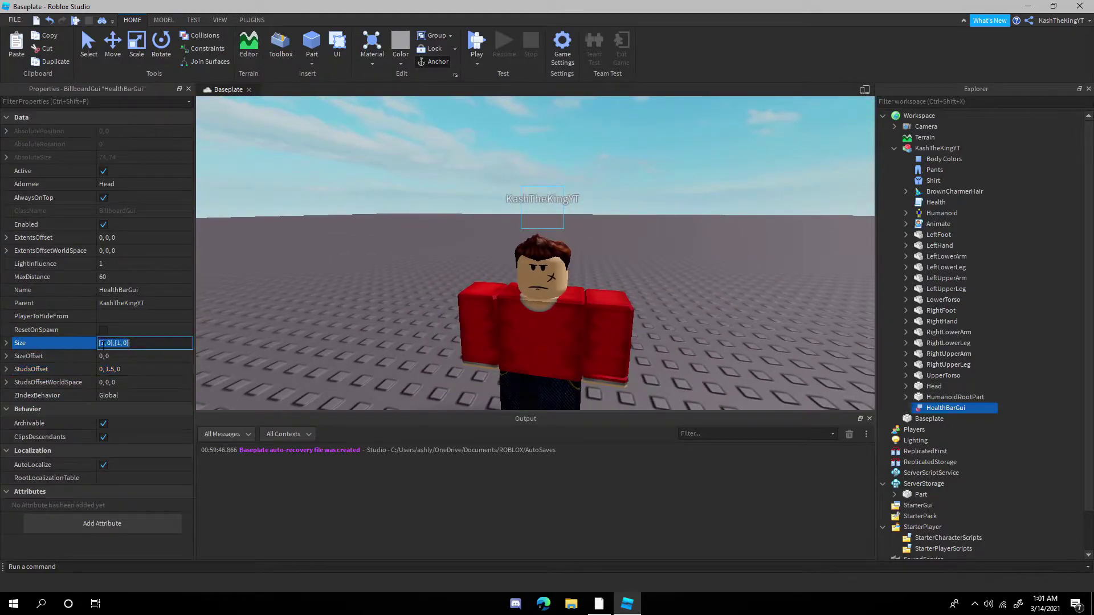
pyautogui.press('BackSpace')
pyautogui.write('5')
pyautogui.press('Return')
pyautogui.moveTo(467, 247); pyautogui.dragTo(463, 245, button='right')
pyautogui.scroll(-3, 467, 246)
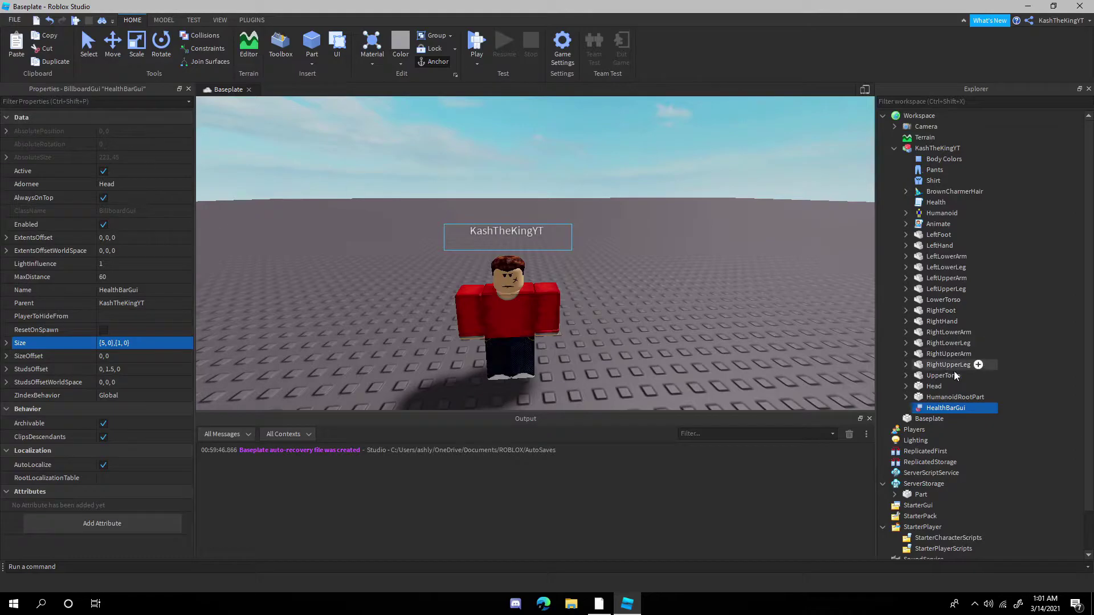
# - Insert a Frame inside HealthBarGui and rename it Background
pyautogui.click(990, 408)
pyautogui.click(205, 147)
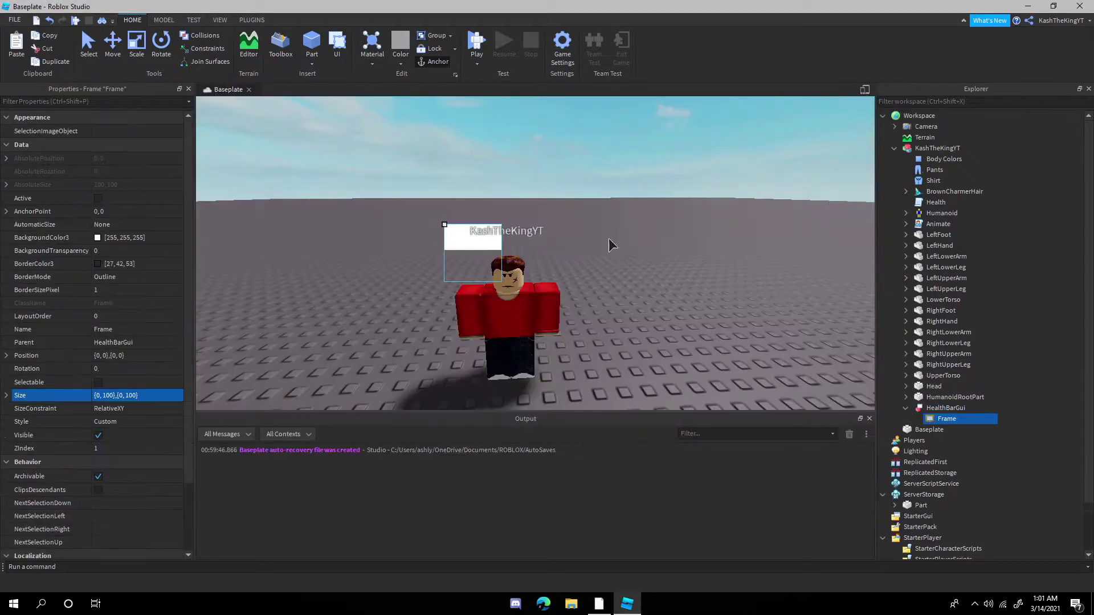
pyautogui.press('Delete')
pyautogui.click(973, 408)
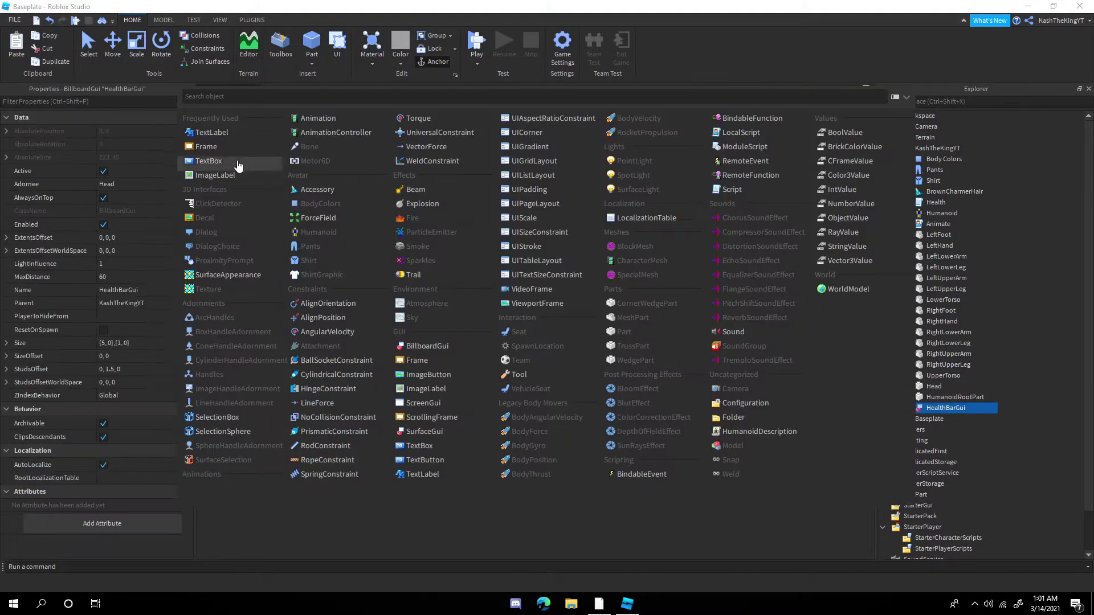
pyautogui.click(228, 147)
pyautogui.hotkey('ctrl', 'z')
pyautogui.doubleClick(935, 422)
pyautogui.write('Background')
pyautogui.press('Return')
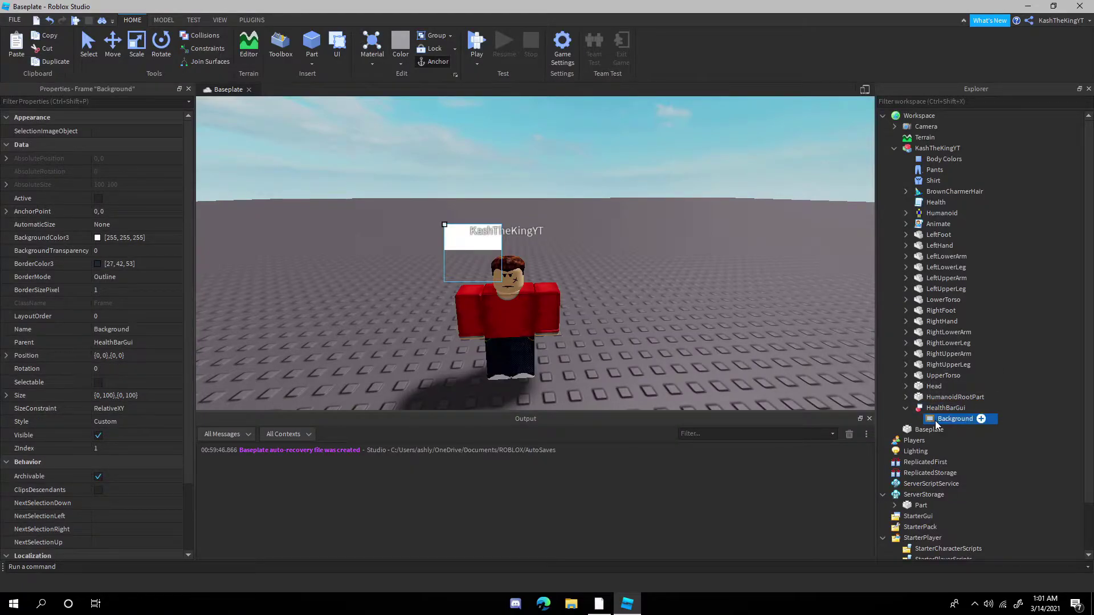
# - Set the Background frame's BackgroundColor3 to dark red (170, 0, 0)
pyautogui.click(165, 238)
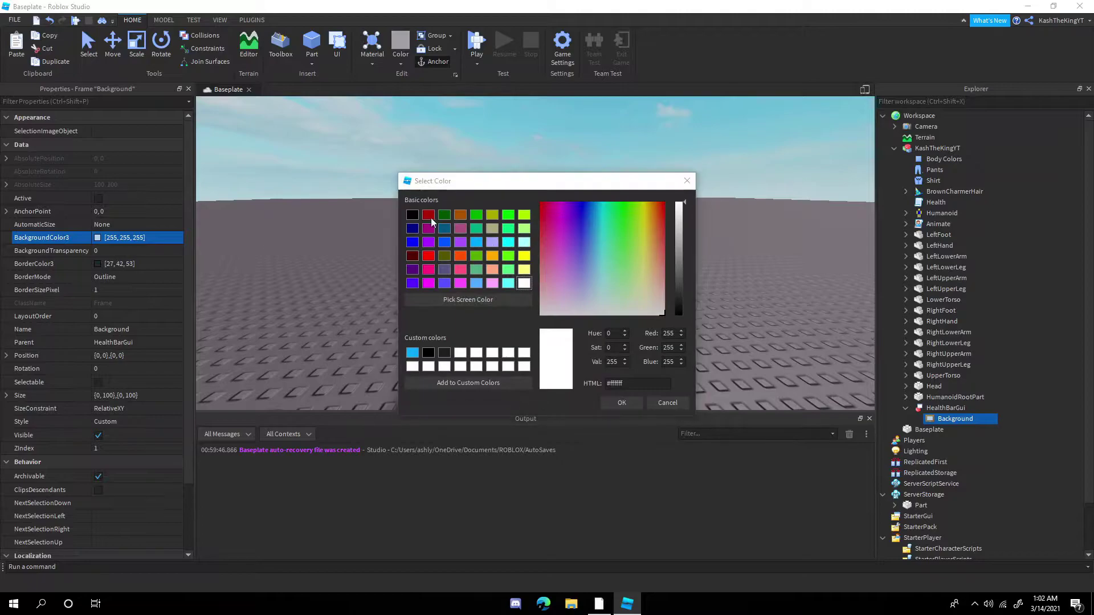
pyautogui.click(428, 214)
pyautogui.click(622, 403)
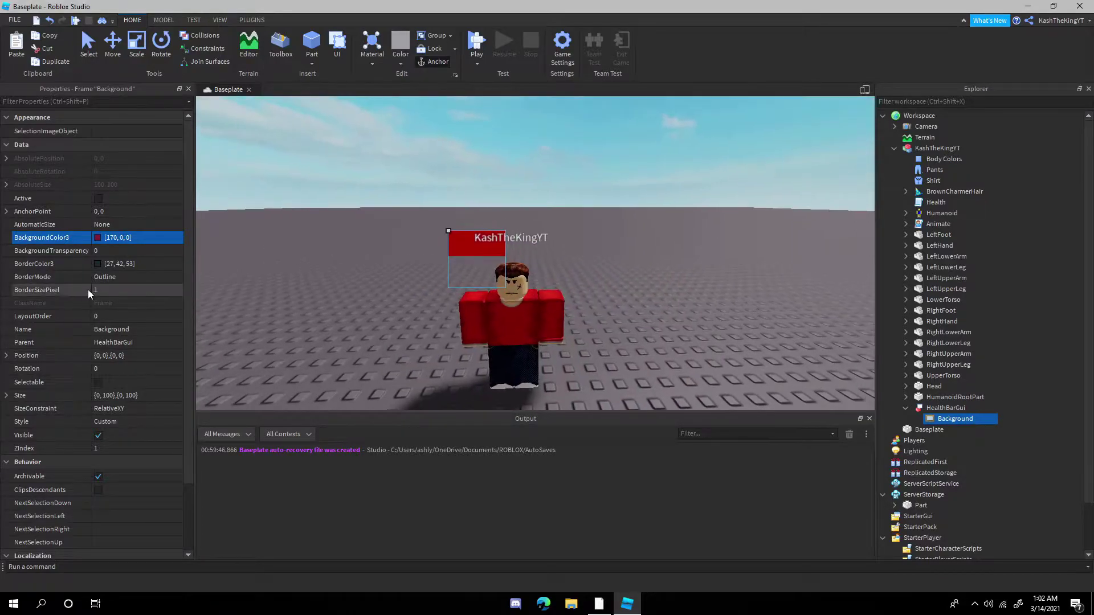
# - Set the Background frame's Size to {1, 0},{1, 0} so it fills HealthBarGui
pyautogui.click(125, 395)
pyautogui.write('1')
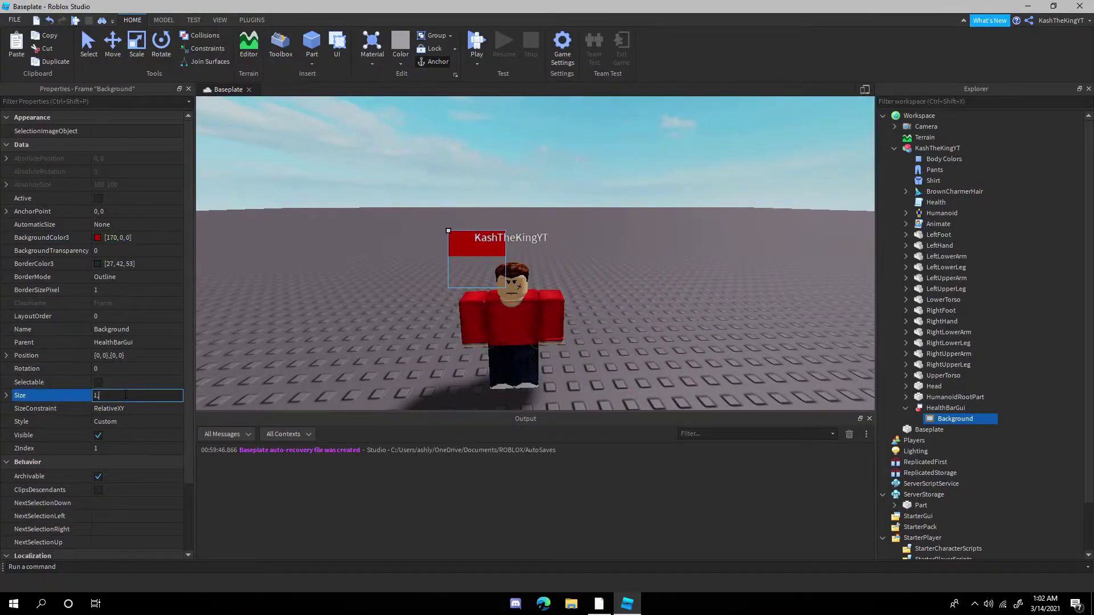
pyautogui.write(',')
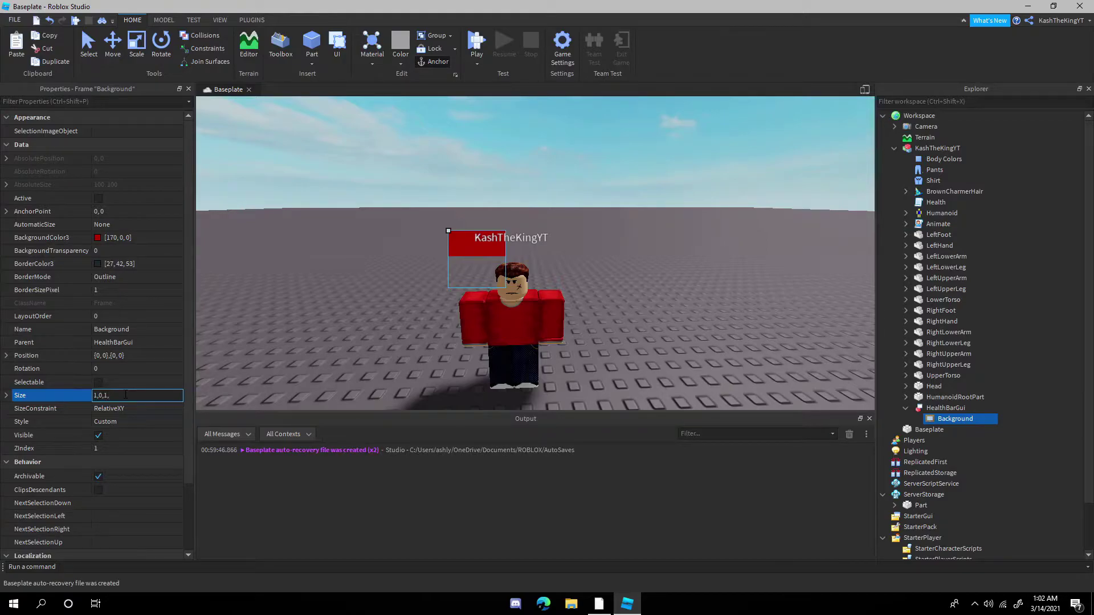
pyautogui.write(' 0},{1, 0')
pyautogui.press('Return')
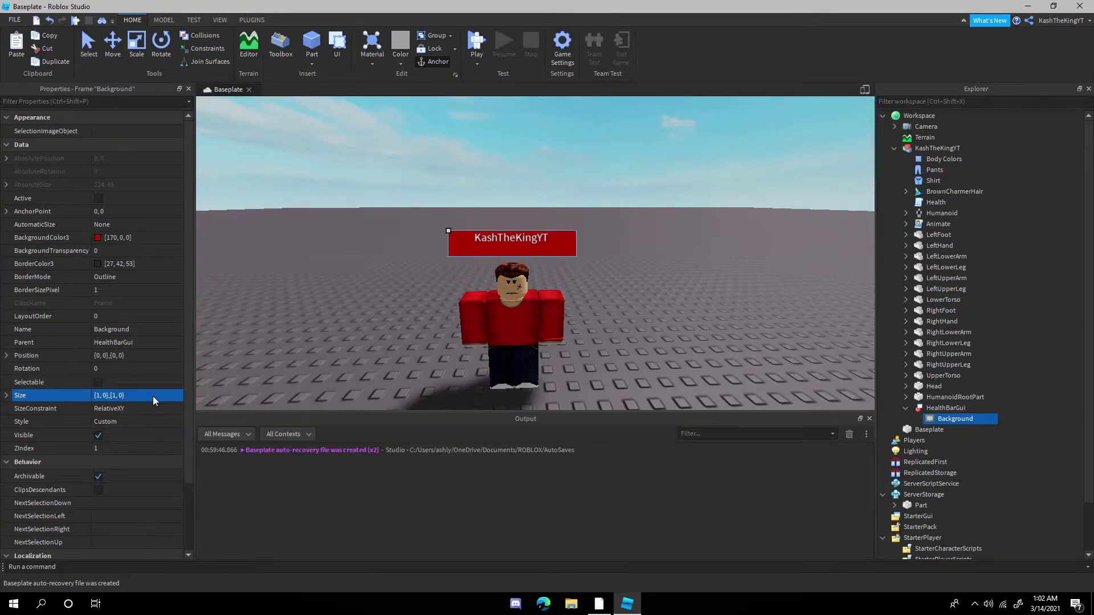
# - Examine the X scale and offset of Background's Size, and how the bar scales with camera distance
pyautogui.click(7, 395)
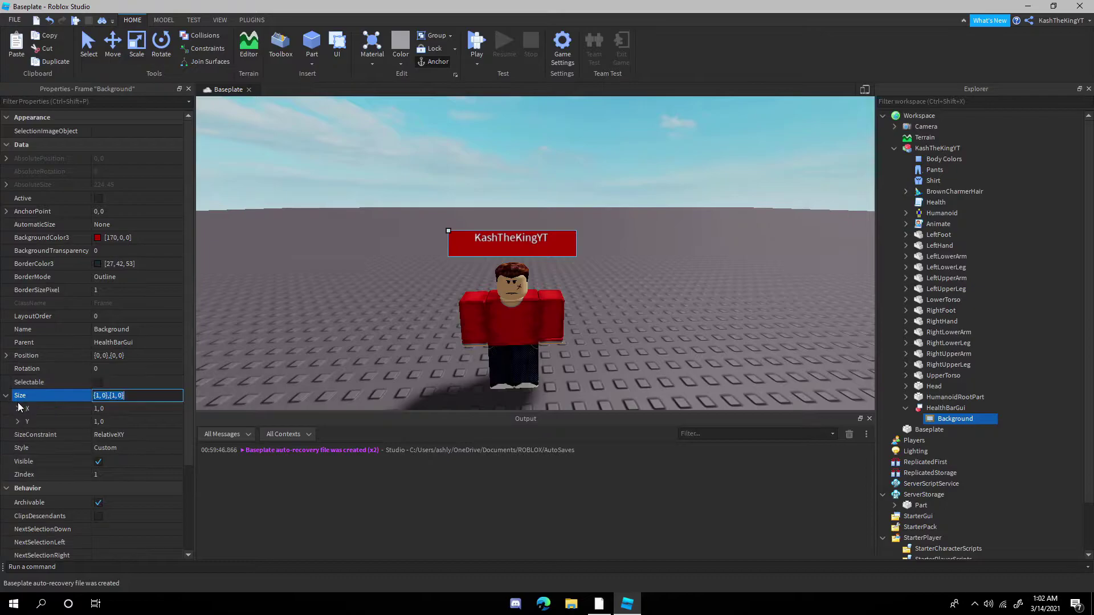
pyautogui.click(18, 408)
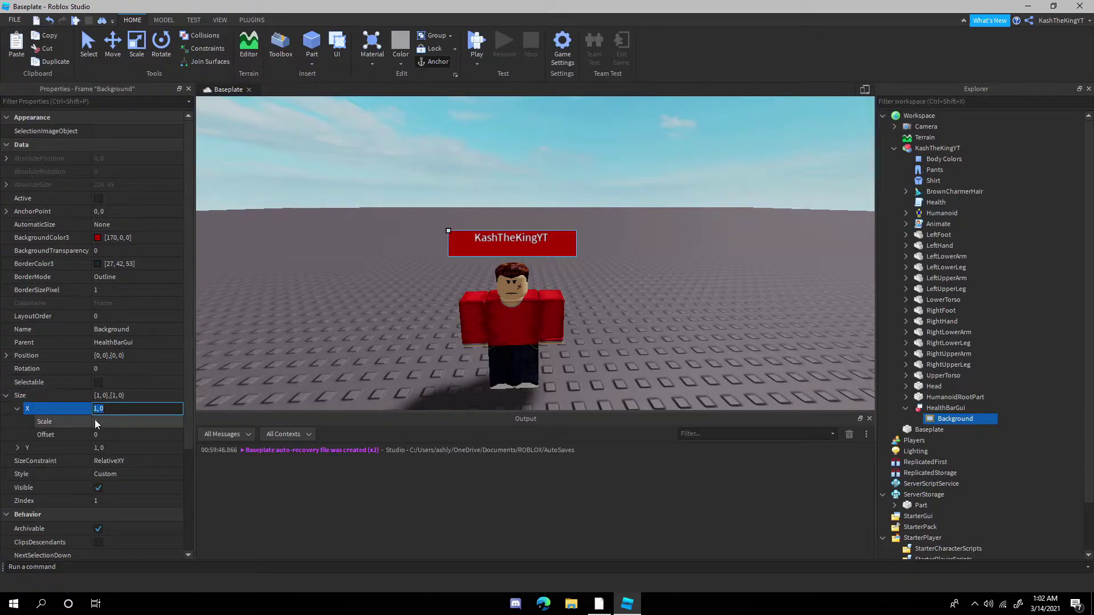
pyautogui.scroll(3, 508, 240)
pyautogui.scroll(-3, 445, 233)
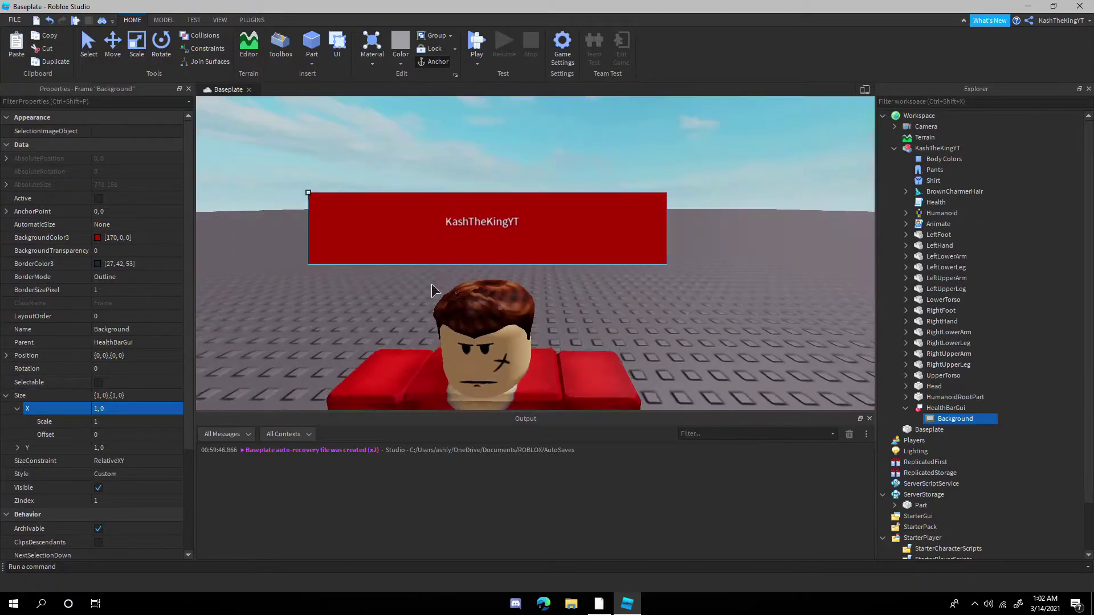
pyautogui.scroll(-3, 459, 286)
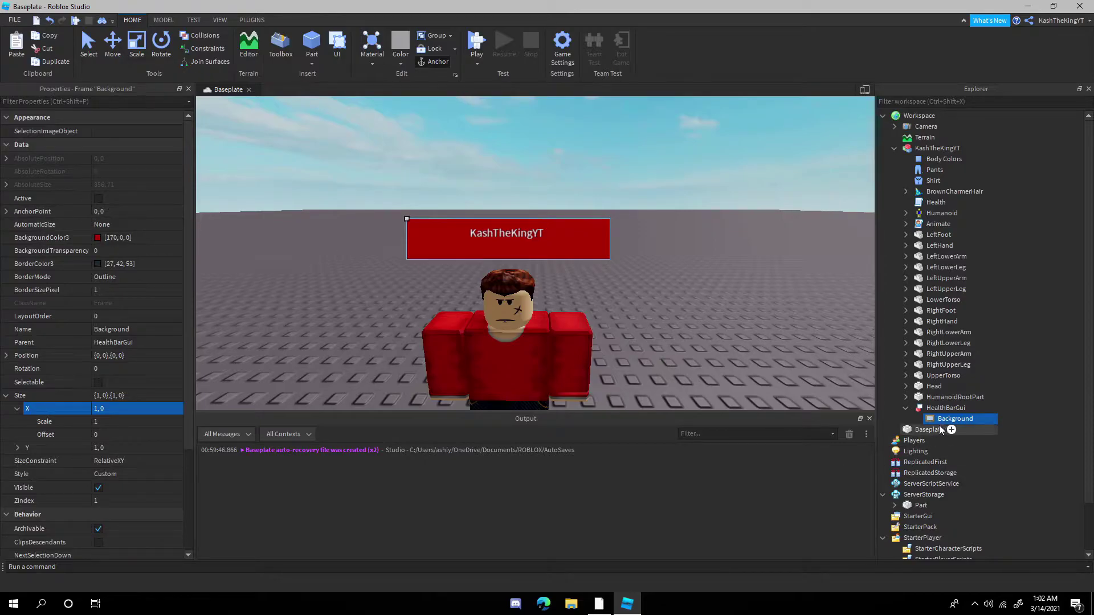
pyautogui.click(937, 409)
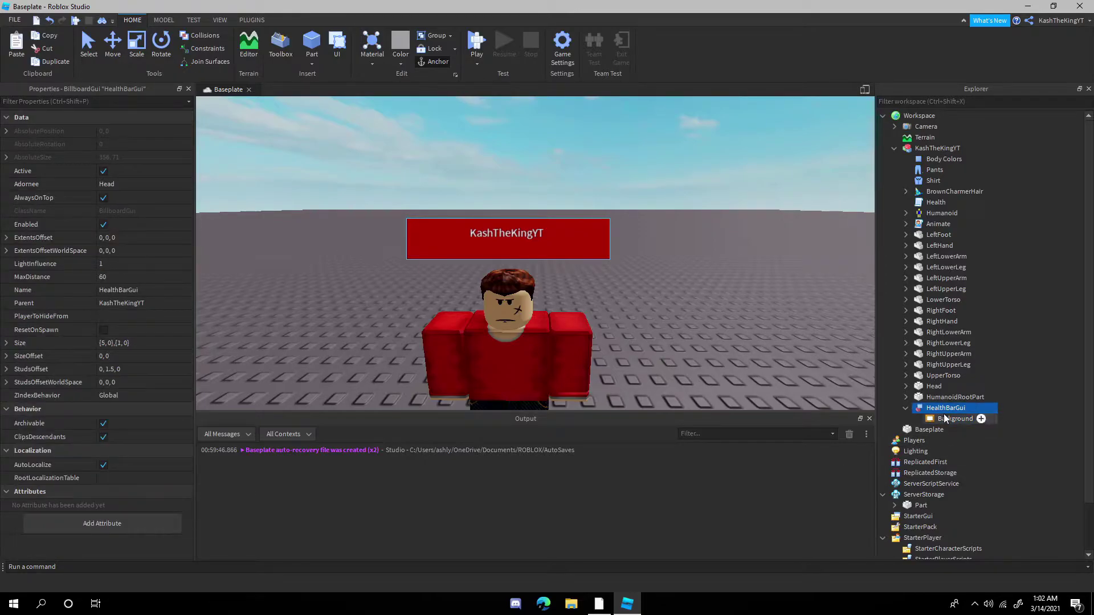
pyautogui.click(946, 419)
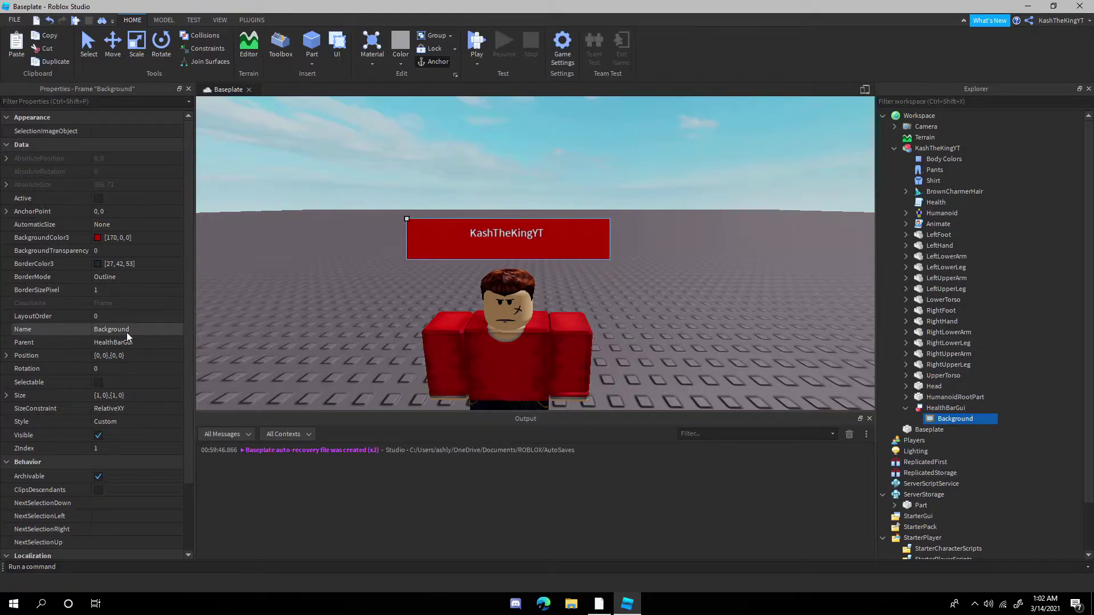
# - Set the Background frame's AnchorPoint to 0.5, 0.5
pyautogui.click(105, 212)
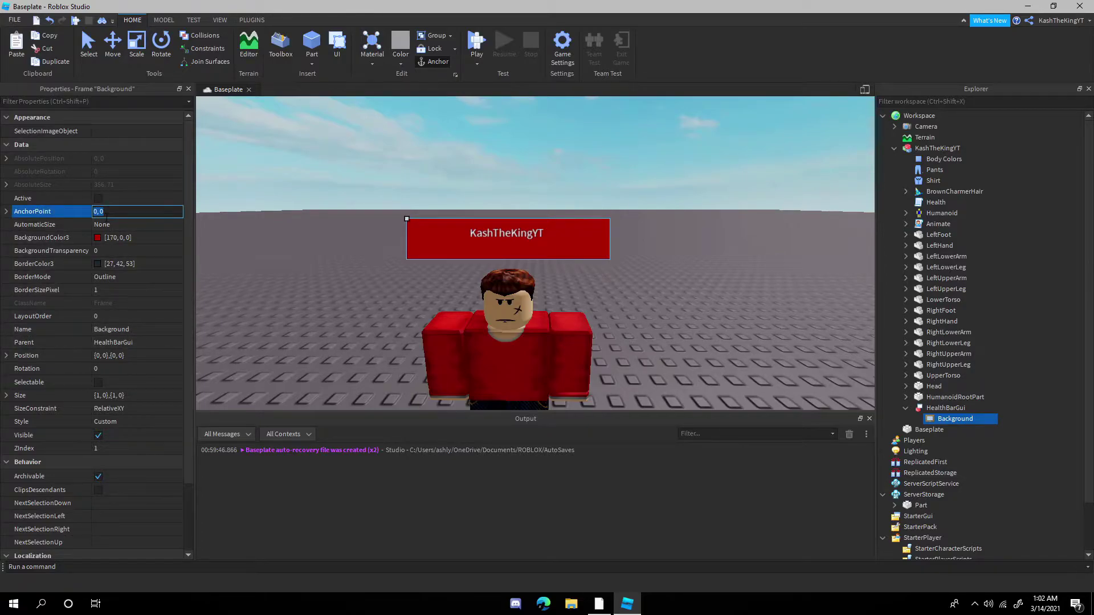
pyautogui.write('0.5,0.5')
pyautogui.press('Return')
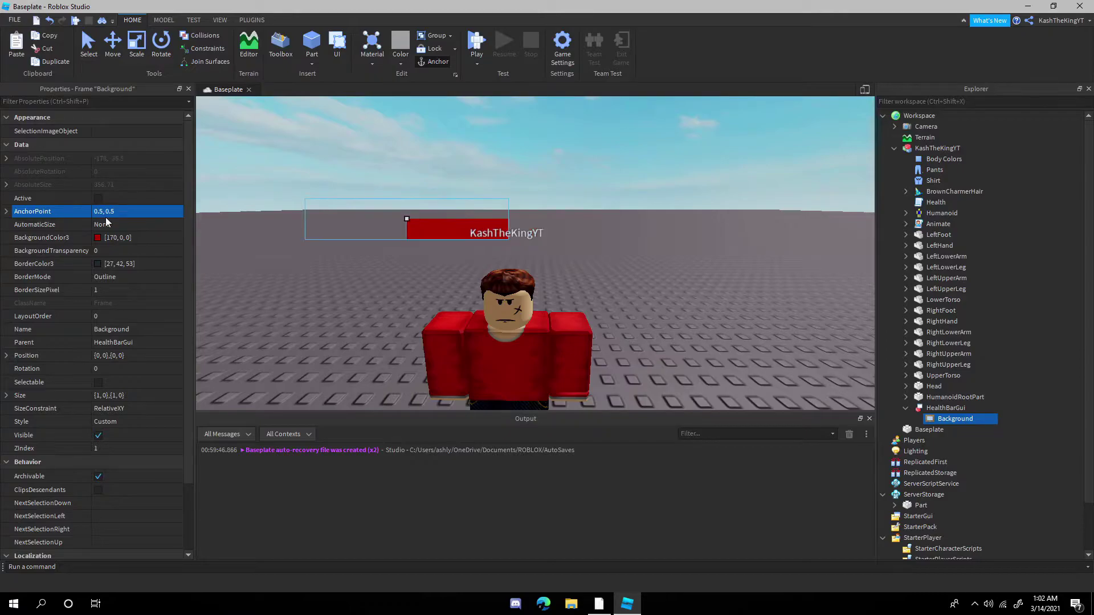
# - Set the Background frame's Position to {0.5, 0},{0.5, 0} to centre it in HealthBarGui
pyautogui.click(97, 356)
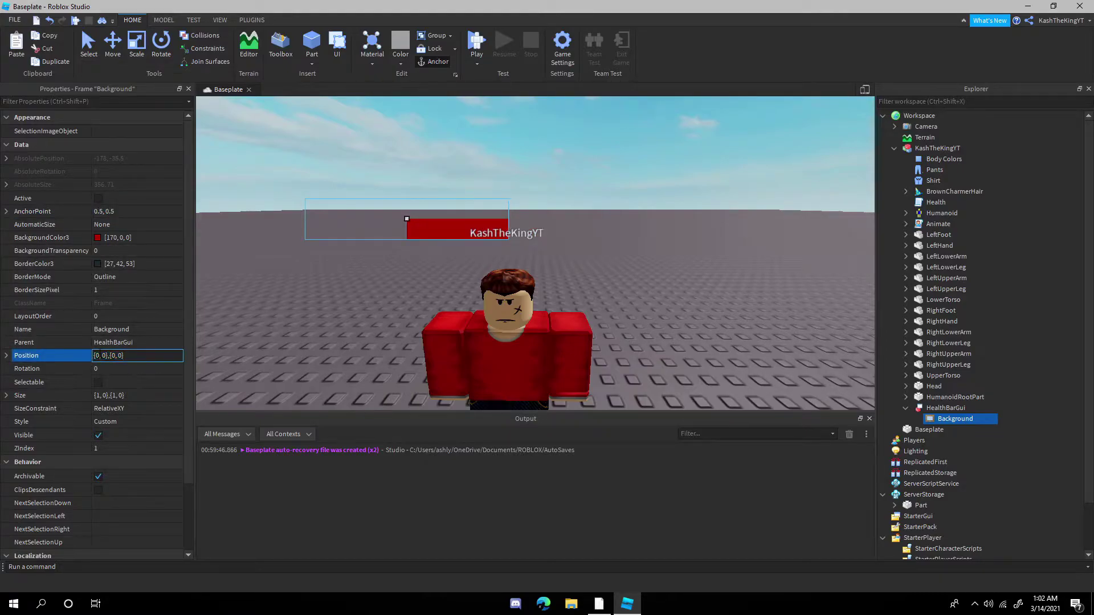
pyautogui.write('.5')
pyautogui.press('Return')
pyautogui.click(118, 356)
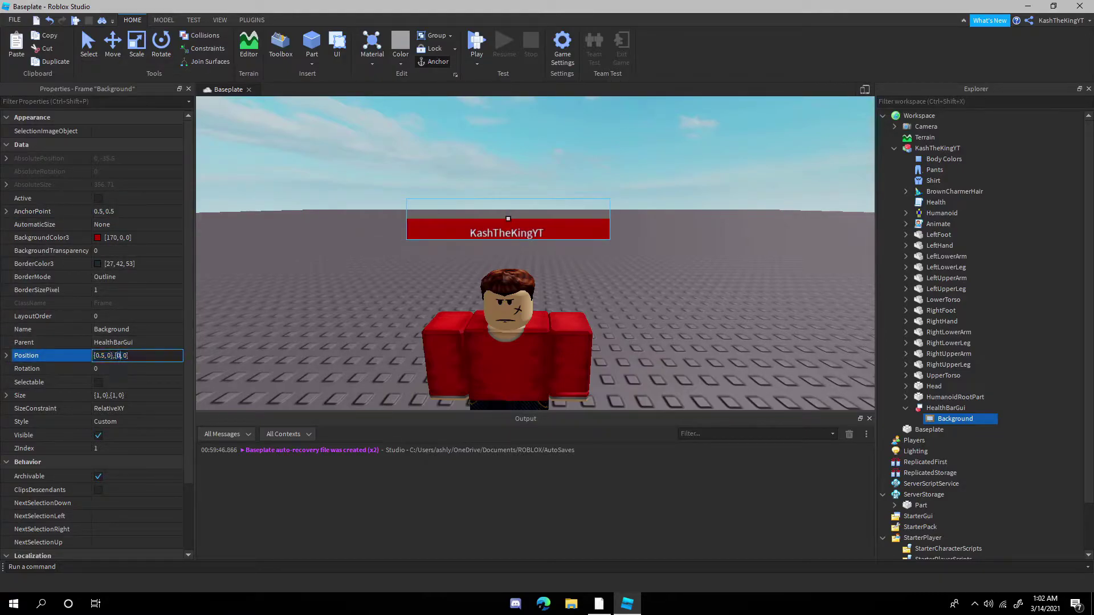
pyautogui.write('.5')
pyautogui.press('Return')
pyautogui.click(119, 356)
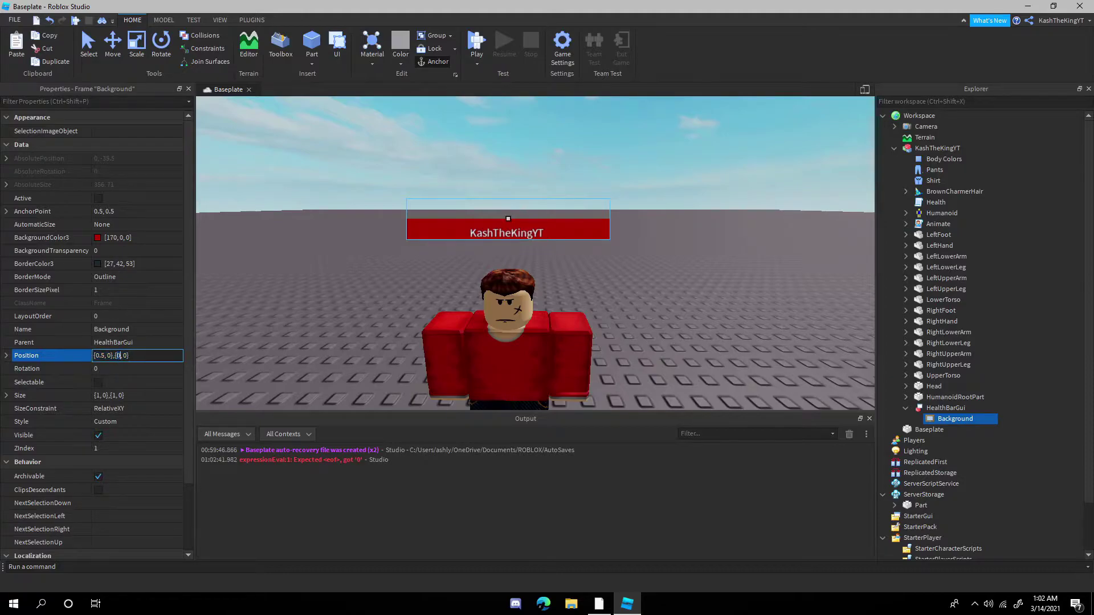
pyautogui.write('.5')
pyautogui.press('Return')
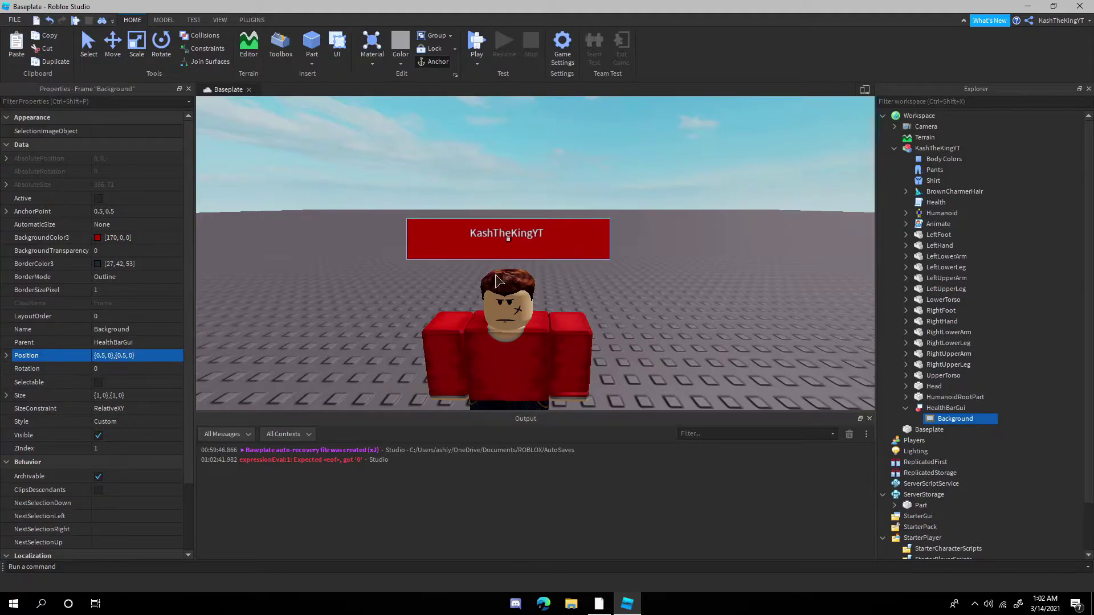
# - Undo the Background frame's Position and AnchorPoint changes
pyautogui.hotkey('ctrl', 'z')
pyautogui.hotkey('ctrl', 'z')
pyautogui.hotkey('ctrl', 'z')
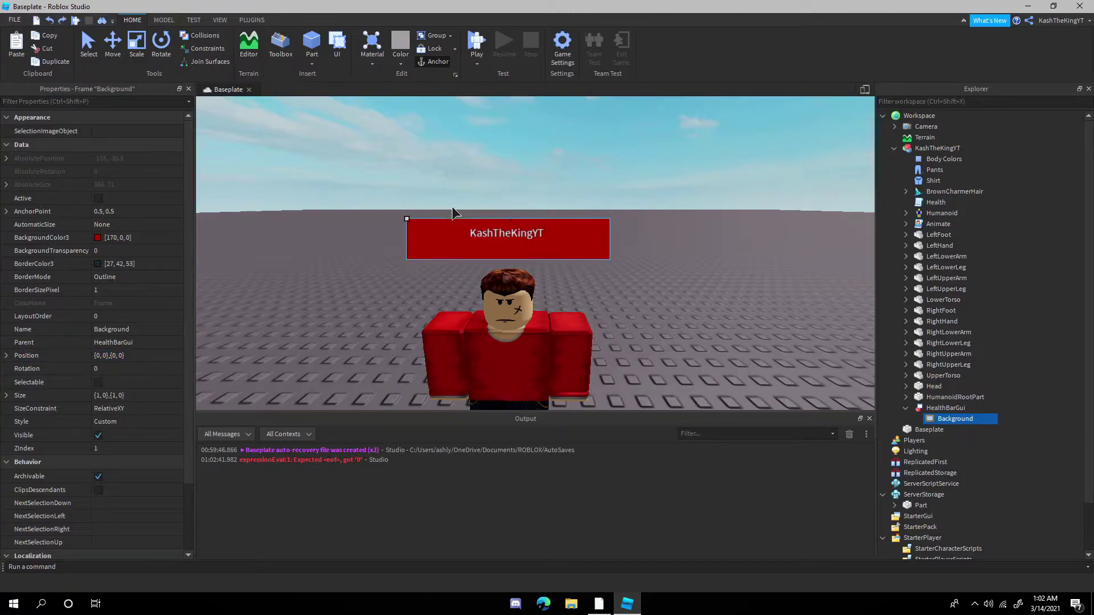
pyautogui.hotkey('ctrl', 'z')
pyautogui.hotkey('ctrl', 'z')
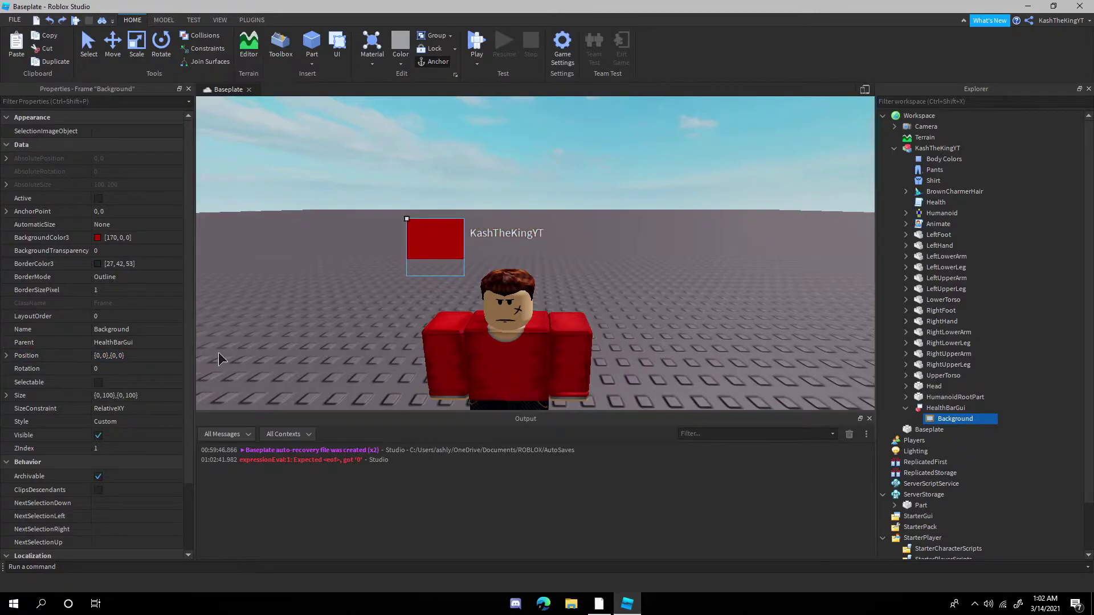
# - Review the Background frame's ZIndex and HealthBarGui's ZIndexBehavior
pyautogui.scroll(-2, 105, 387)
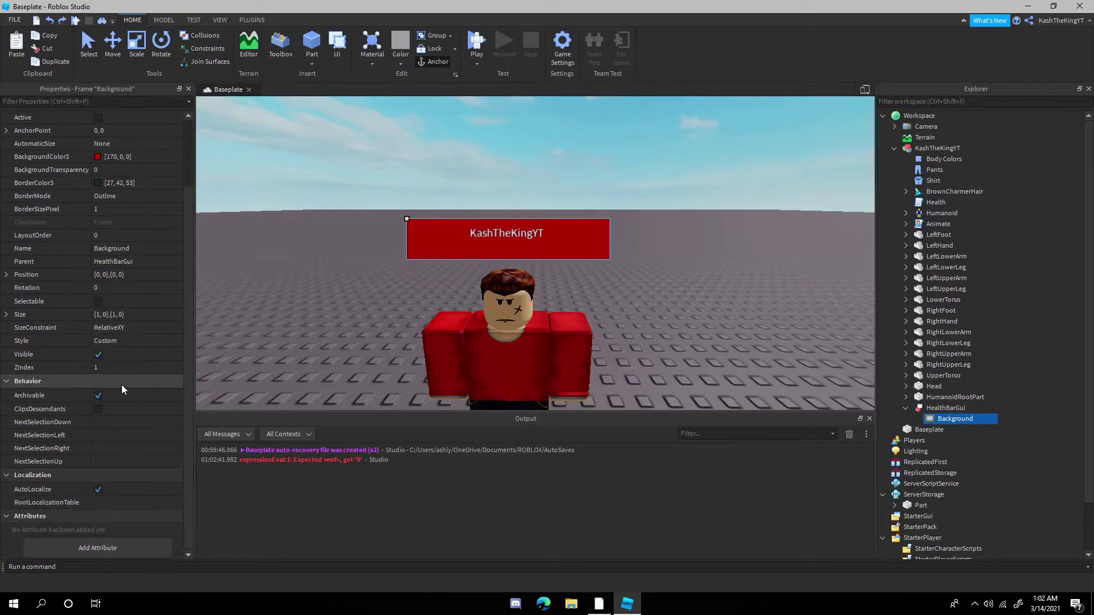
pyautogui.click(121, 368)
pyautogui.press('Return')
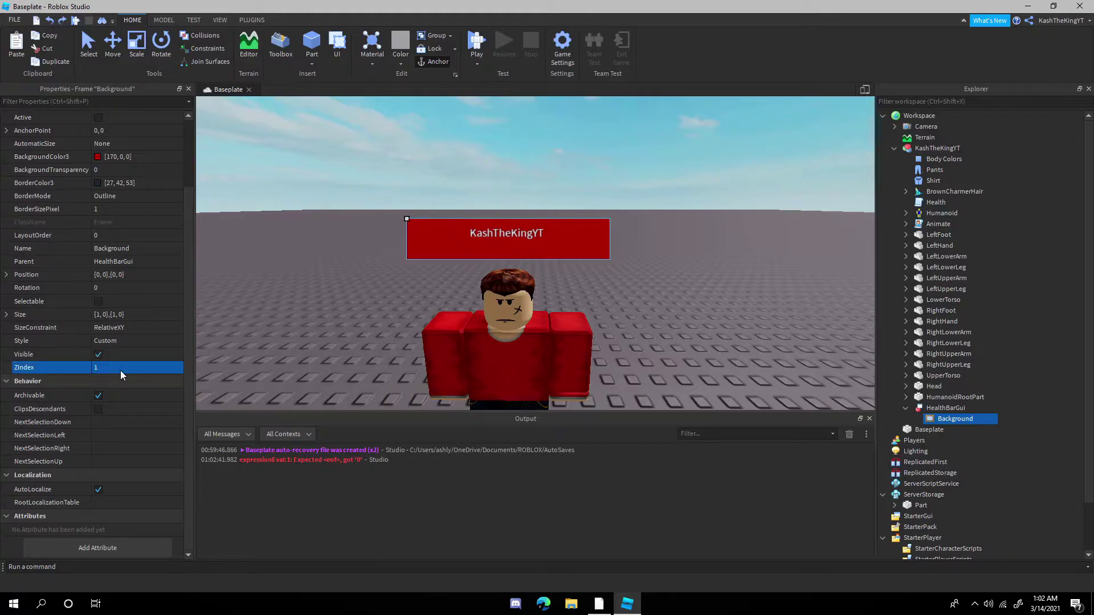
pyautogui.click(20, 373)
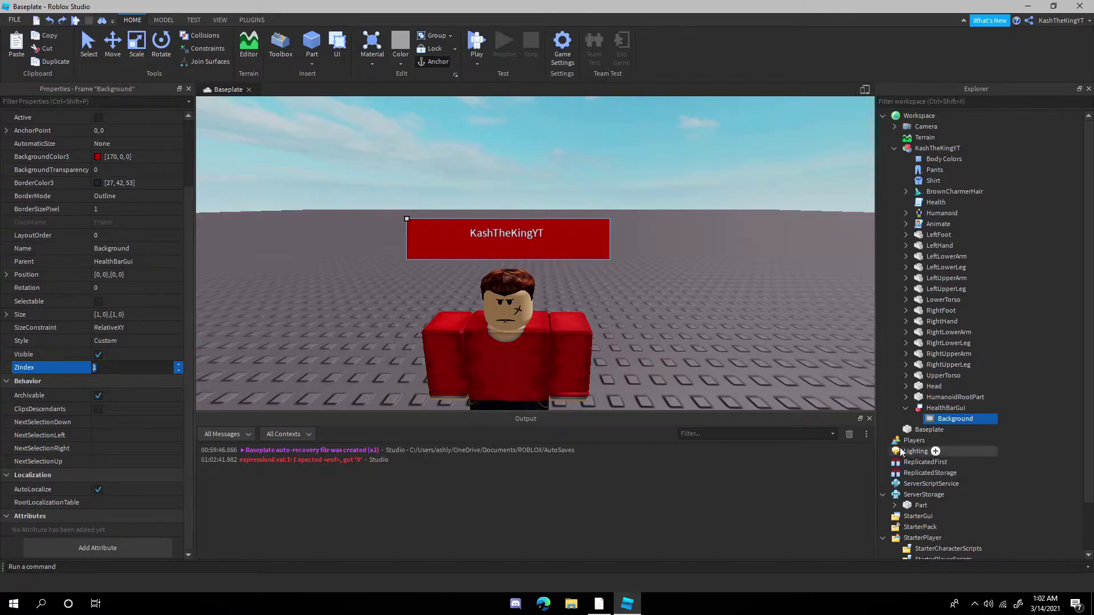
pyautogui.click(963, 409)
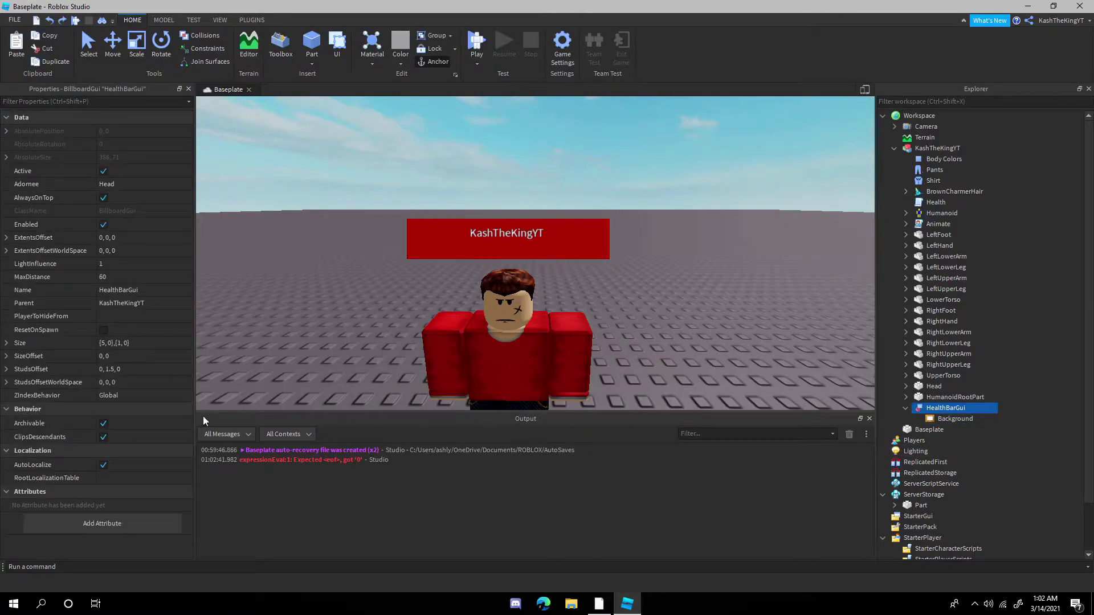
pyautogui.click(111, 399)
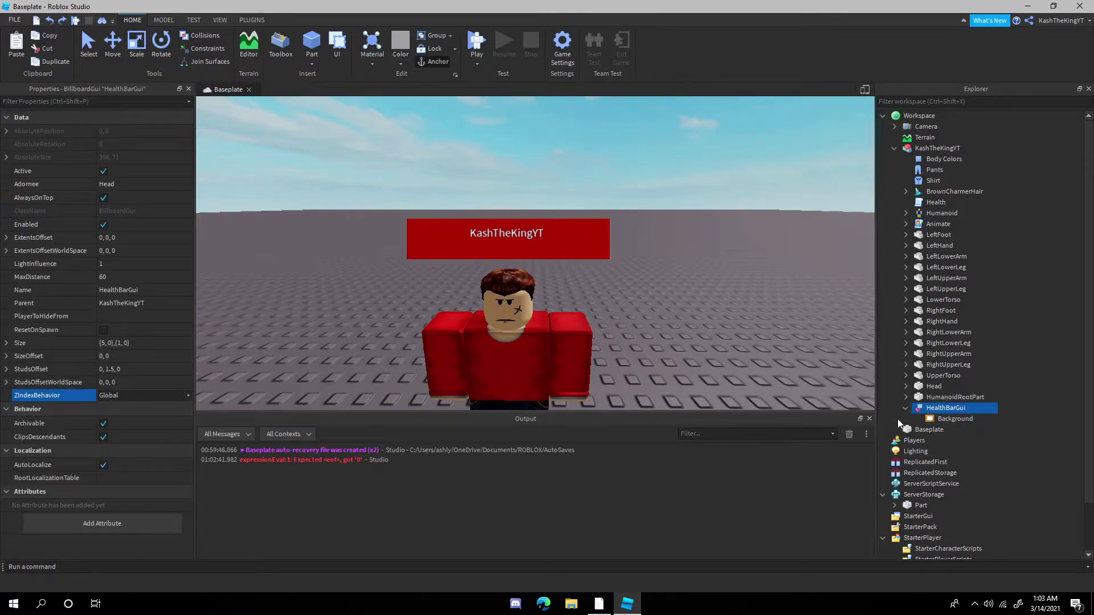
pyautogui.click(1024, 411)
# - Set the Background frame's BorderSizePixel to 0
pyautogui.click(956, 419)
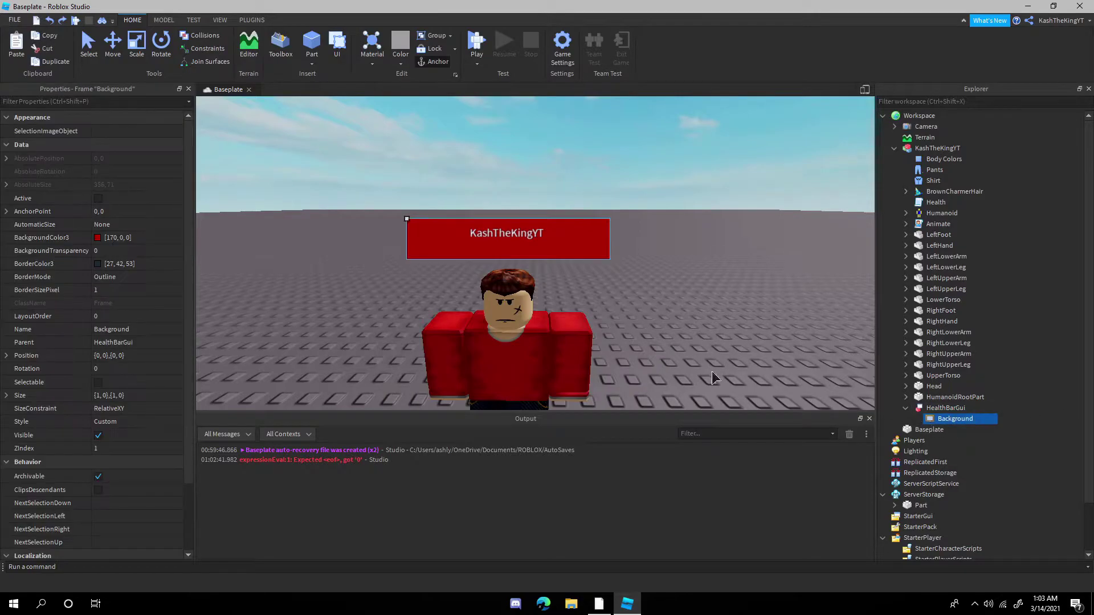
pyautogui.click(138, 289)
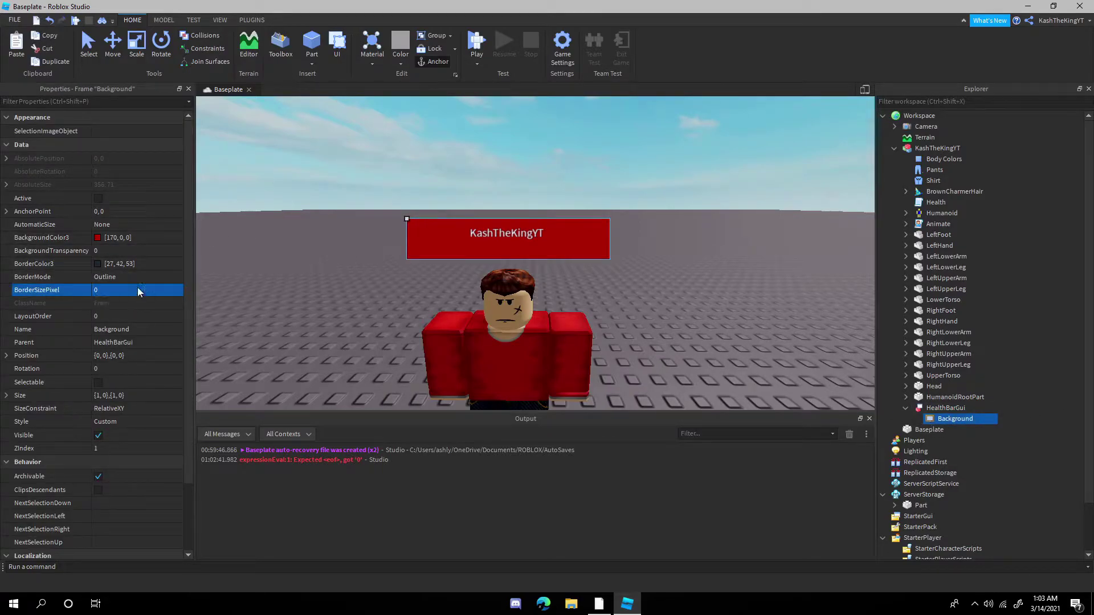
pyautogui.click(1028, 434)
pyautogui.moveTo(974, 409)
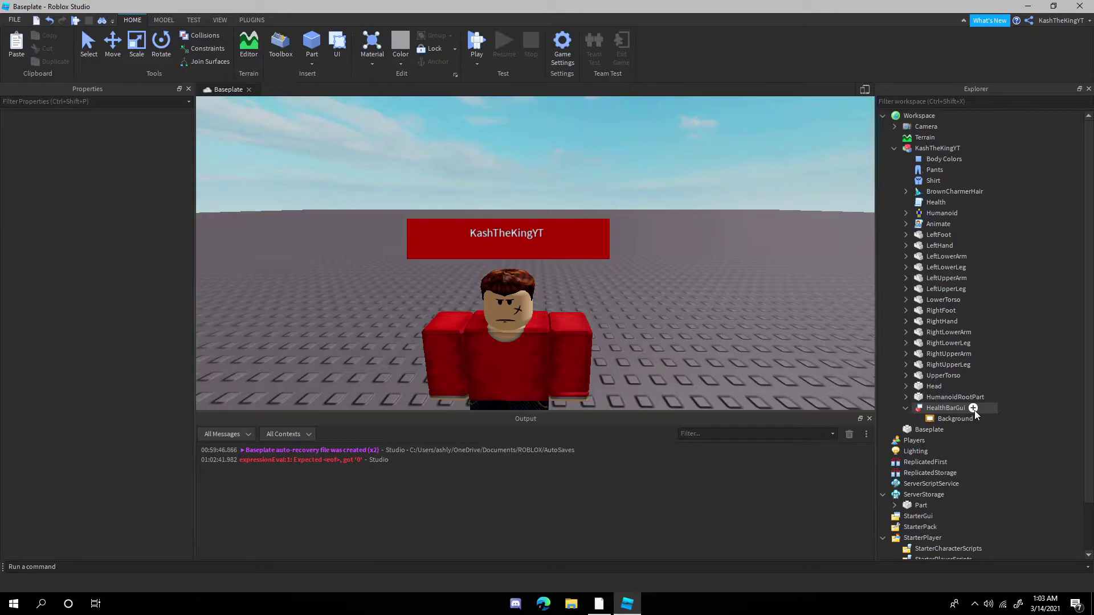
pyautogui.click(974, 410)
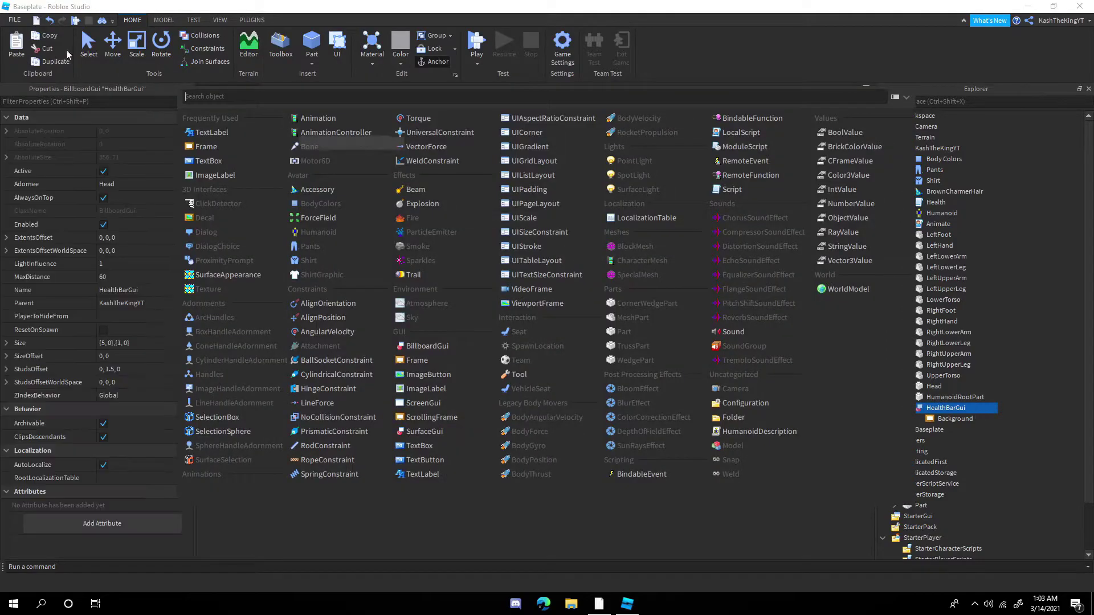
pyautogui.click(971, 413)
pyautogui.click(951, 422)
pyautogui.press('super')
pyautogui.press('super')
# - Duplicate the Background frame inside HealthBarGui
pyautogui.click(960, 410)
pyautogui.click(924, 419)
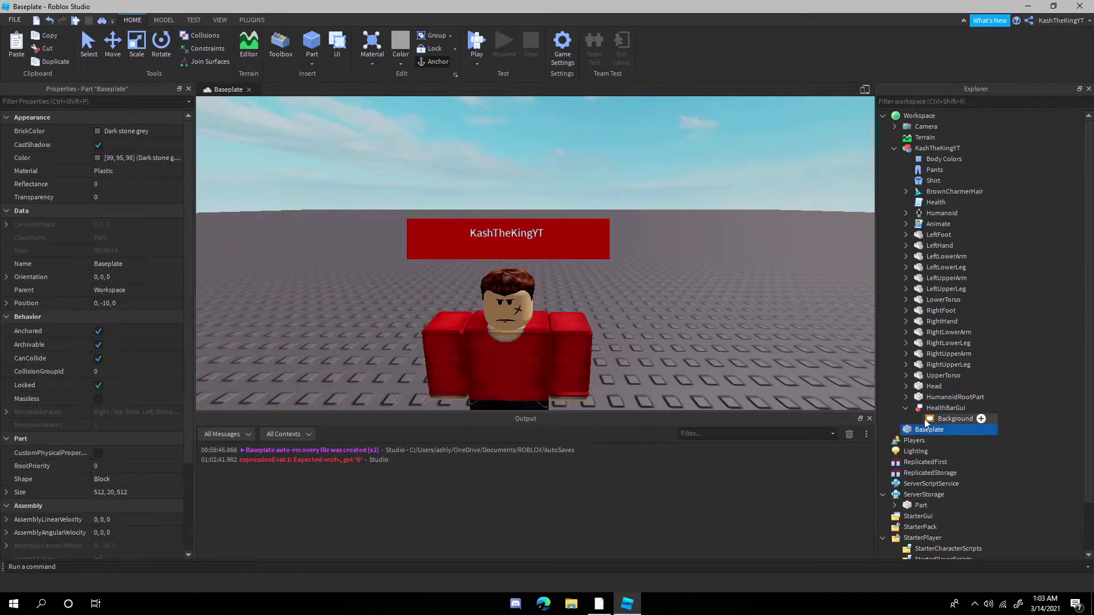
pyautogui.hotkey('ctrl', 'd')
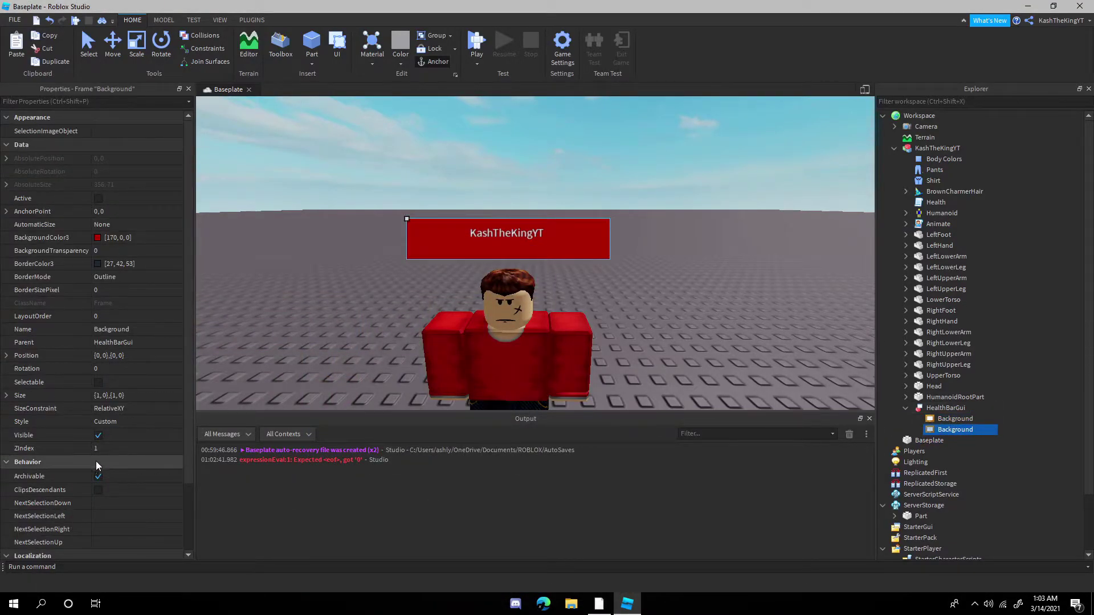
# - Set the duplicated Background frame's ZIndex to 2 and its BackgroundColor3 to green (0, 170, 0)
pyautogui.click(110, 448)
pyautogui.write('2')
pyautogui.press('Return')
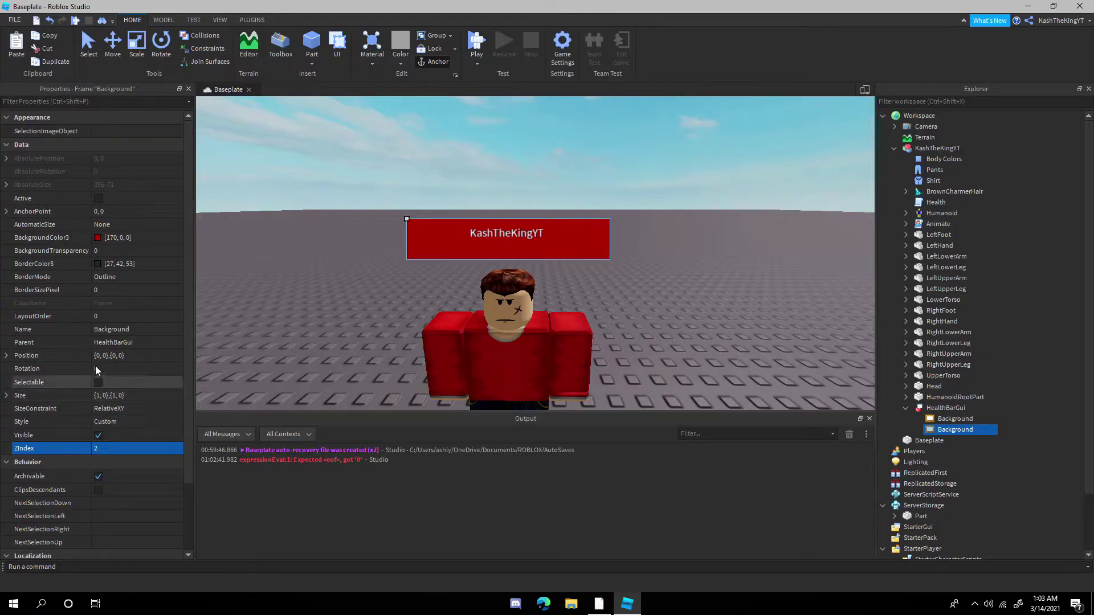
pyautogui.click(96, 237)
pyautogui.click(476, 216)
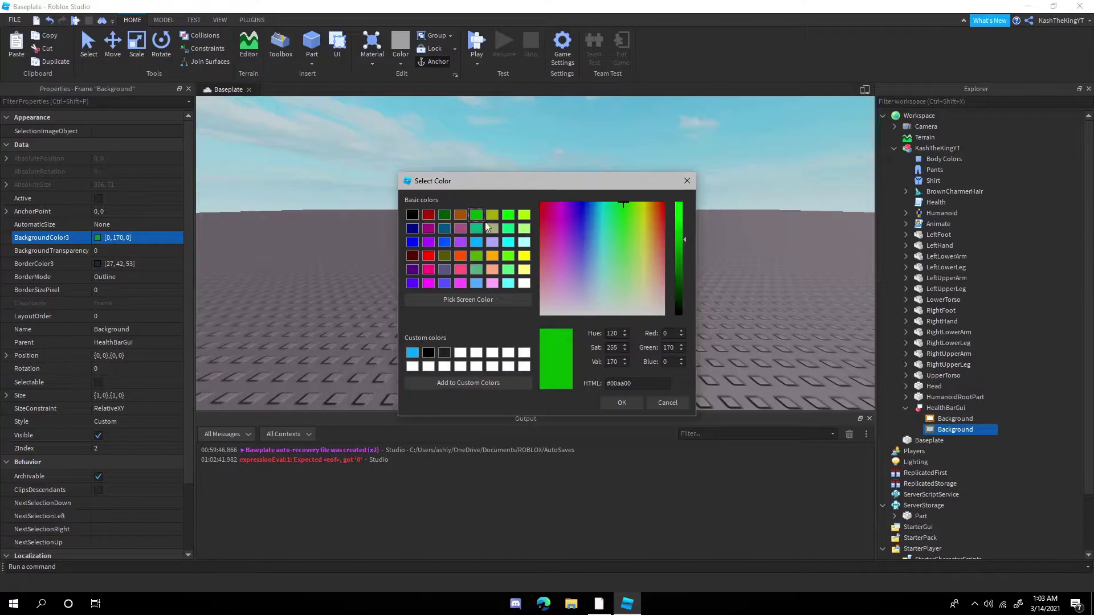
pyautogui.click(610, 402)
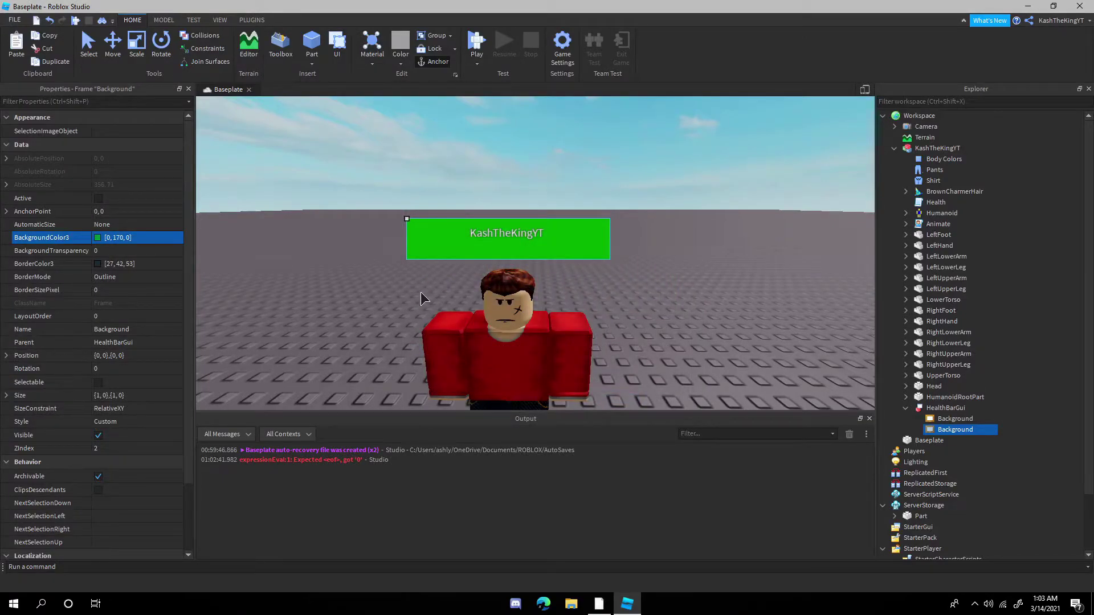
# - Rename the green duplicate frame as HealthBar
pyautogui.scroll(-2, 56, 446)
pyautogui.click(128, 301)
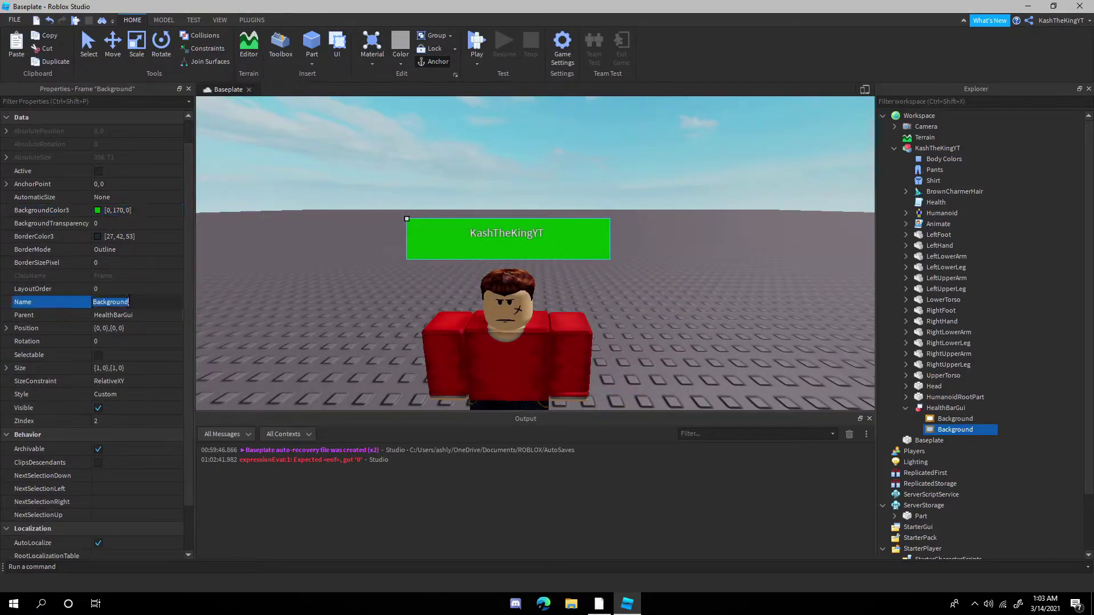
pyautogui.write('HealthBar')
pyautogui.press('Return')
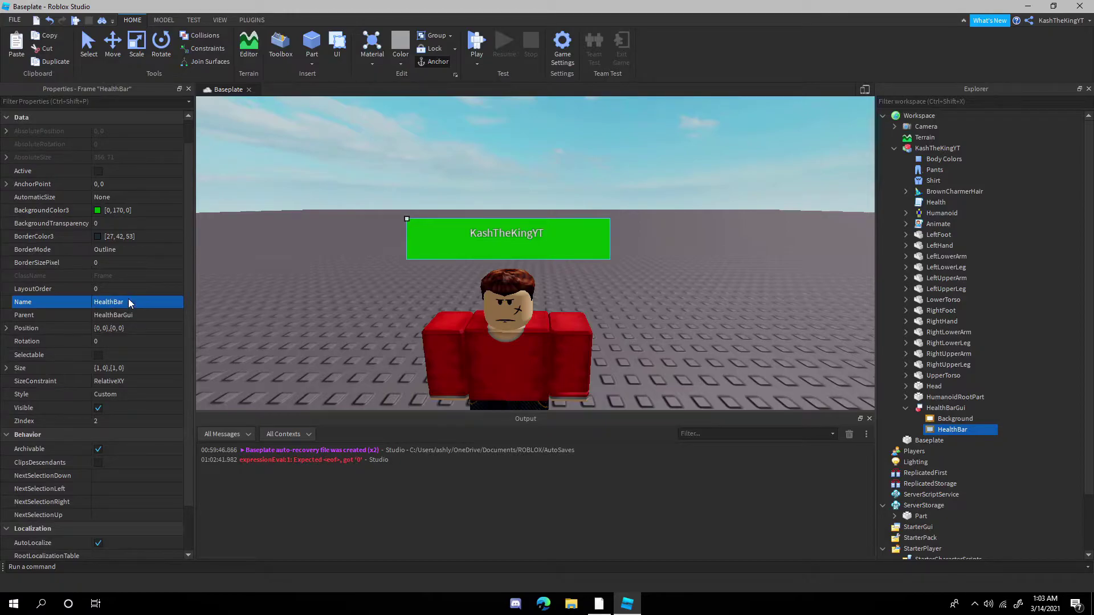
pyautogui.scroll(-3, 129, 298)
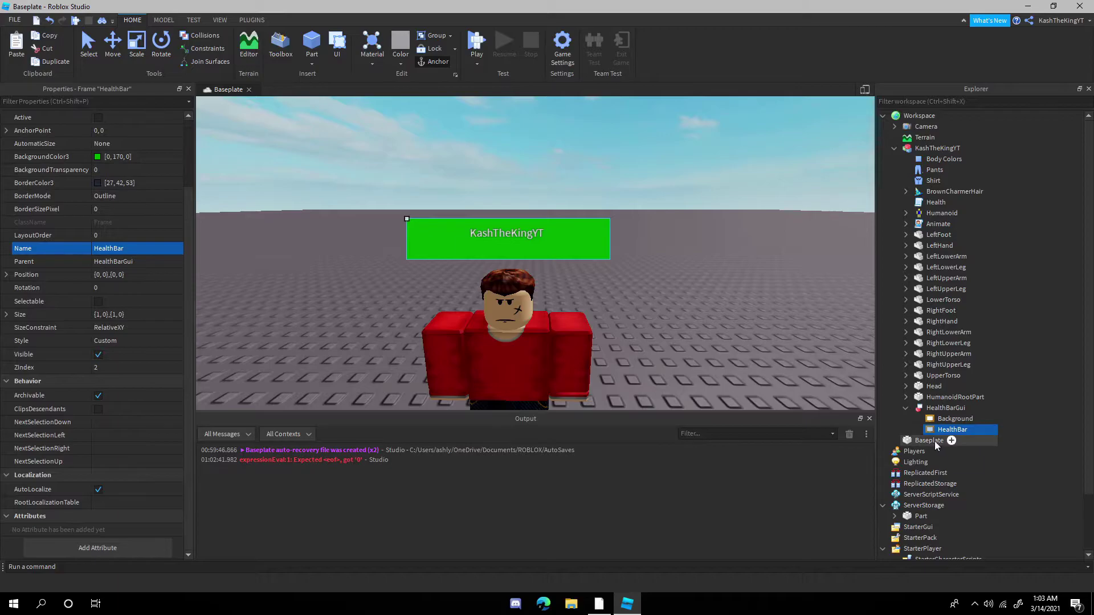
# - Add a TextLabel to HealthBarGui and set its Size to 1,0,1,0
pyautogui.moveTo(975, 406)
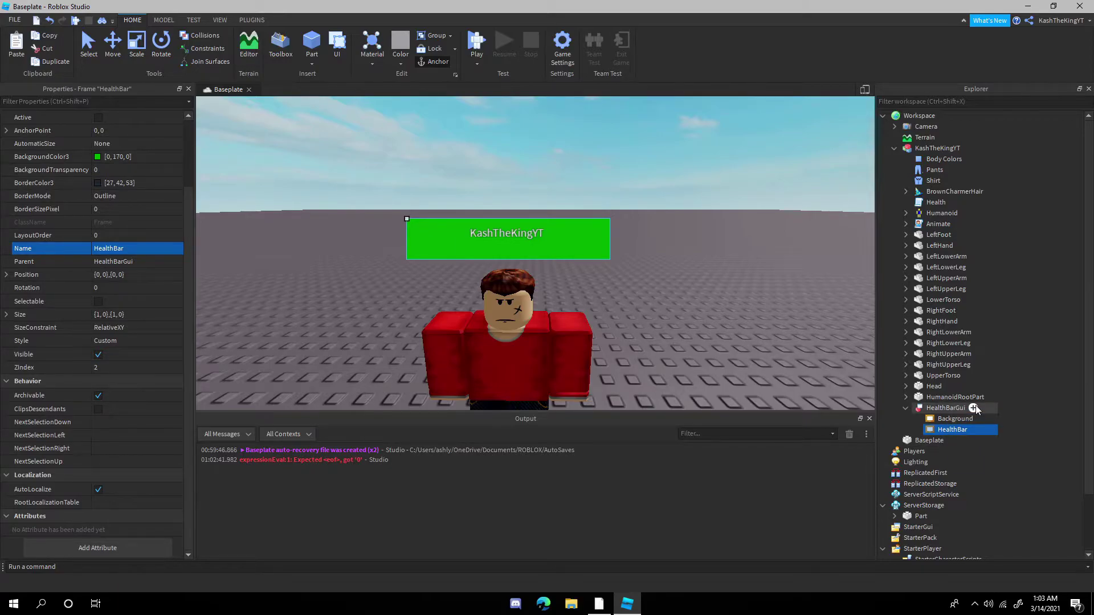
pyautogui.click(973, 409)
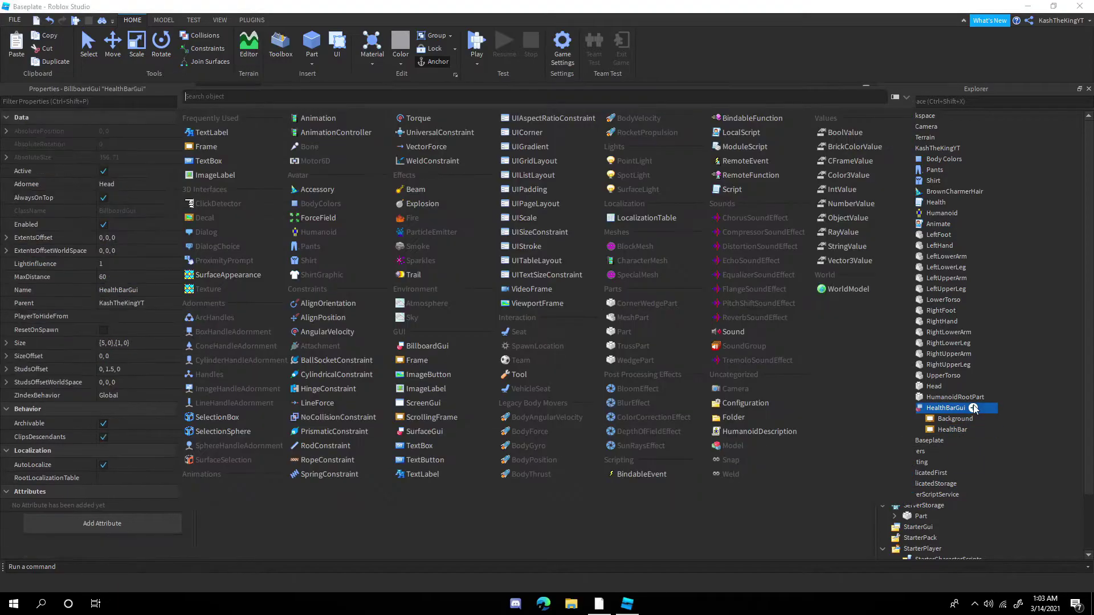
pyautogui.click(235, 130)
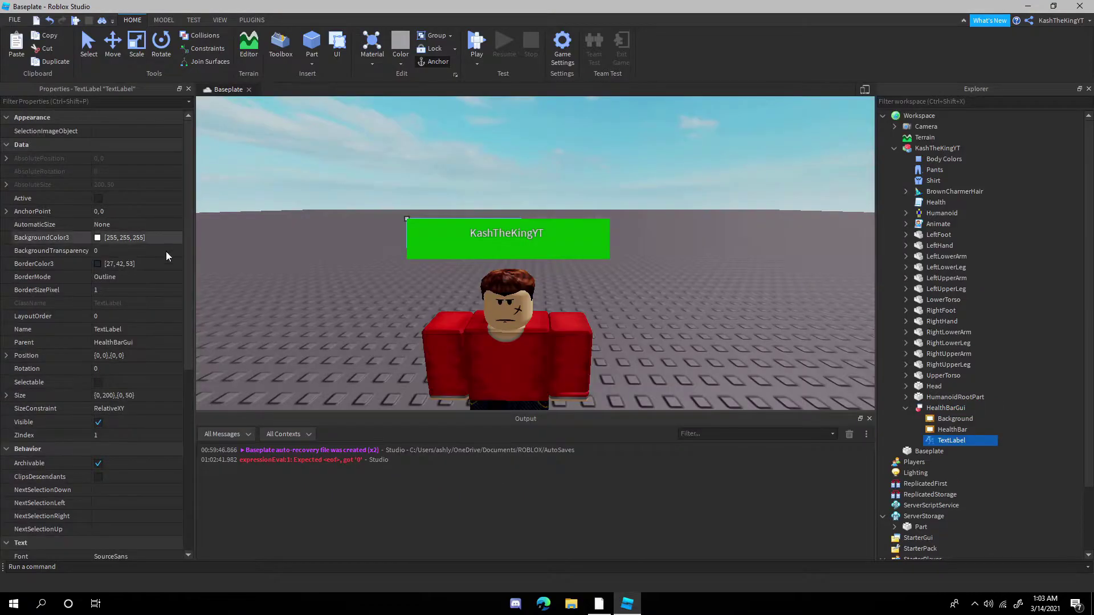
pyautogui.click(127, 394)
pyautogui.write('1,0,1,0')
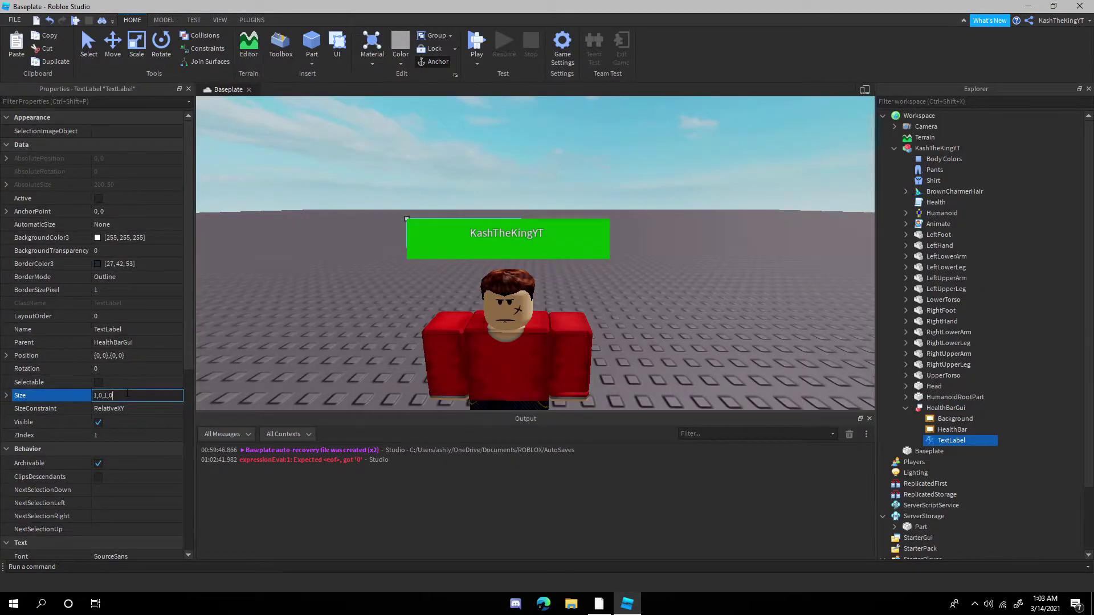
pyautogui.press('Return')
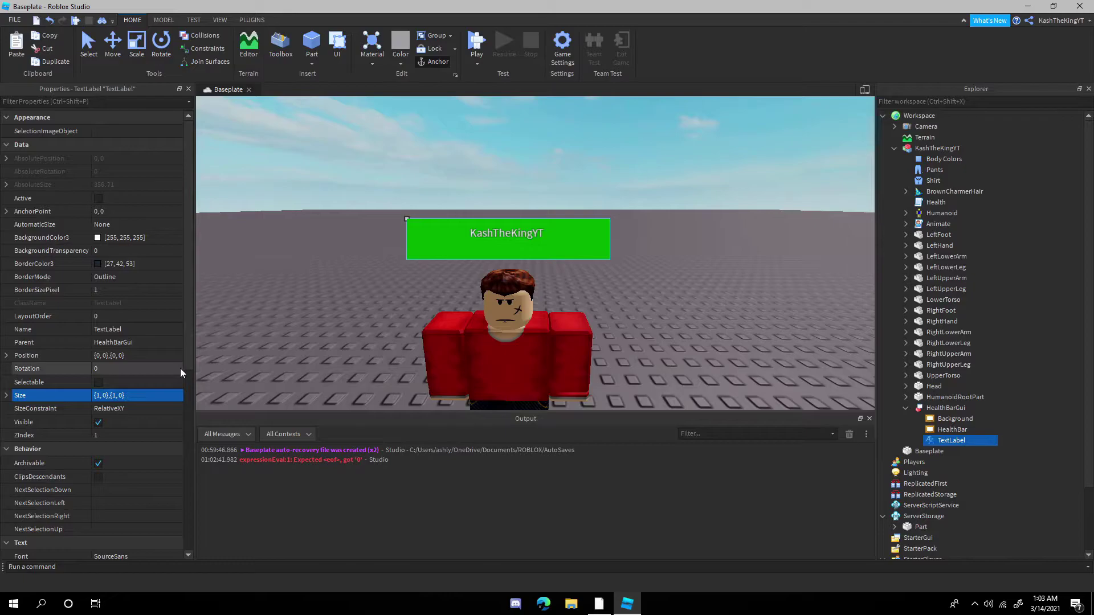
# - Set the TextLabel's ZIndex to 3
pyautogui.click(130, 291)
pyautogui.click(108, 437)
pyautogui.write('3')
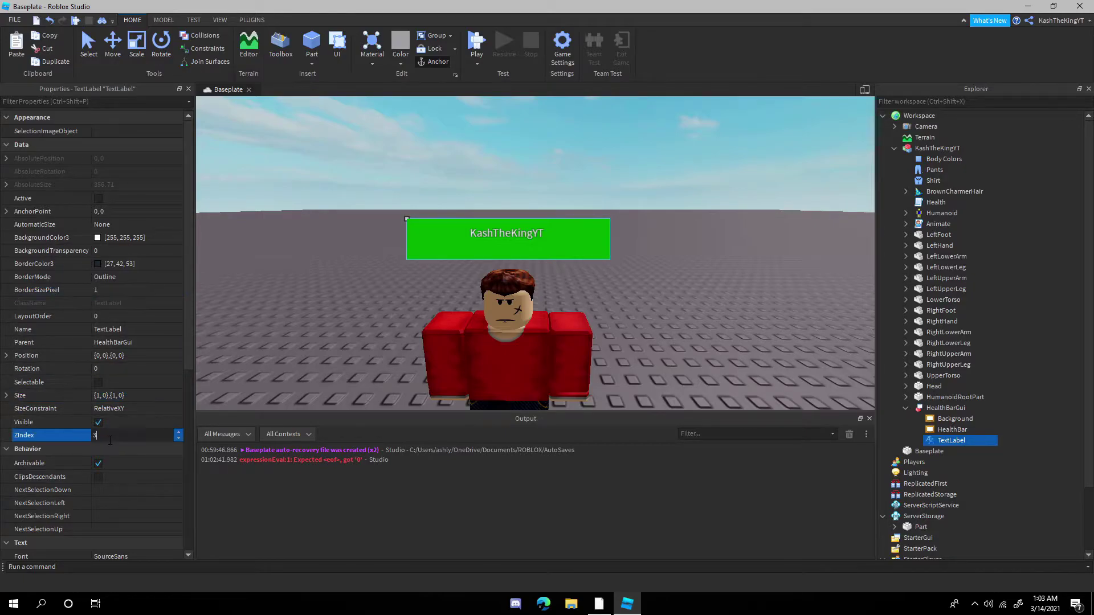
pyautogui.press('Return')
# - Set the TextLabel's BorderSizePixel to 0 and its BorderColor3 to black (0, 0, 0)
pyautogui.click(99, 289)
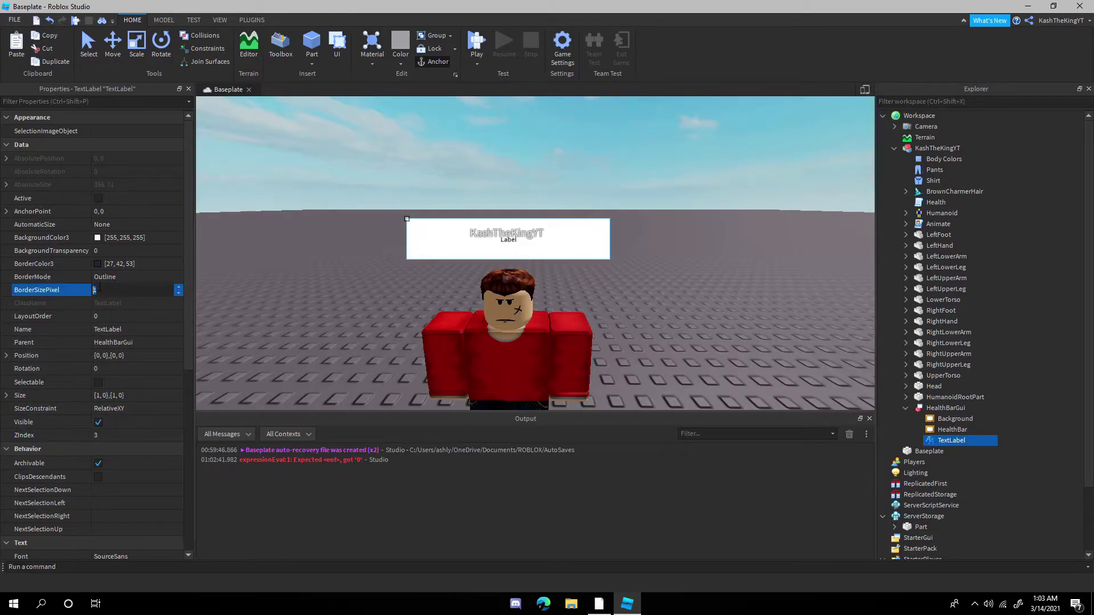
pyautogui.press('Return')
pyautogui.click(98, 264)
pyautogui.moveTo(679, 304); pyautogui.dragTo(677, 322)
pyautogui.click(626, 403)
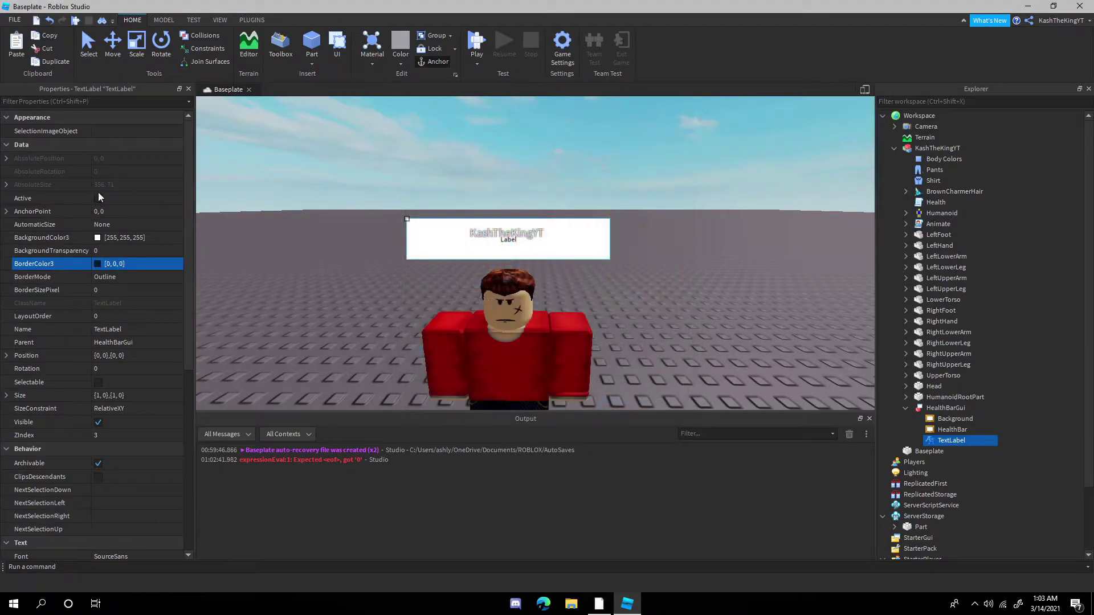
# - Set the TextLabel's BackgroundTransparency to 1
pyautogui.click(99, 238)
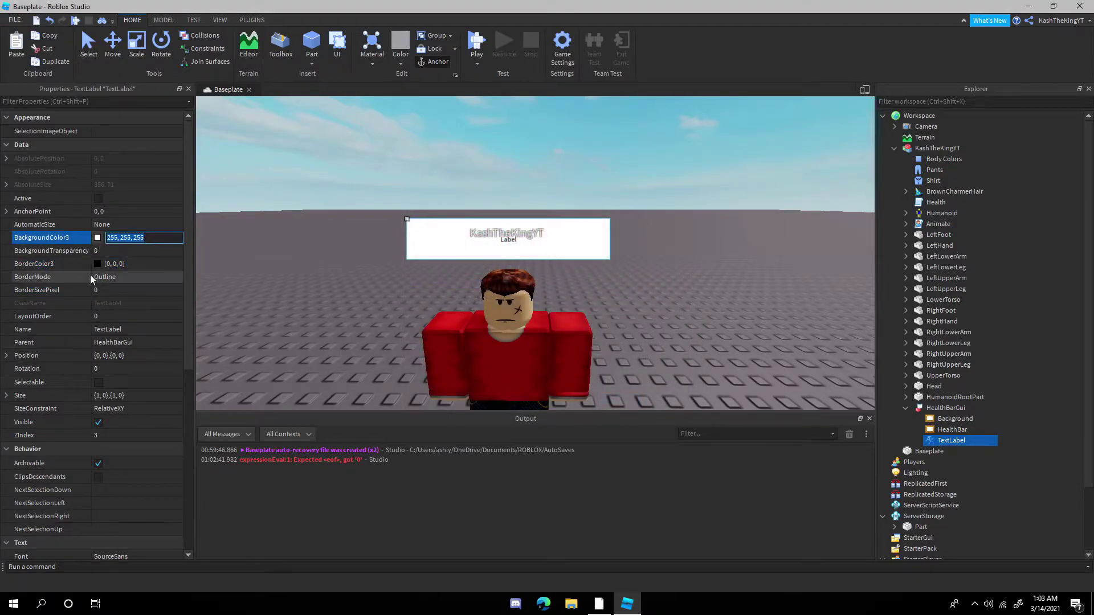
pyautogui.click(663, 399)
pyautogui.click(159, 252)
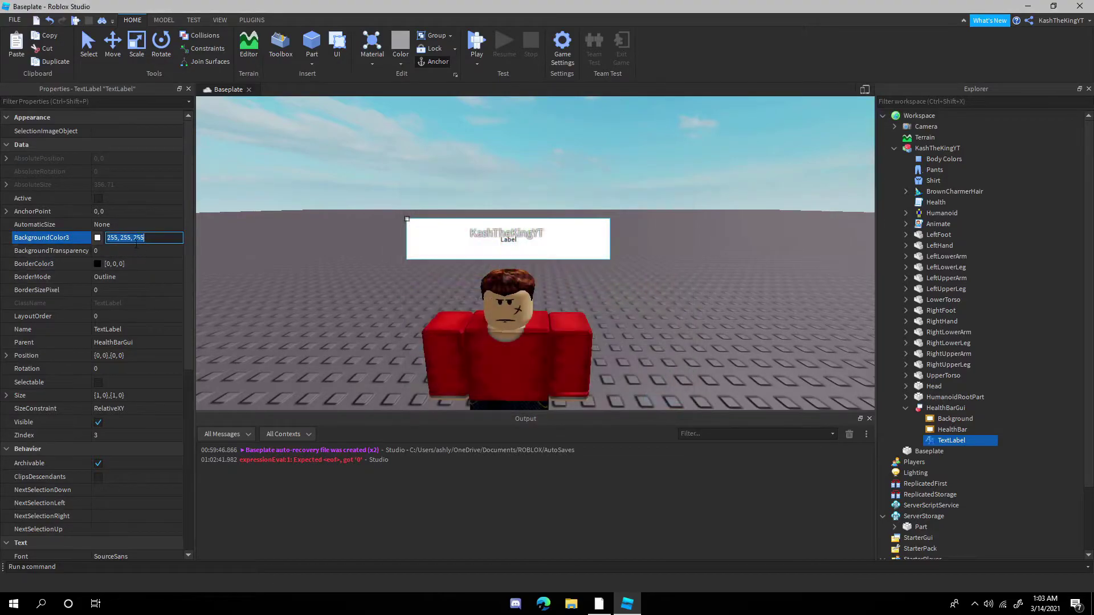
pyautogui.write('1')
pyautogui.press('Return')
# - Set the TextLabel's font to SourceSansBold and enable TextScaled
pyautogui.scroll(-5, 158, 254)
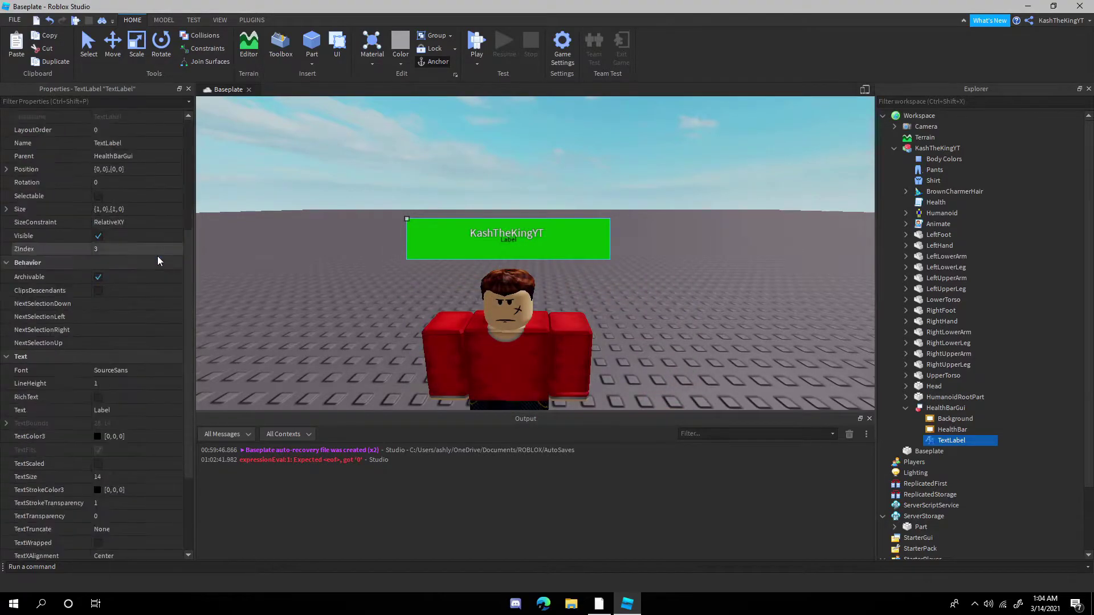
pyautogui.click(122, 374)
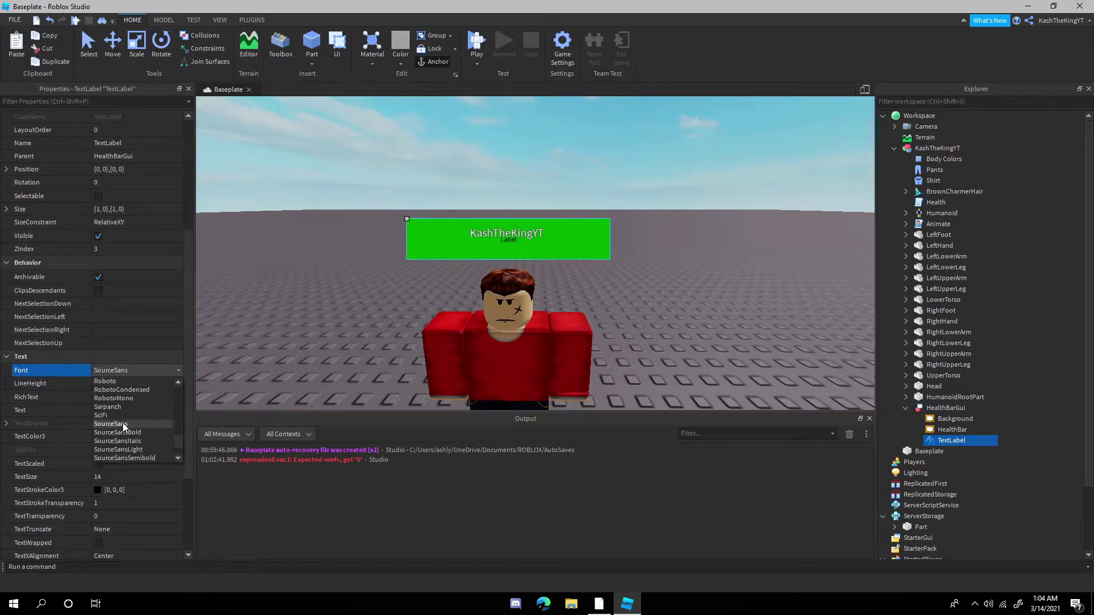
pyautogui.click(132, 433)
pyautogui.click(99, 463)
# - Set the TextLabel's TextColor3 to white (255, 255, 255)
pyautogui.scroll(-1, 111, 458)
pyautogui.click(99, 409)
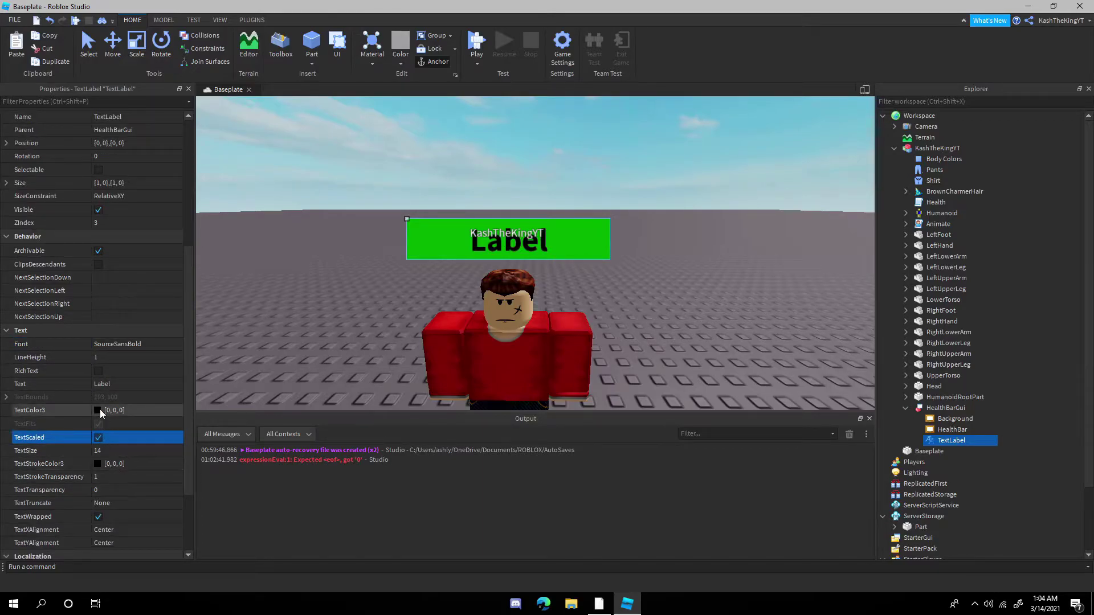
pyautogui.moveTo(681, 250); pyautogui.dragTo(680, 203)
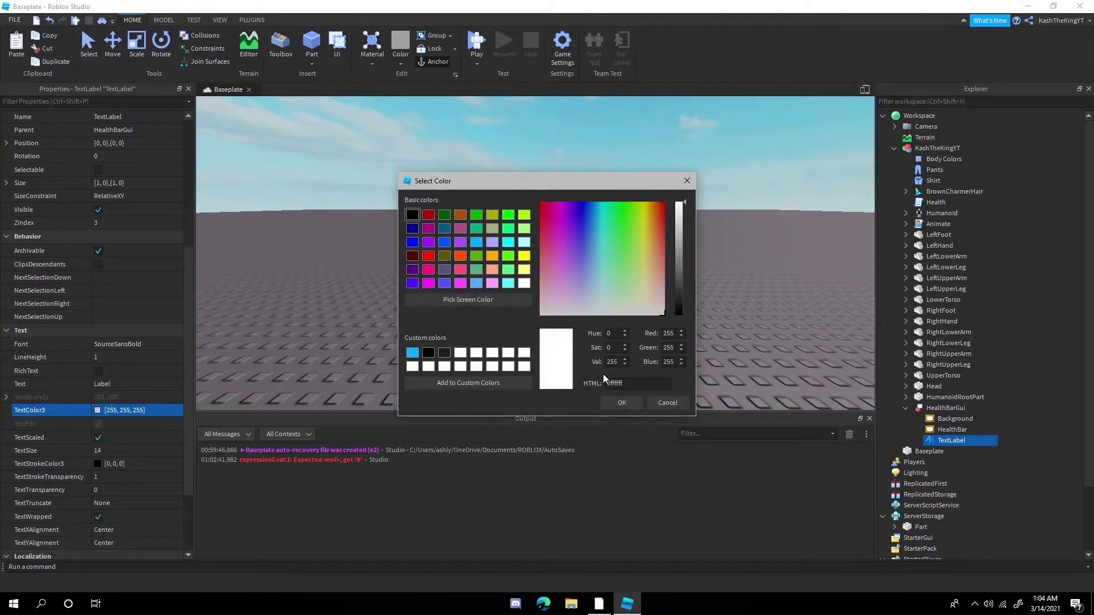
pyautogui.click(622, 402)
# - Set the TextLabel's text to 100/100
pyautogui.click(130, 393)
pyautogui.click(129, 386)
pyautogui.write('100/100')
pyautogui.press('Return')
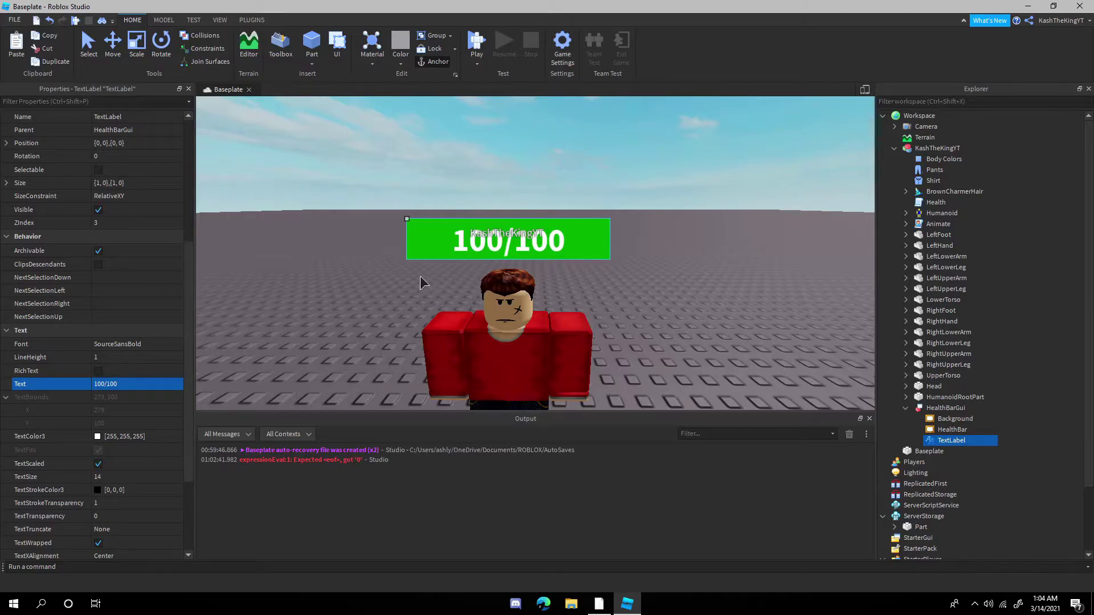
# - Rename the TextLabel as HealthDisplay
pyautogui.scroll(-2, 151, 385)
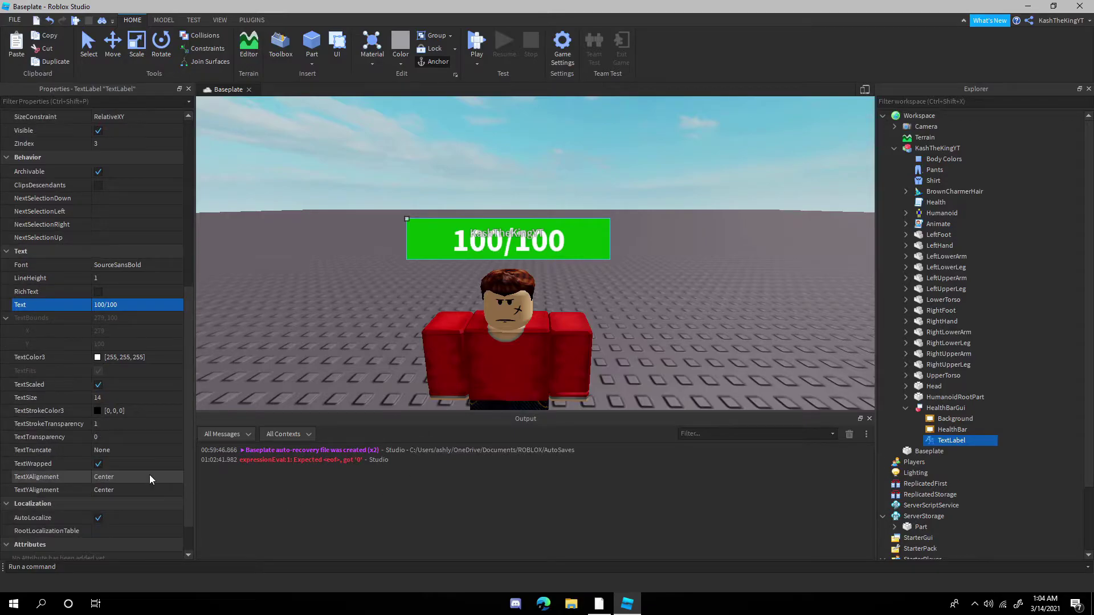
pyautogui.doubleClick(924, 441)
pyautogui.write('HealthDispla')
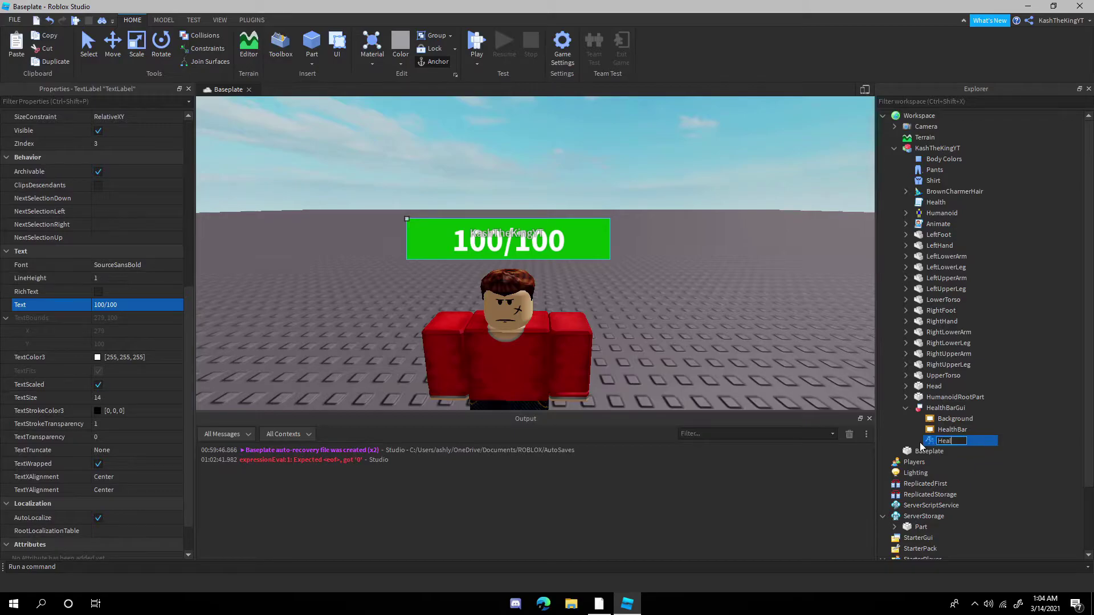
pyautogui.write('y')
pyautogui.press('Return')
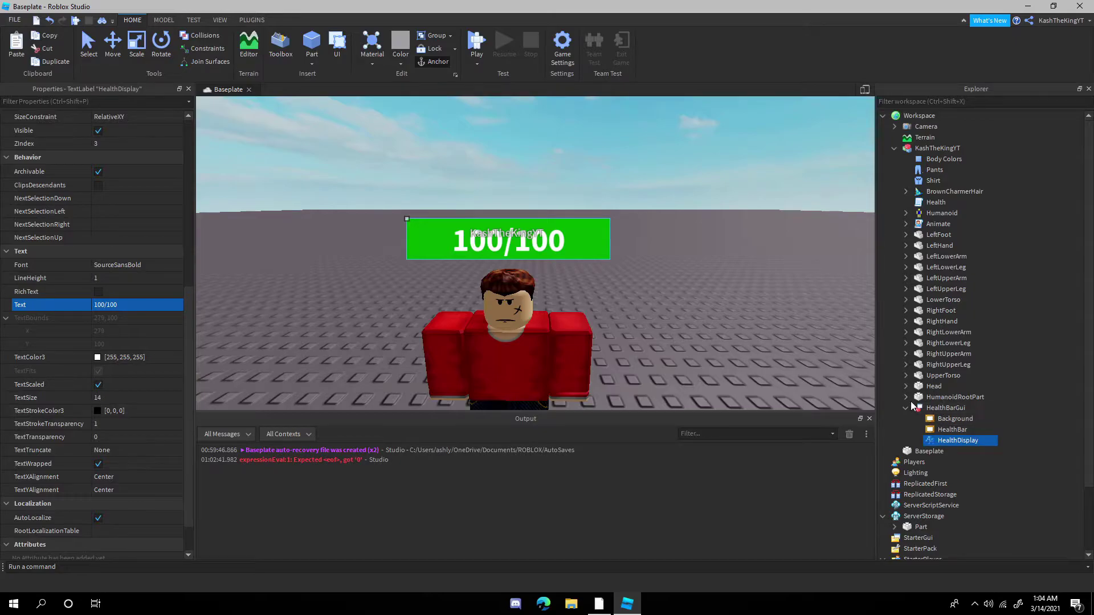
# - Add a Script to HealthBarGui and name it Manage
pyautogui.click(973, 408)
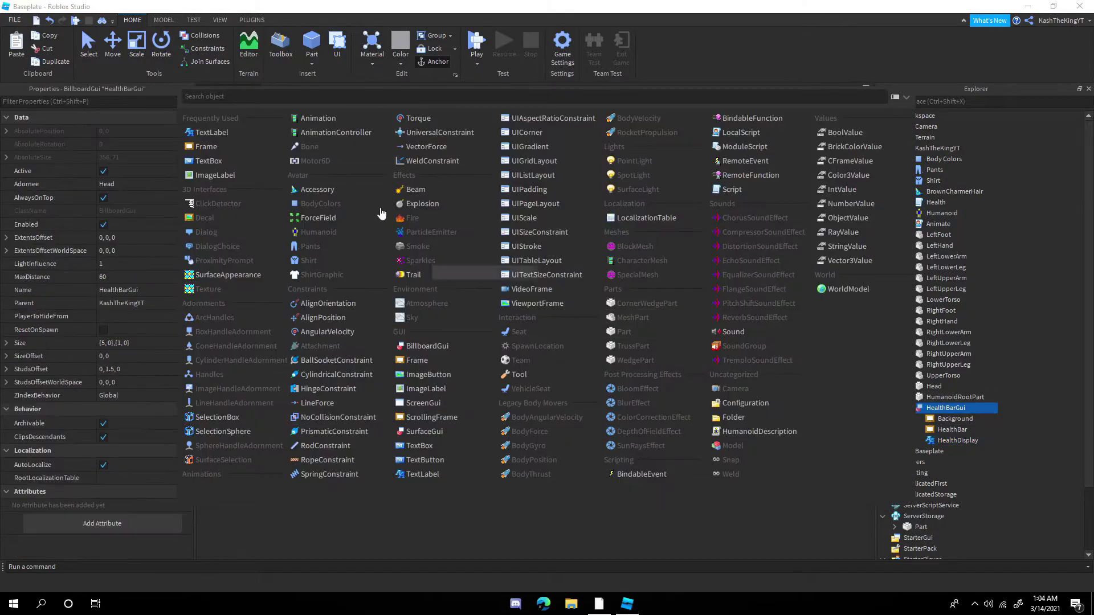
pyautogui.write('s')
pyautogui.click(212, 118)
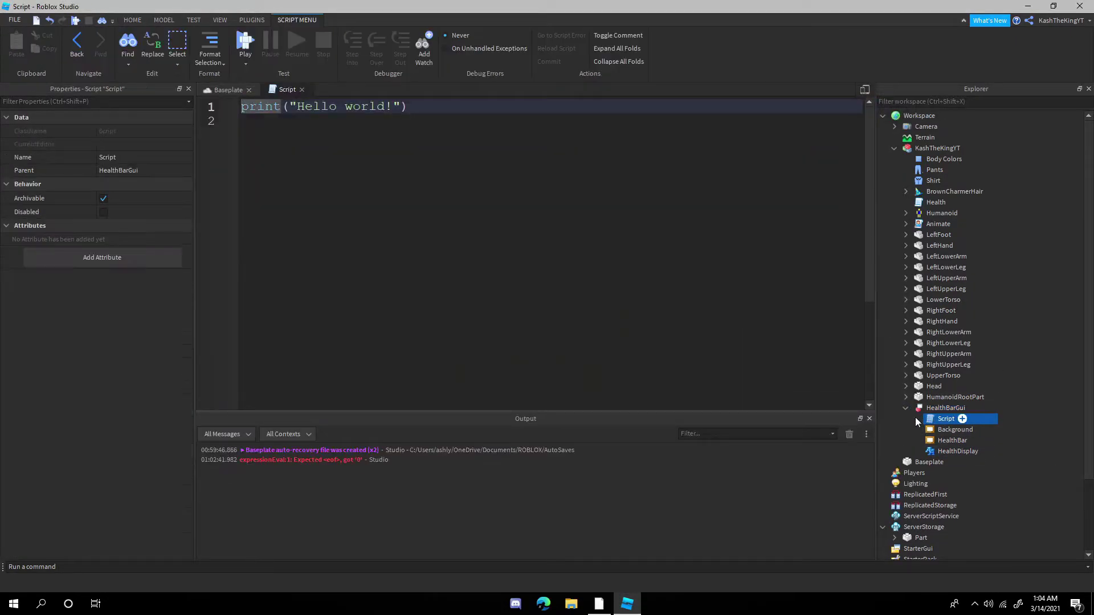
pyautogui.click(927, 419)
pyautogui.moveTo(930, 422)
pyautogui.mouseDown()
pyautogui.moveTo(940, 149)
pyautogui.moveTo(950, 396)
pyautogui.moveTo(940, 418)
pyautogui.mouseUp()
pyautogui.click(938, 419)
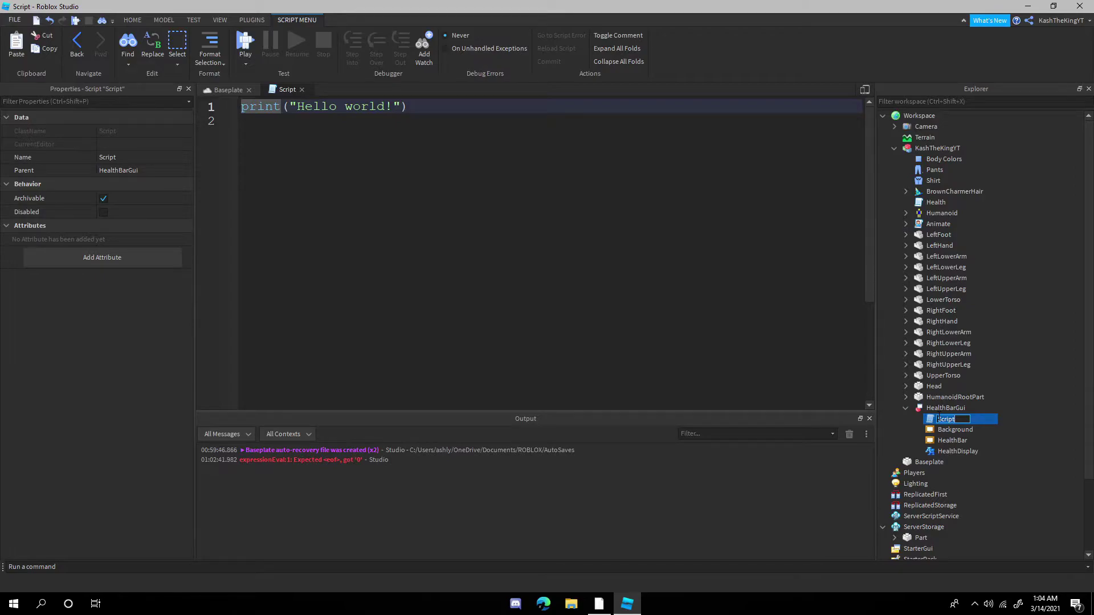
pyautogui.write('Manage')
pyautogui.press('Return')
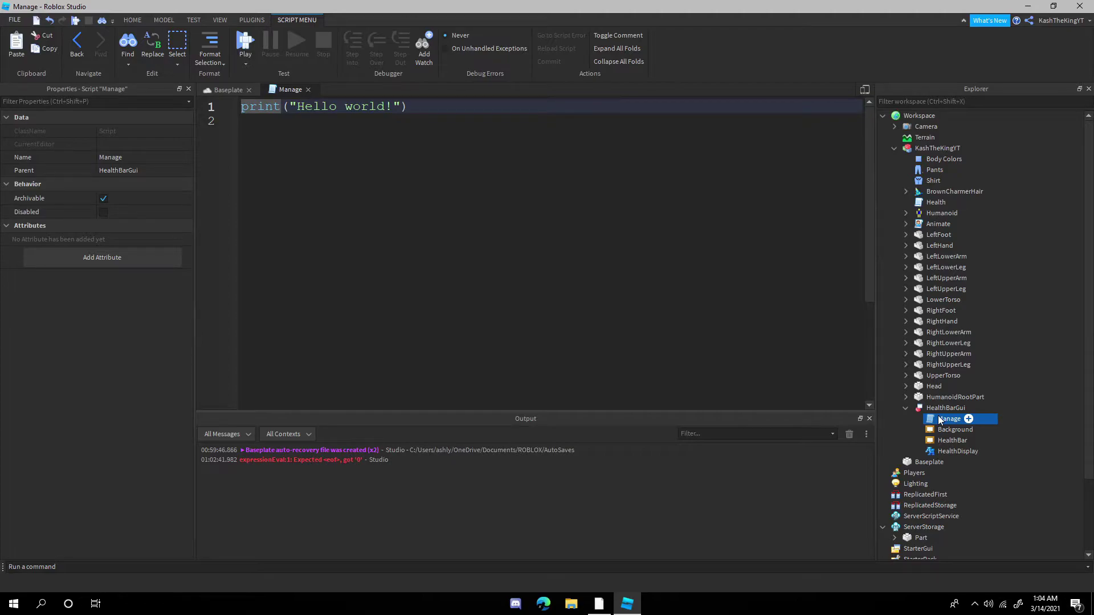
# - Clear the default code from the Manage script
pyautogui.click(444, 118)
pyautogui.hotkey('ctrl', 'a')
pyautogui.press('BackSpace')
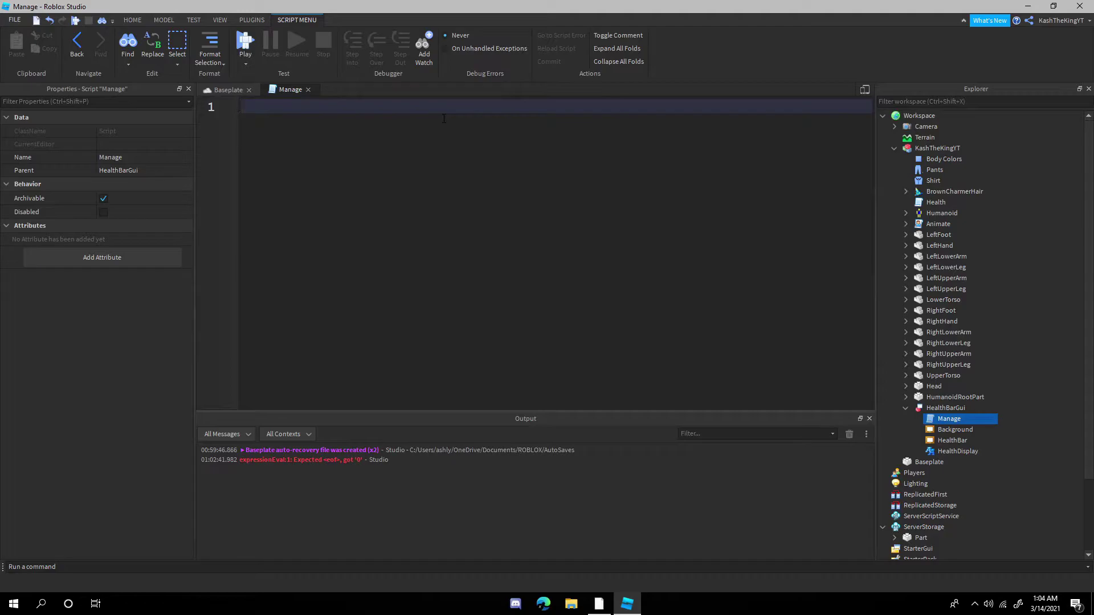
pyautogui.write('char =')
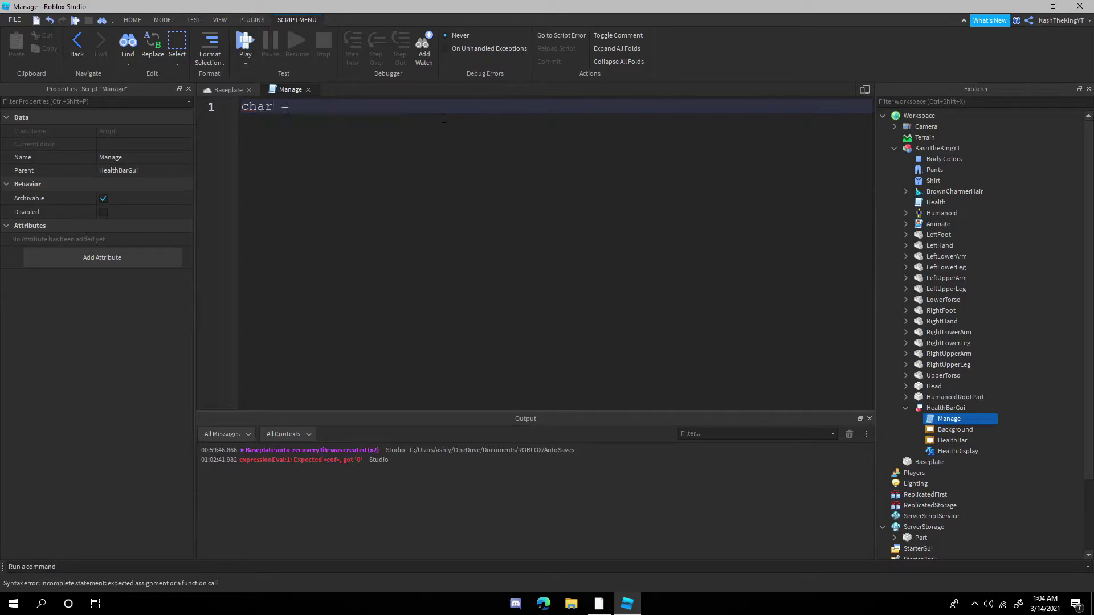
pyautogui.hotkey('ctrl', 'a')
pyautogui.press('BackSpace')
# - Define the script variables gui = script.Parent and char = gui.Parent, followed by a blank line
pyautogui.write('gui')
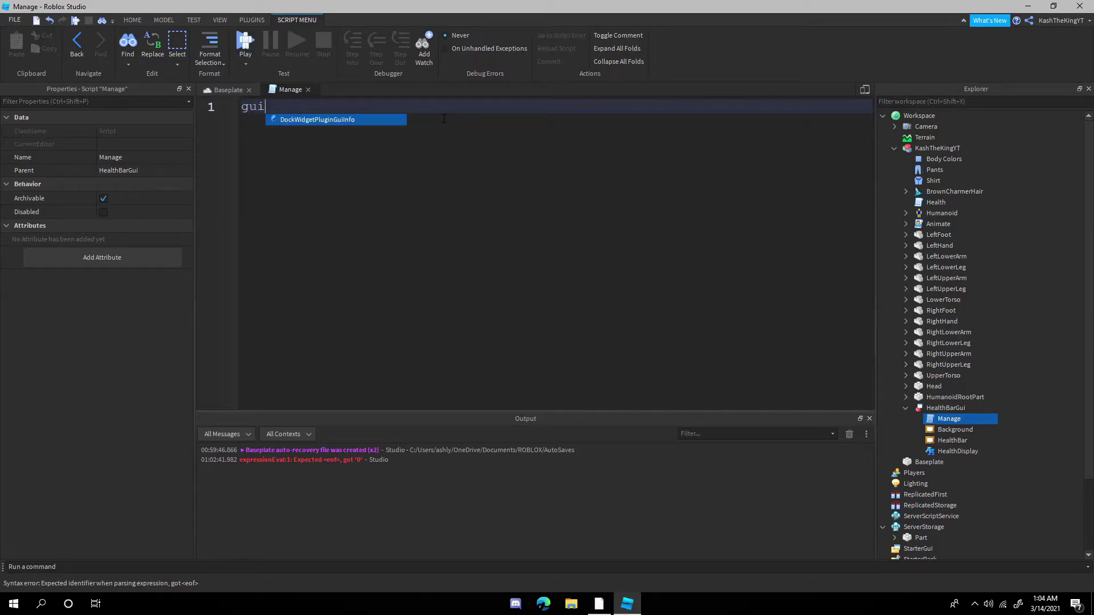
pyautogui.write(' = script.Parent')
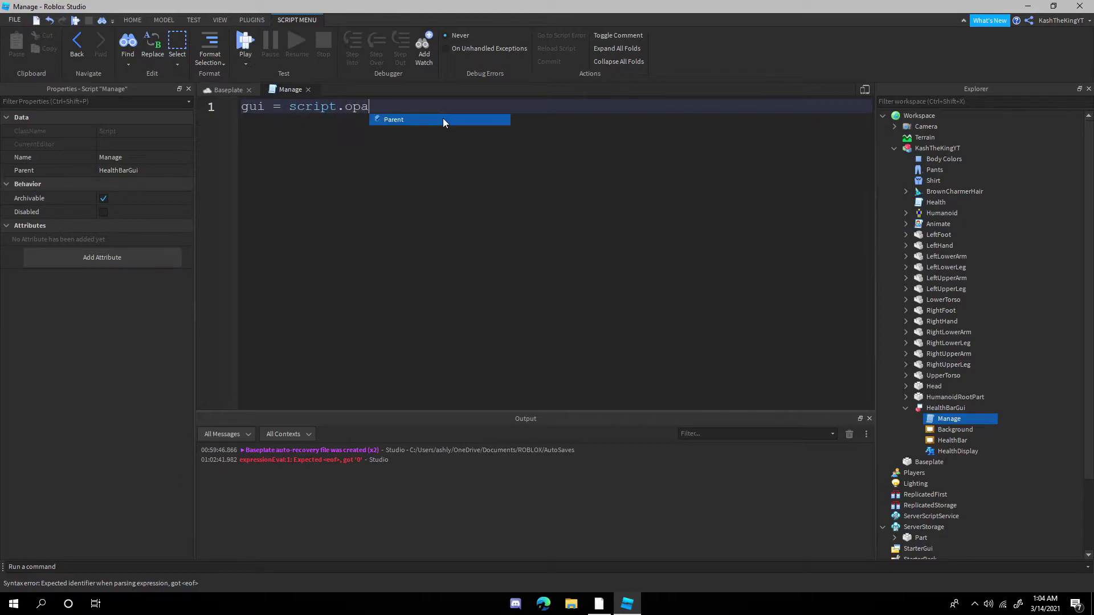
pyautogui.press('Return')
pyautogui.write('char = gui.P')
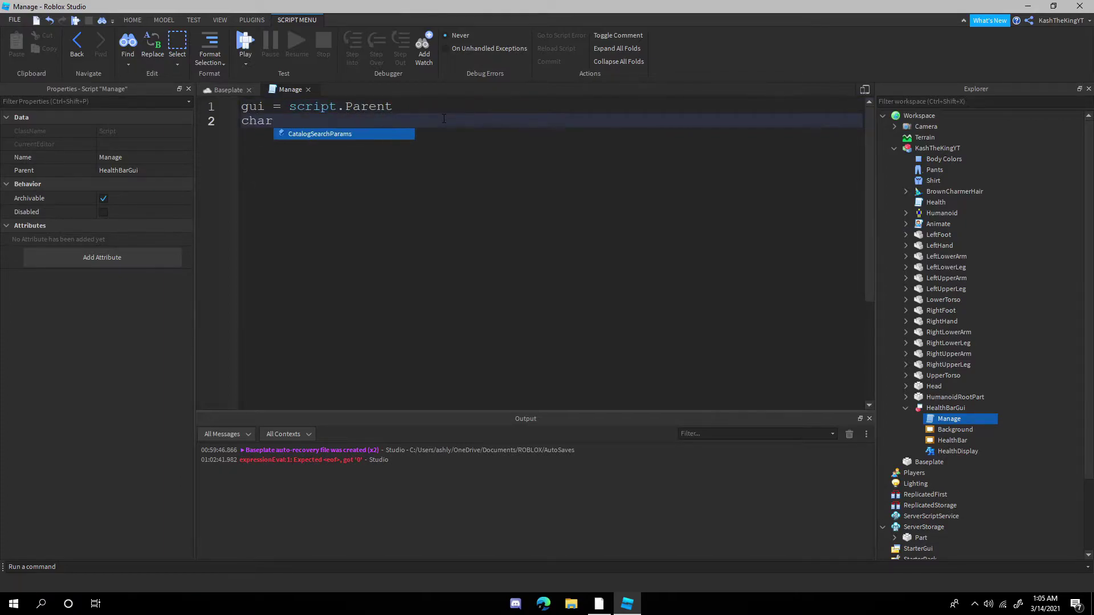
pyautogui.press('Tab')
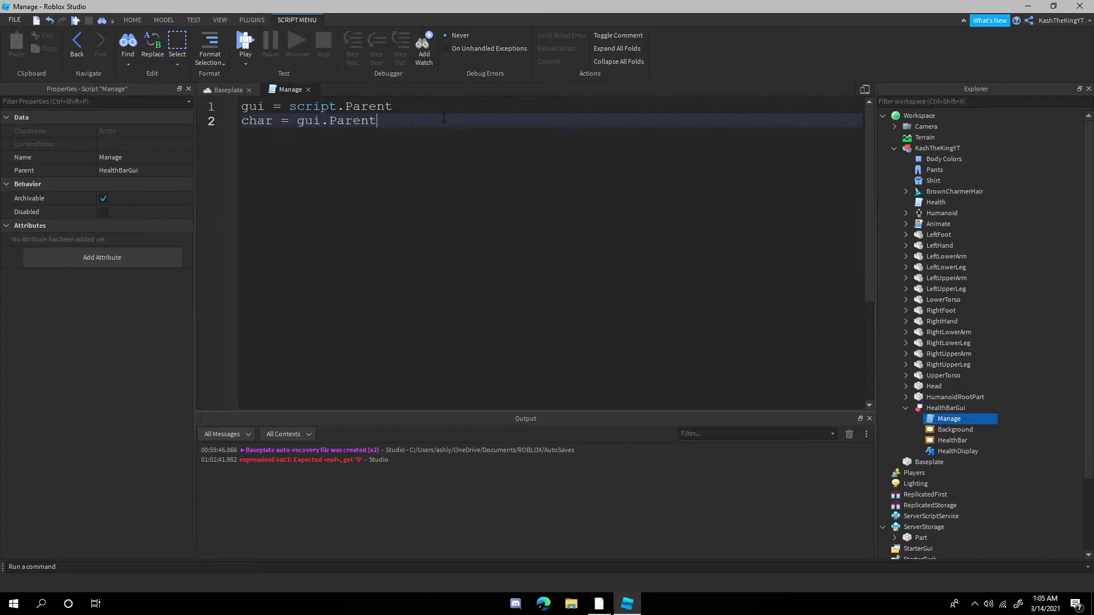
pyautogui.press('Return')
pyautogui.press('Return')
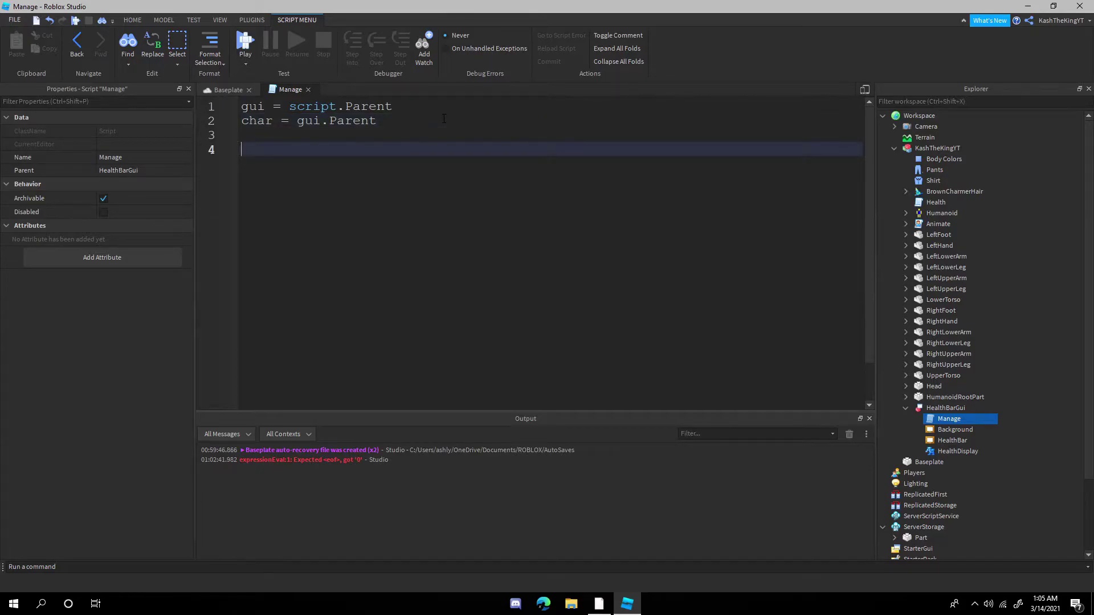
# - Define the variable humanoid = char:FindFirstChild("Humanoid") directly below the char line, followed by a blank line
pyautogui.press('BackSpace')
pyautogui.write('human')
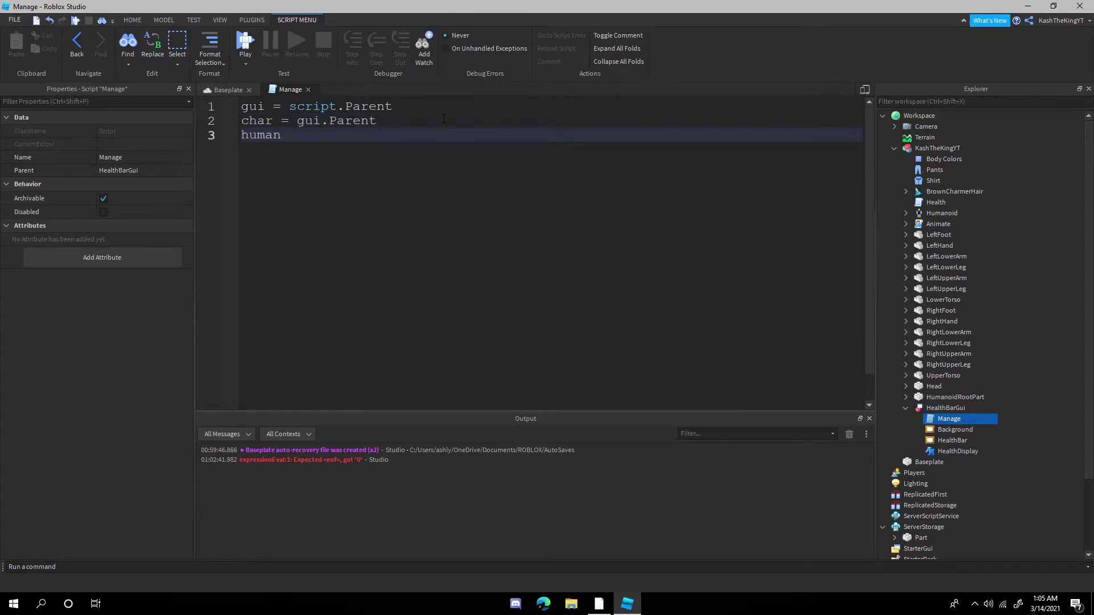
pyautogui.write('oid = char:FindFirstChi')
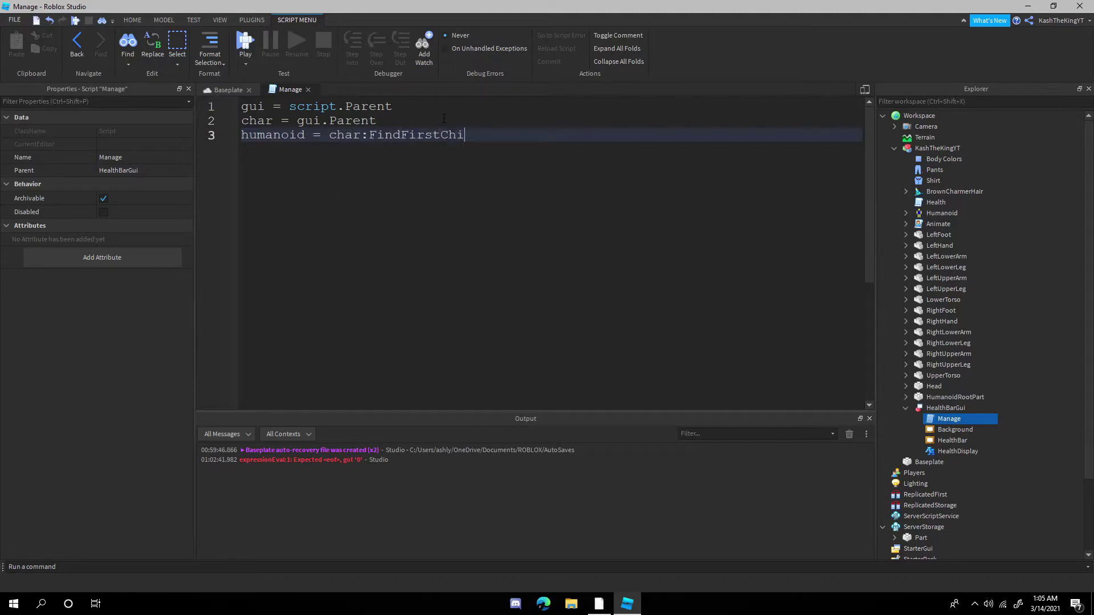
pyautogui.write('ld("Humanoid"')
pyautogui.press('Right')
pyautogui.press('Return')
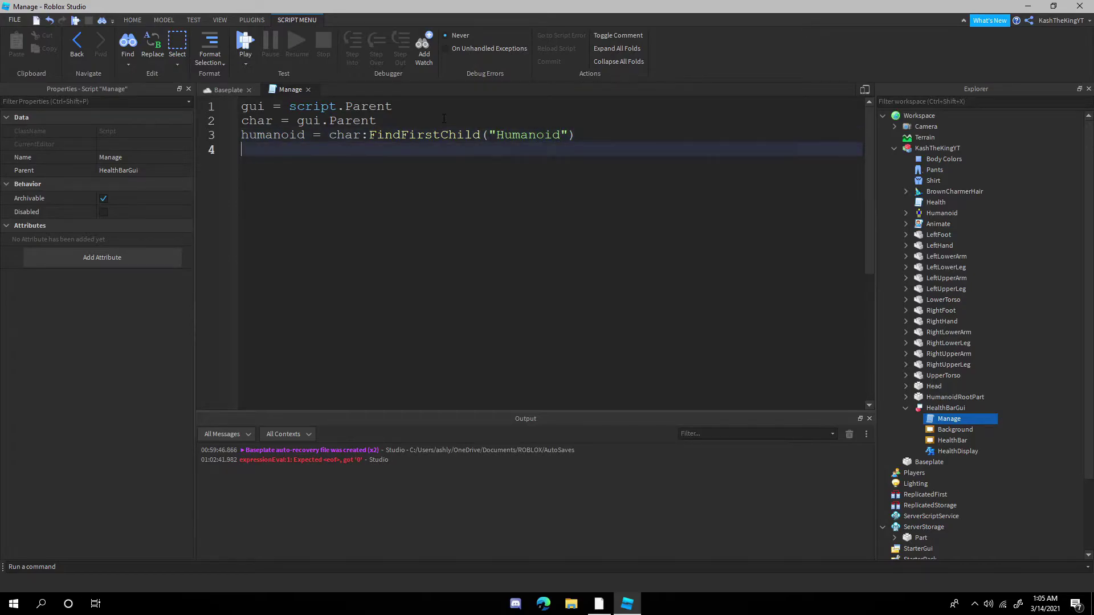
pyautogui.press('Return')
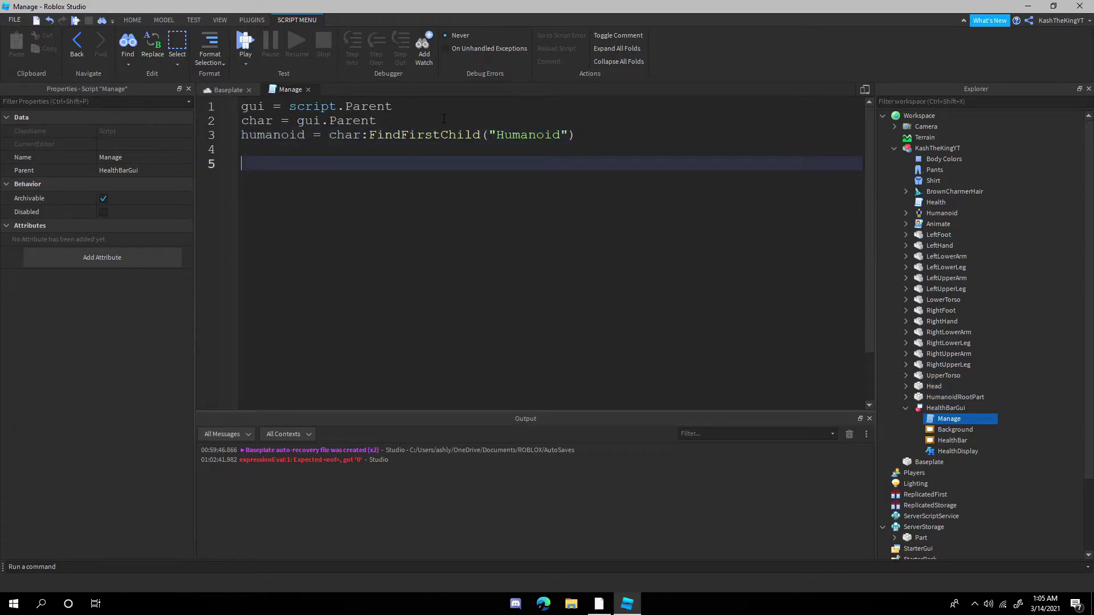
pyautogui.write('backgr')
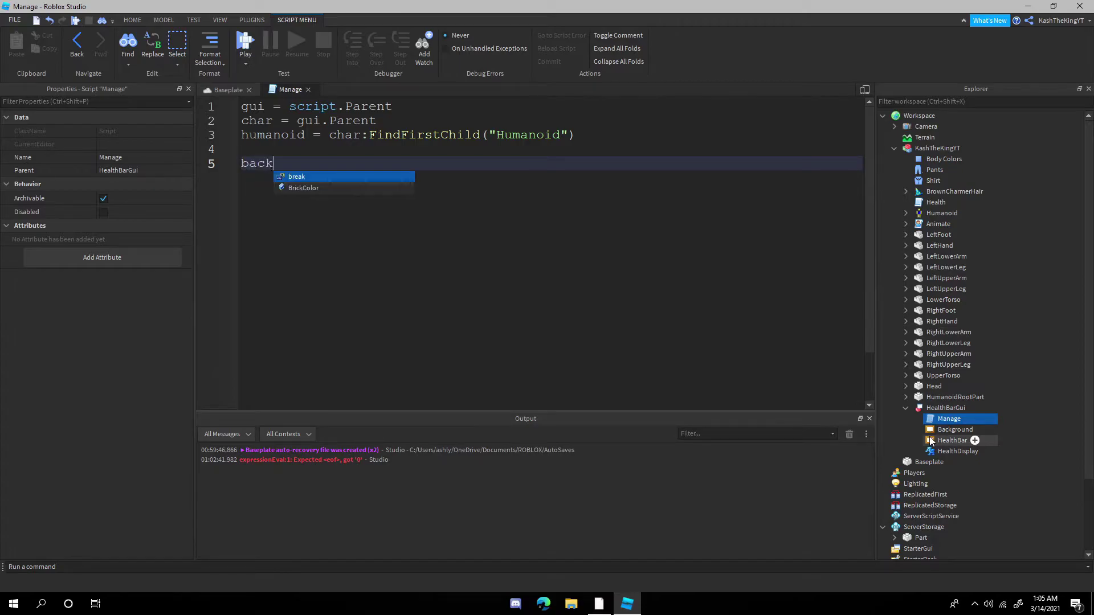
pyautogui.press('BackSpace')
pyautogui.press('BackSpace')
pyautogui.press('BackSpace')
pyautogui.press('BackSpace')
pyautogui.press('BackSpace')
pyautogui.press('BackSpace')
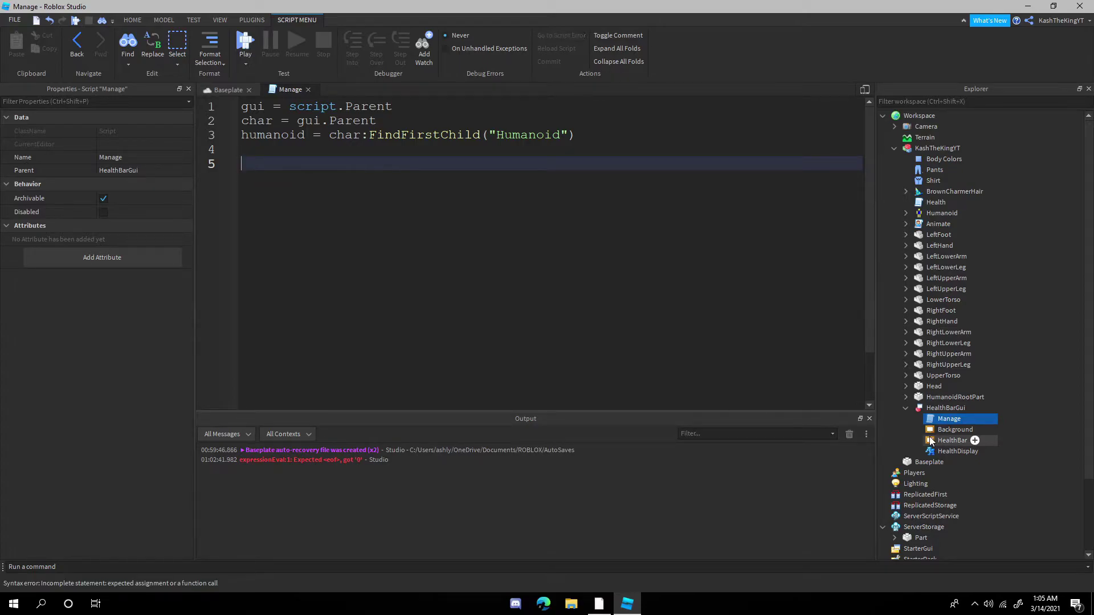
# - Define the variable healthbar = gui.HealthBar below the blank line
pyautogui.write('healthbar = g')
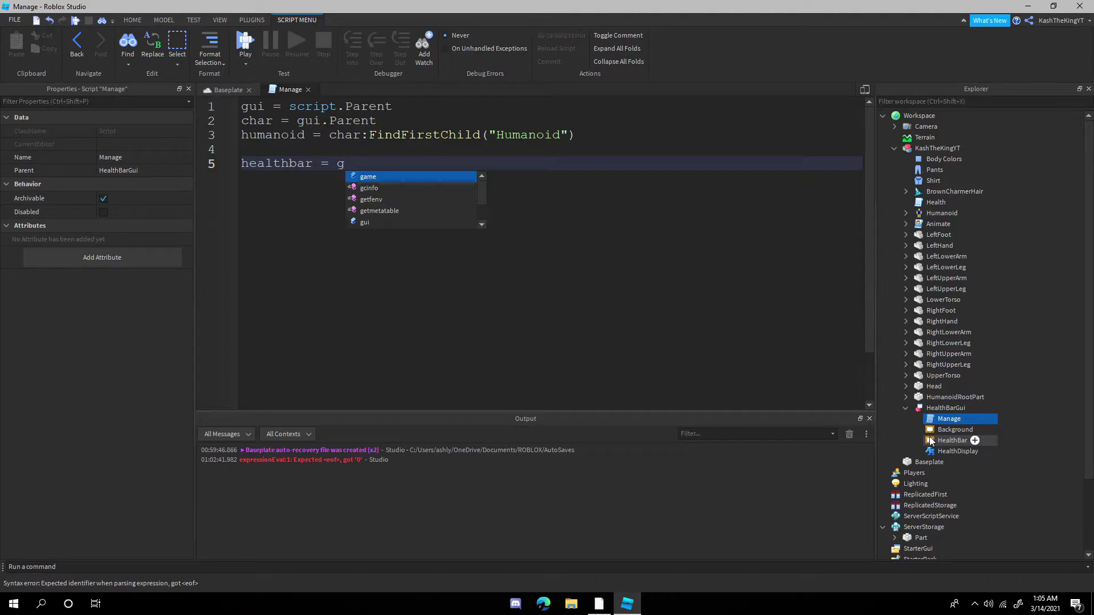
pyautogui.write('ui.HealthBar')
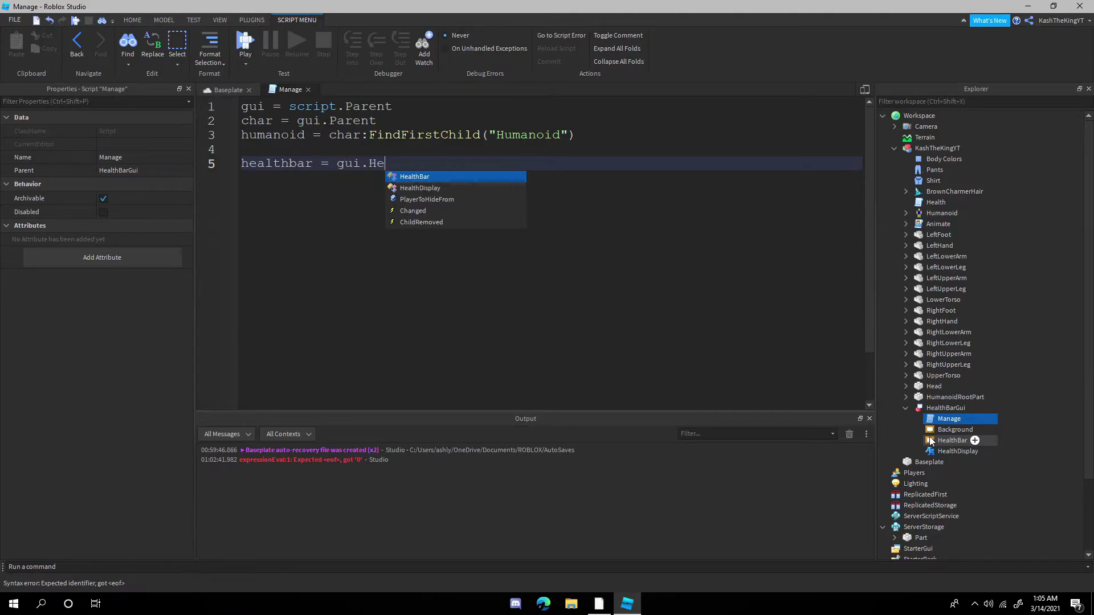
pyautogui.press('Return')
# - Define the variable healthDisplay = gui.HealthDisplay on the following line
pyautogui.write('h')
pyautogui.press('BackSpace')
pyautogui.write('d')
pyautogui.press('BackSpace')
pyautogui.write('healt')
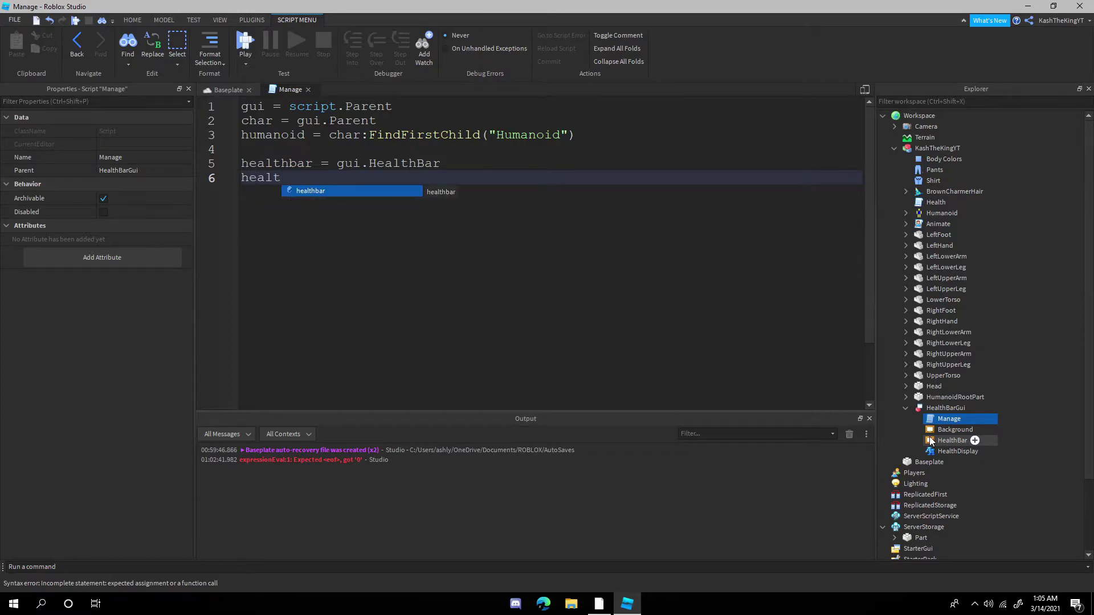
pyautogui.write('hDisplay = gui.hea')
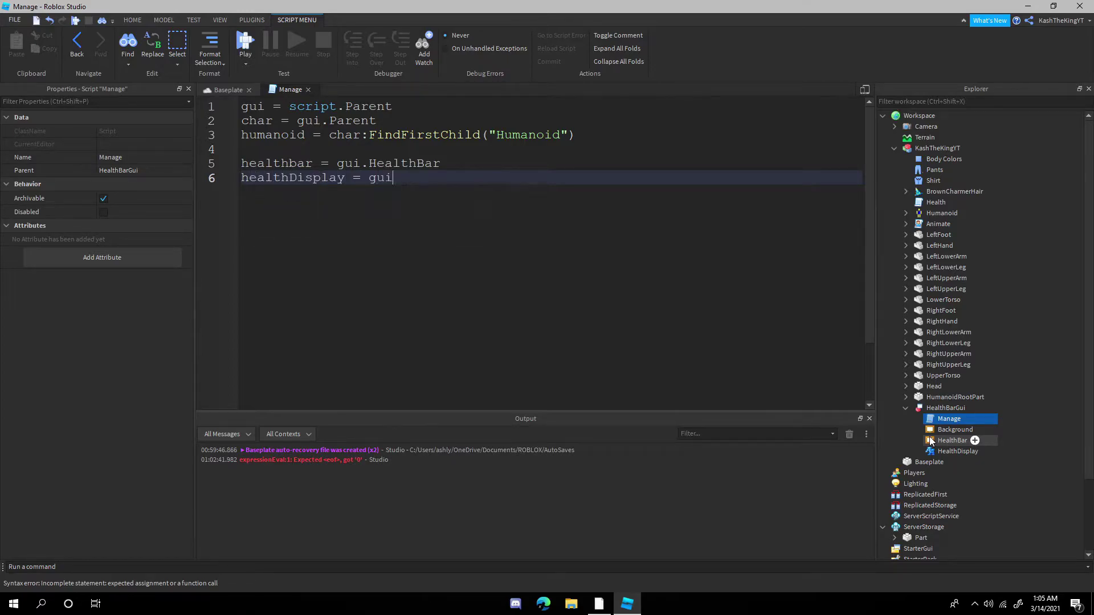
pyautogui.press('Down')
pyautogui.press('Tab')
# - Capitalise the B in the healthbar variable name so that it reads healthBar
pyautogui.moveTo(290, 163); pyautogui.dragTo(298, 163)
pyautogui.write('B')
pyautogui.click(555, 179)
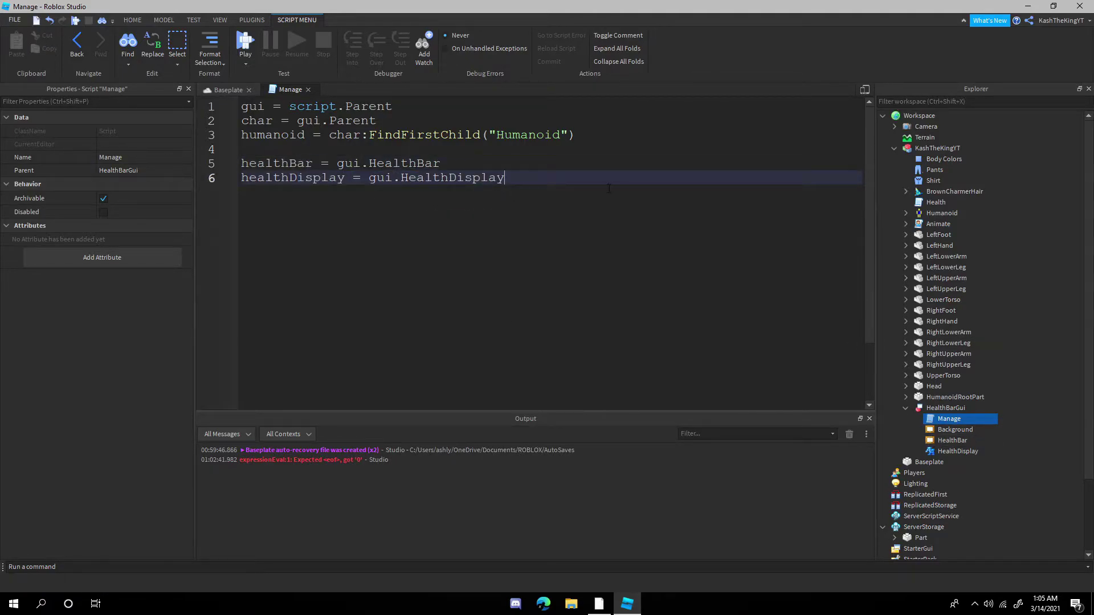
# - Add an empty function updateDisplay() below the variables, separated by a blank line
pyautogui.press('Return')
pyautogui.press('Return')
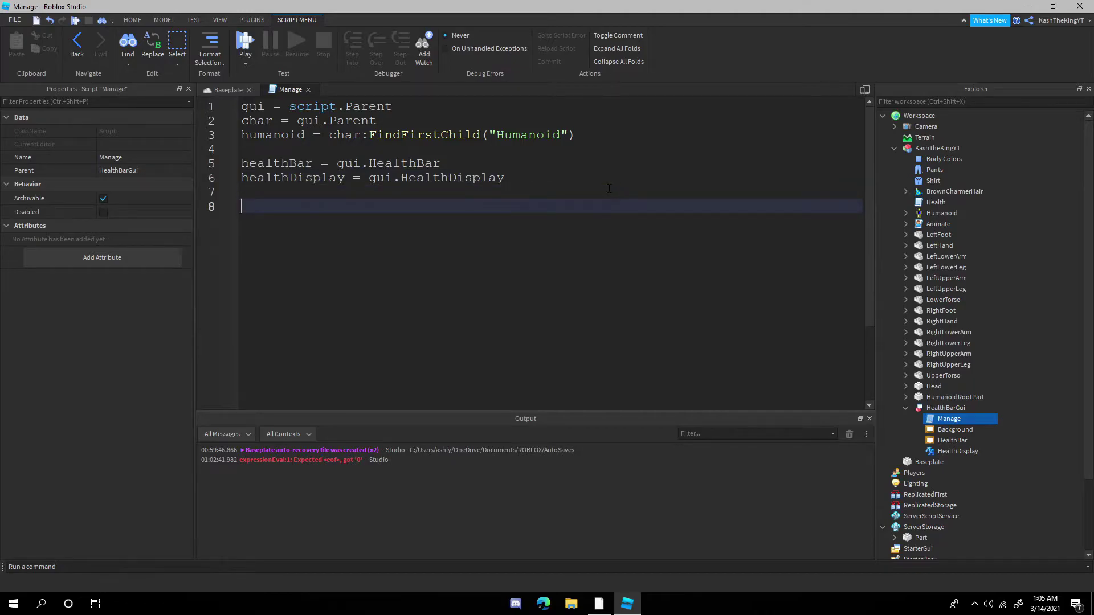
pyautogui.write('function updateDisplay()')
pyautogui.press('Return')
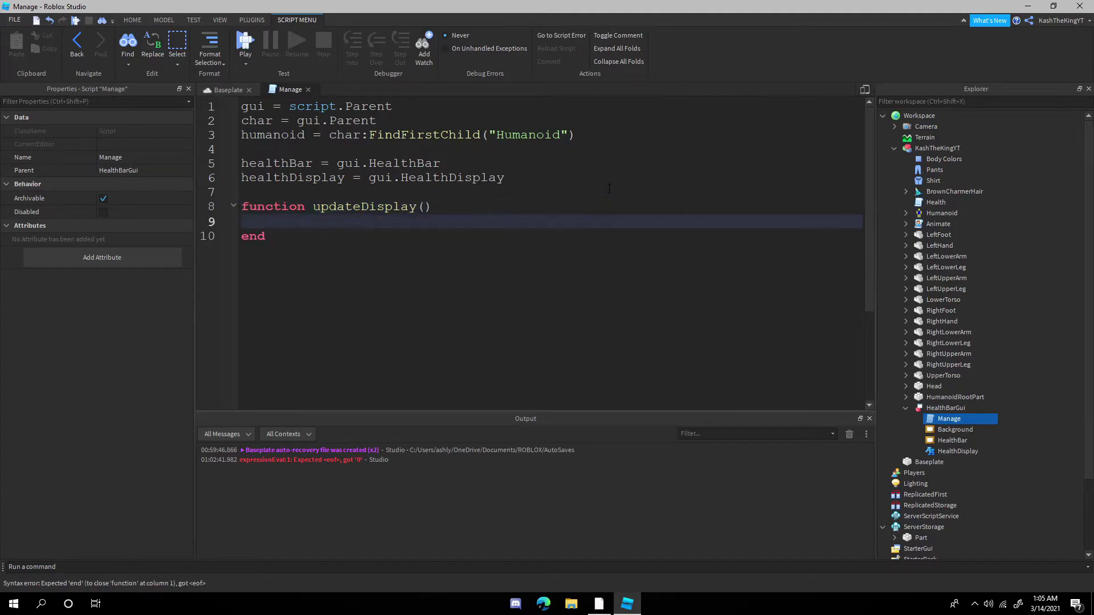
# - Write the statement healthDisplay.Text = humanoid.Health.."/" inside updateDisplay()
pyautogui.write('hu')
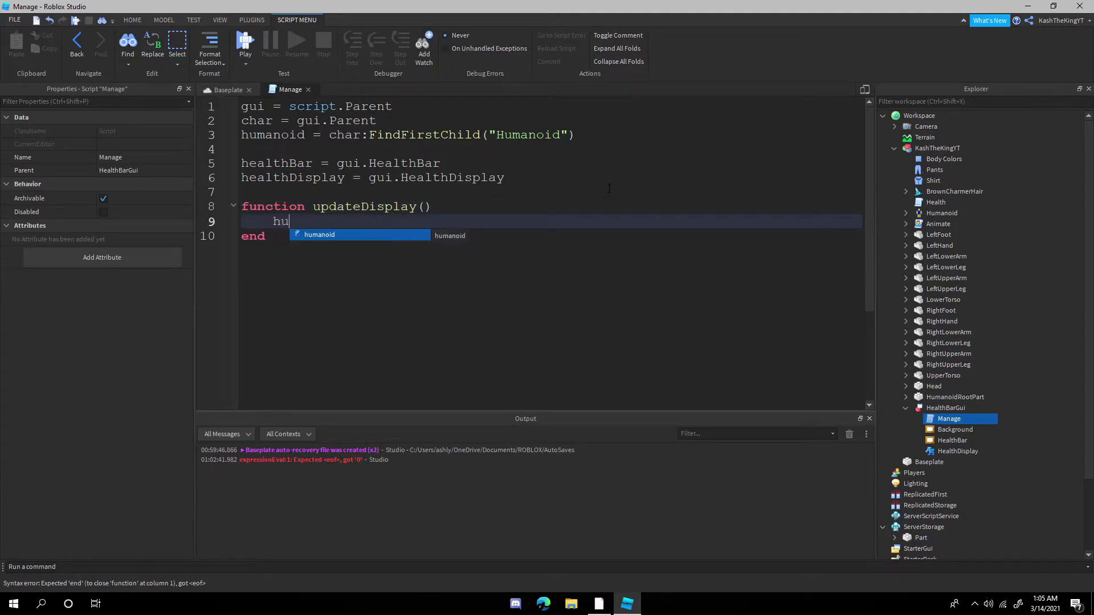
pyautogui.press('BackSpace')
pyautogui.press('BackSpace')
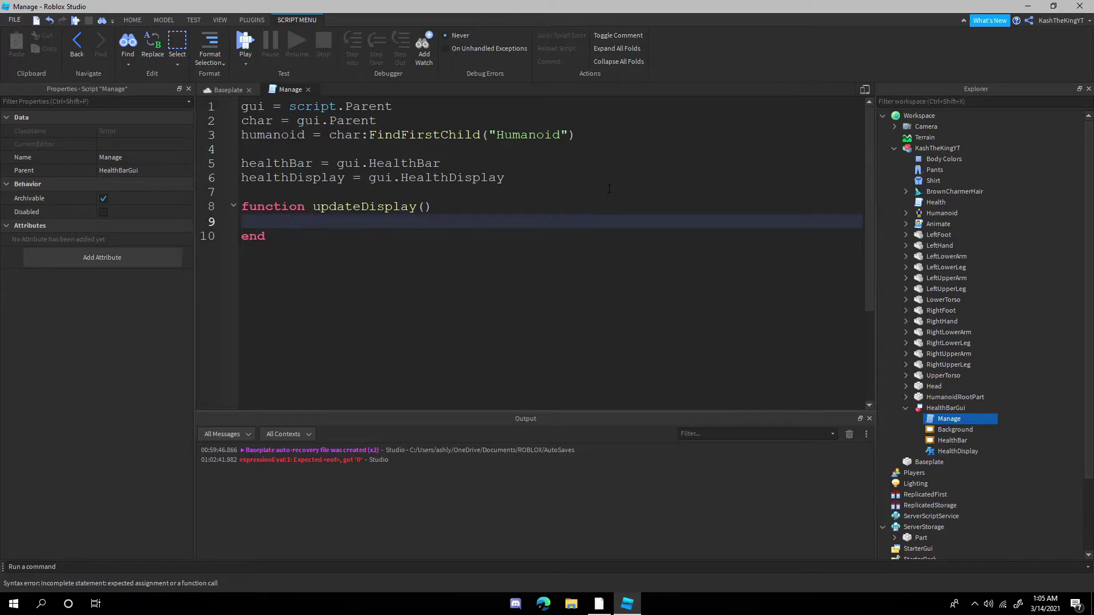
pyautogui.write('hea')
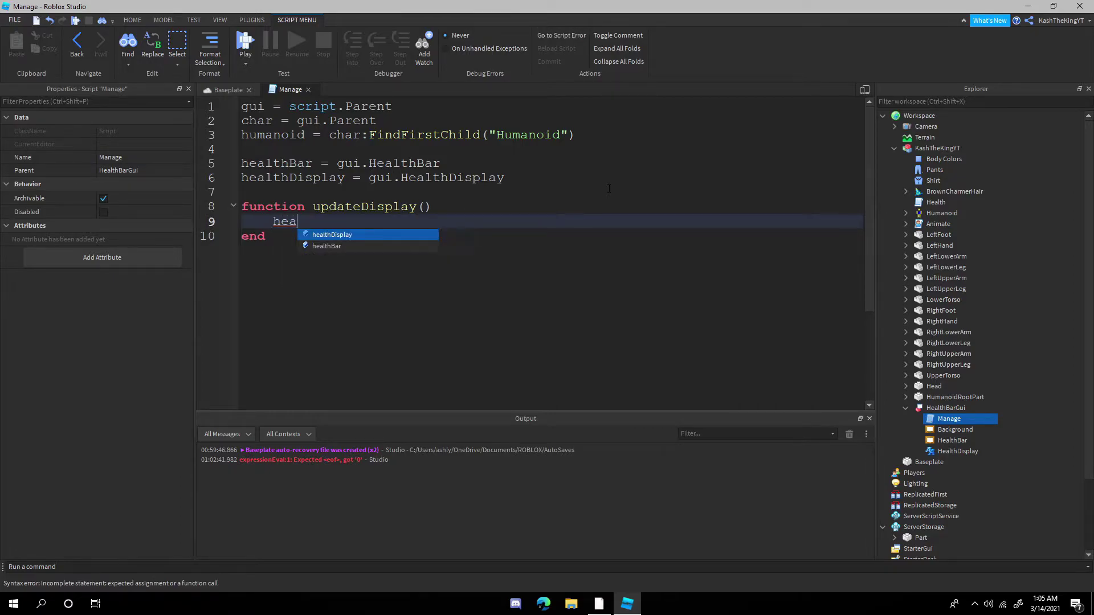
pyautogui.press('Tab')
pyautogui.write('.')
pyautogui.press('BackSpace')
pyautogui.press('BackSpace')
pyautogui.press('BackSpace')
pyautogui.write('D')
pyautogui.press('Tab')
pyautogui.write('.Text = hu')
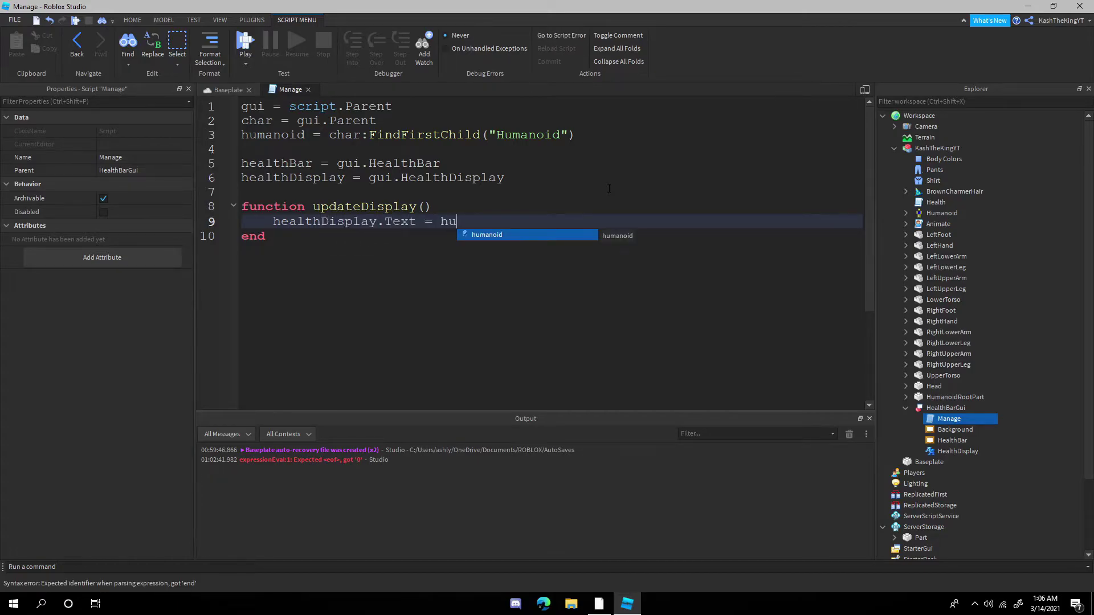
pyautogui.write('manoid.Heal')
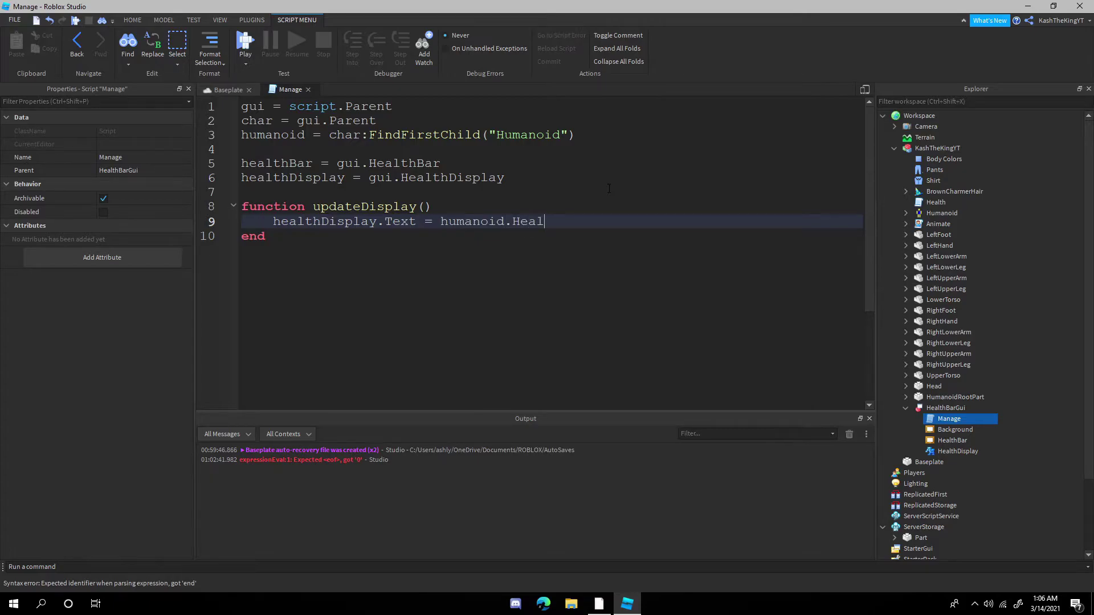
pyautogui.write('th..')
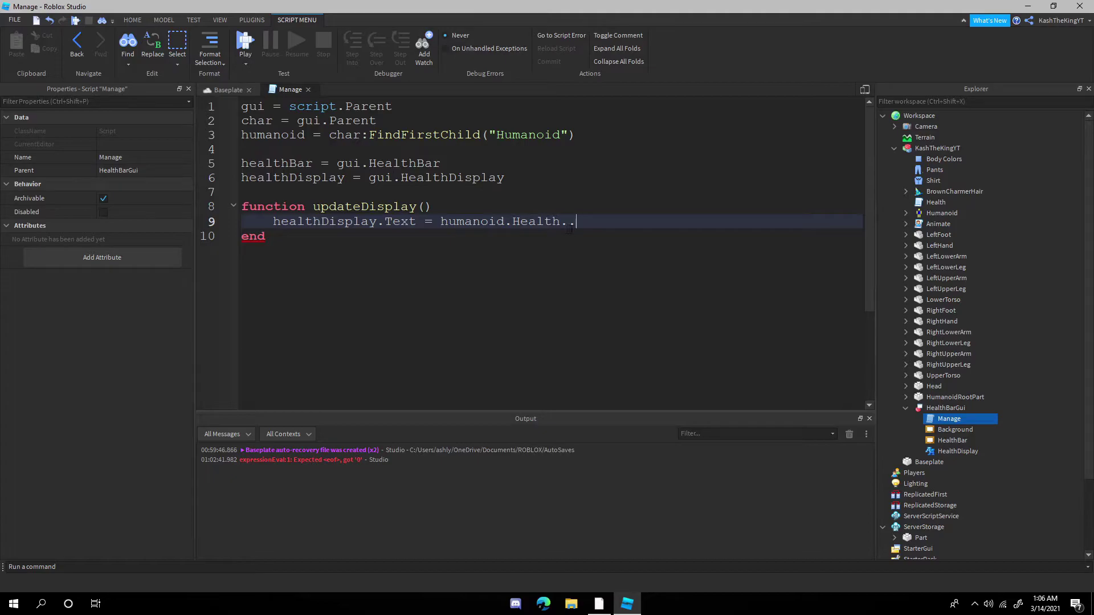
pyautogui.write('"/')
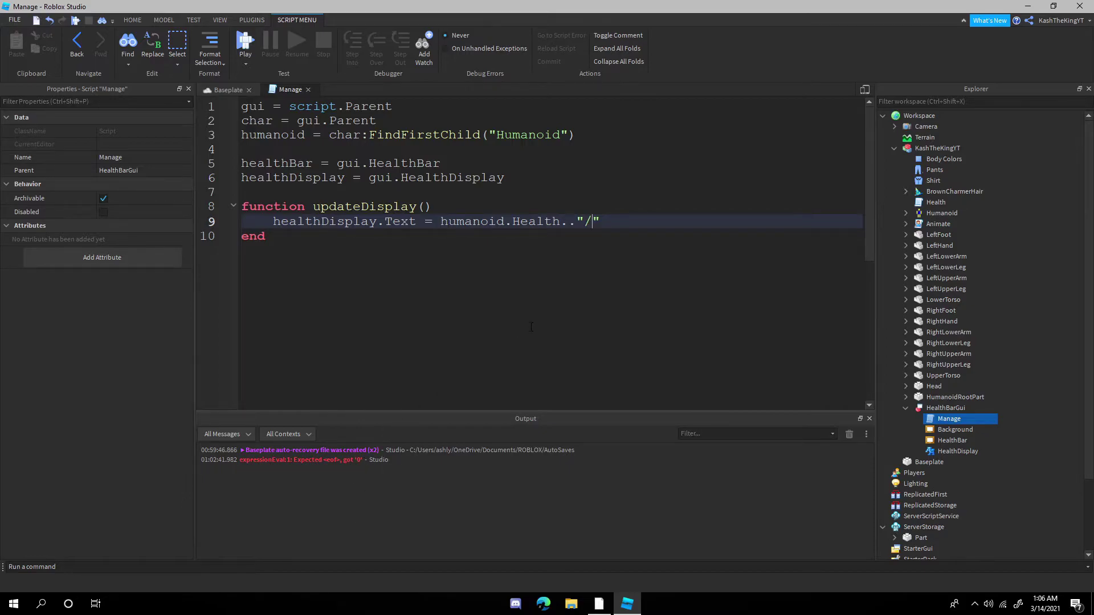
# - Try to run the test command print(3.."hi"..5), first without and then with the closing parenthesis
pyautogui.click(143, 566)
pyautogui.write('print()')
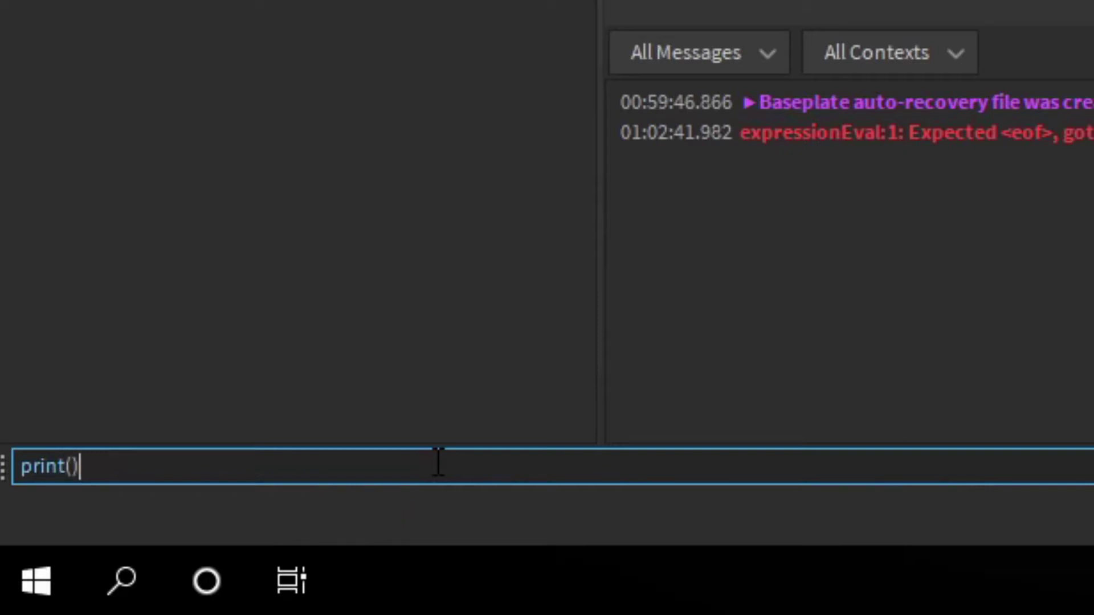
pyautogui.press('BackSpace')
pyautogui.write('3.."')
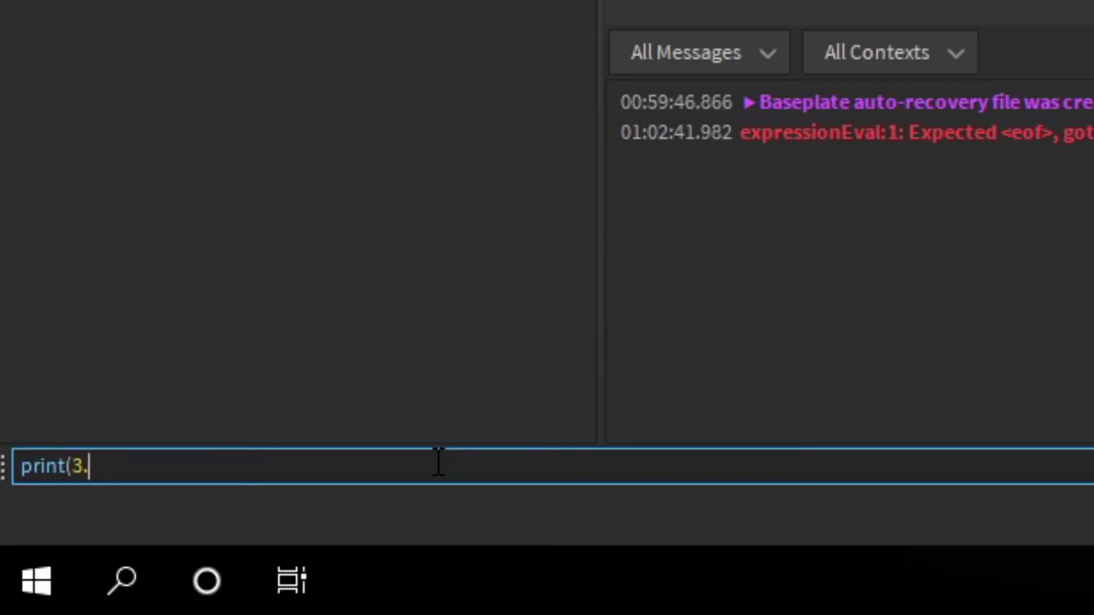
pyautogui.write('hi".."5')
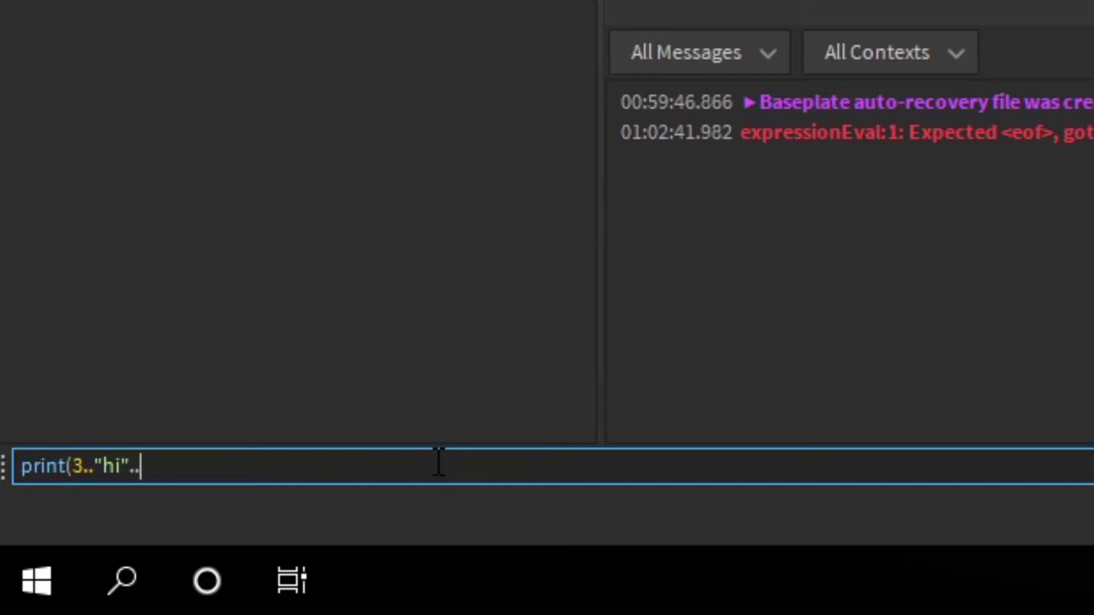
pyautogui.press('BackSpace')
pyautogui.press('BackSpace')
pyautogui.write('5')
pyautogui.press('BackSpace')
pyautogui.write('5')
pyautogui.press('Return')
pyautogui.click(439, 463)
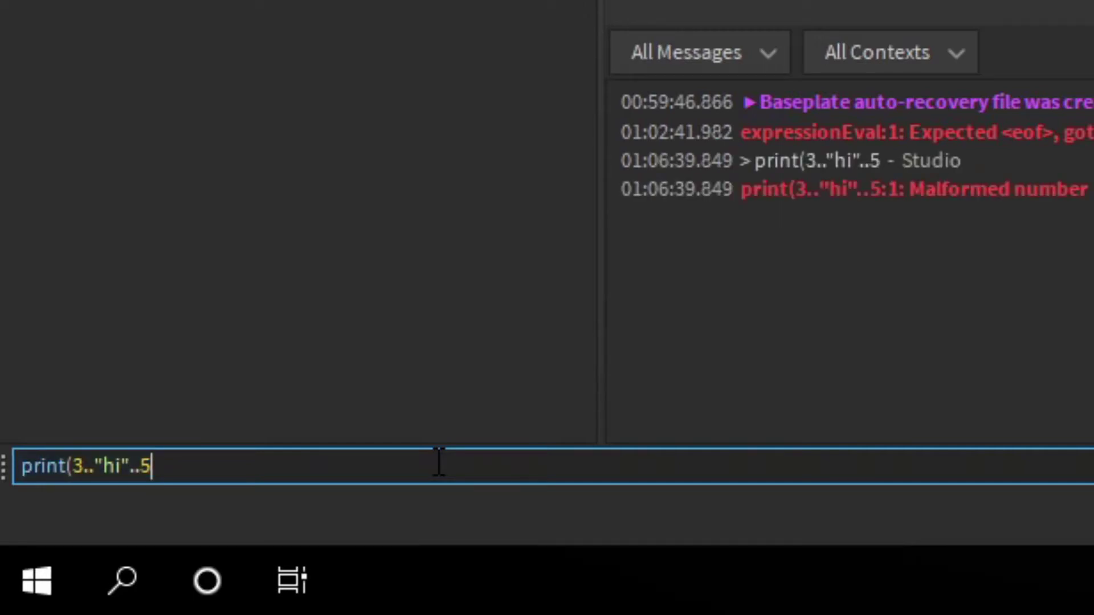
pyautogui.write(')')
pyautogui.press('Return')
# - Insert a space after the 3 in the test command and try to run print(3 .."hi"..5 without the closing parenthesis
pyautogui.click(439, 462)
pyautogui.press('BackSpace')
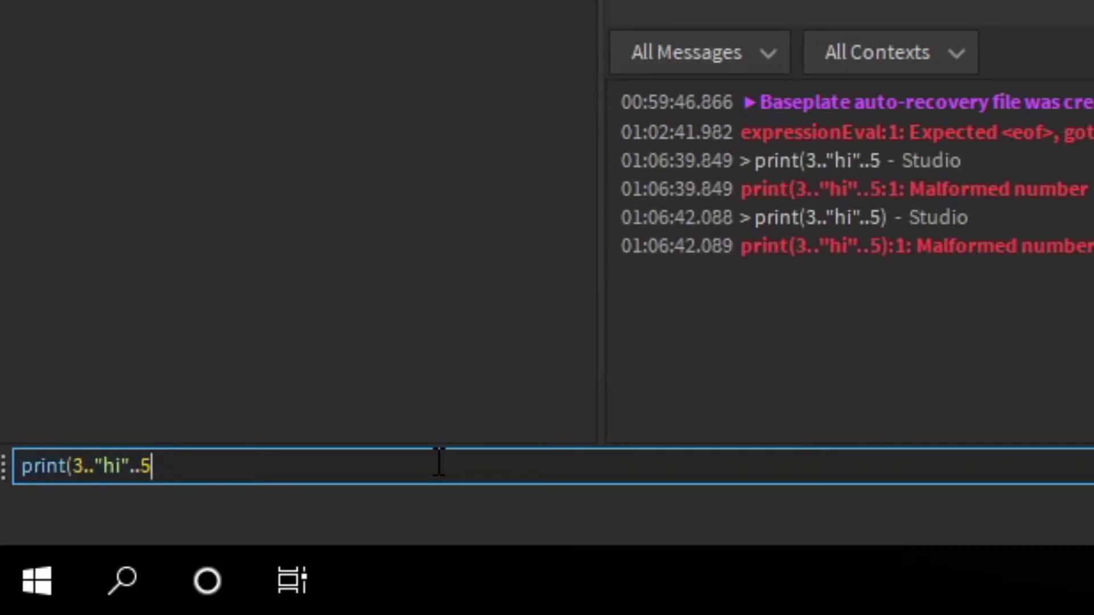
pyautogui.press('Left')
pyautogui.press('Left')
pyautogui.press('Left')
pyautogui.press('Left')
pyautogui.press('Left')
pyautogui.press('Left')
pyautogui.press('Left')
pyautogui.press('Left')
pyautogui.press('Left')
pyautogui.press('Right')
pyautogui.press('Right')
pyautogui.press('Right')
pyautogui.press('Right')
pyautogui.press('Right')
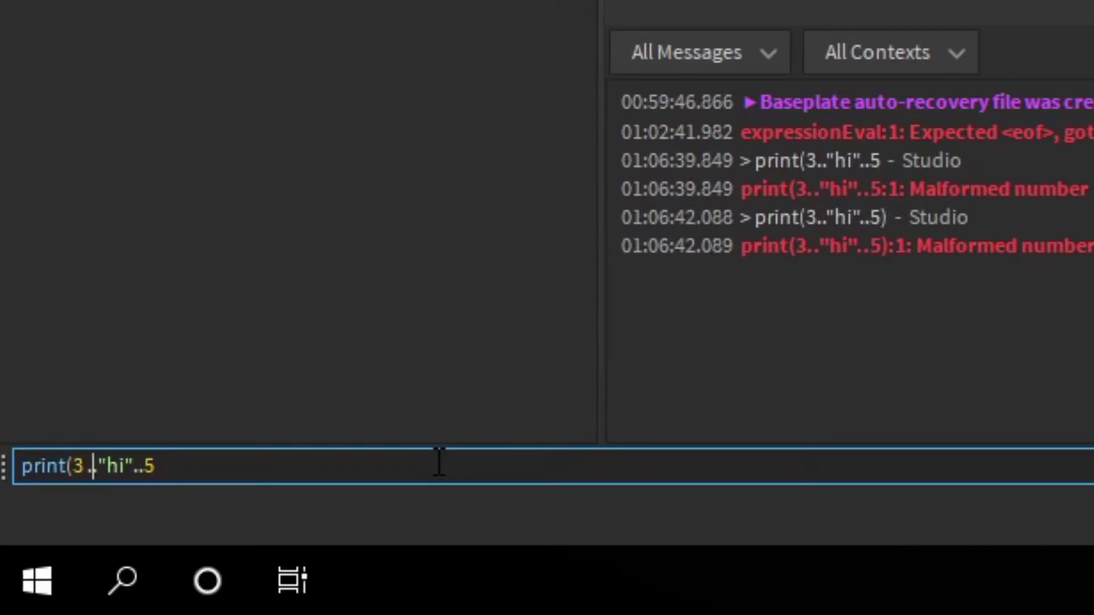
pyautogui.press('Right')
pyautogui.press('Right')
pyautogui.press('Right')
pyautogui.press('Right')
pyautogui.press('Return')
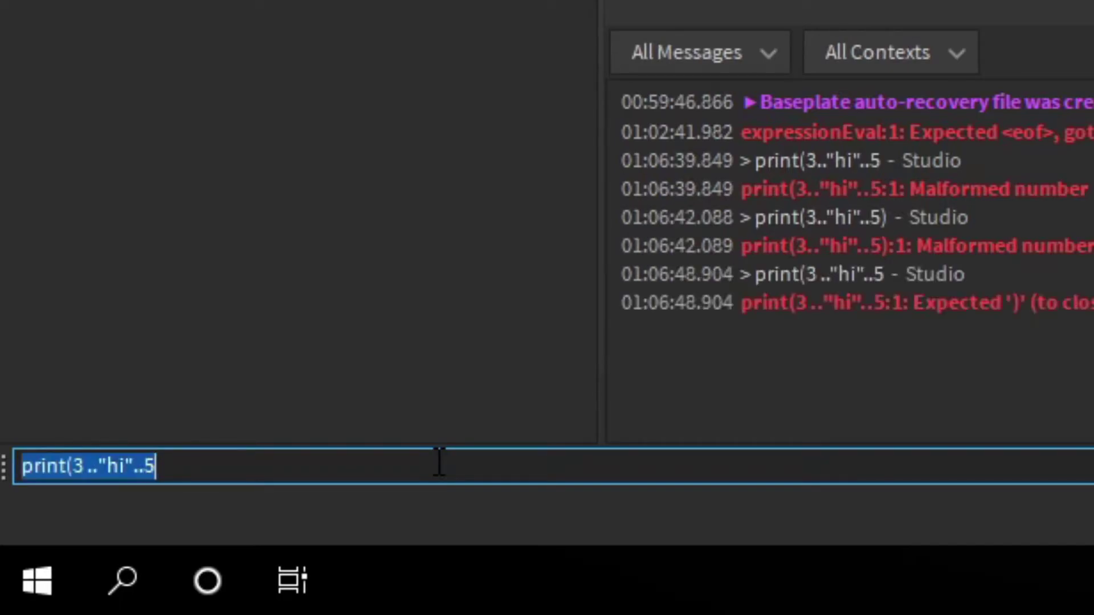
# - Add the missing closing parenthesis and run the command print(3 .."hi"..5)
pyautogui.press('Right')
pyautogui.press('Left')
pyautogui.press('Left')
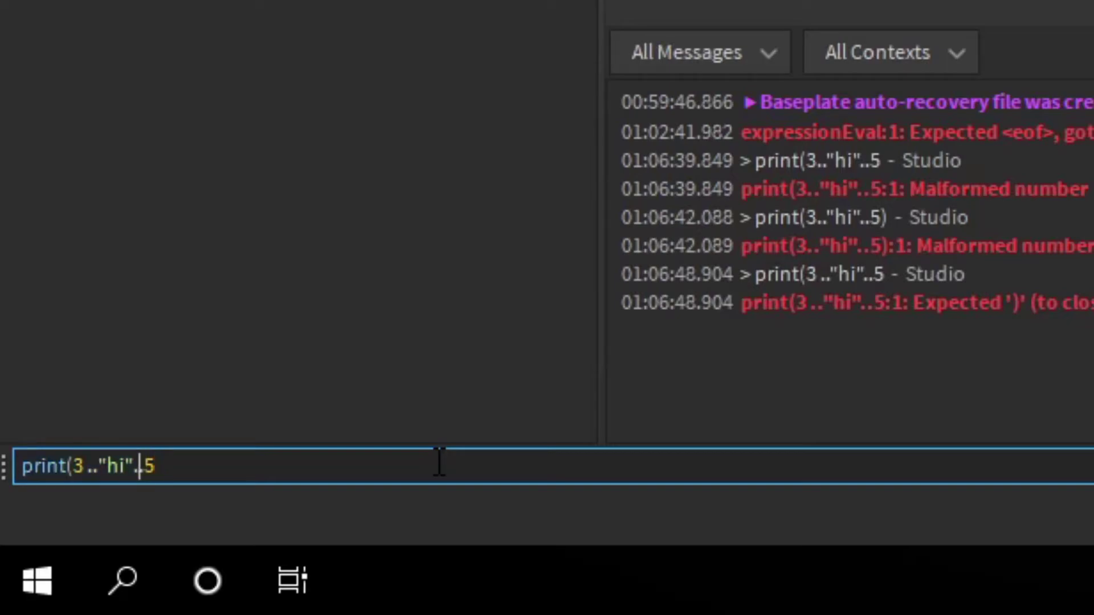
pyautogui.press('Right')
pyautogui.press('Right')
pyautogui.write(')')
pyautogui.press('Return')
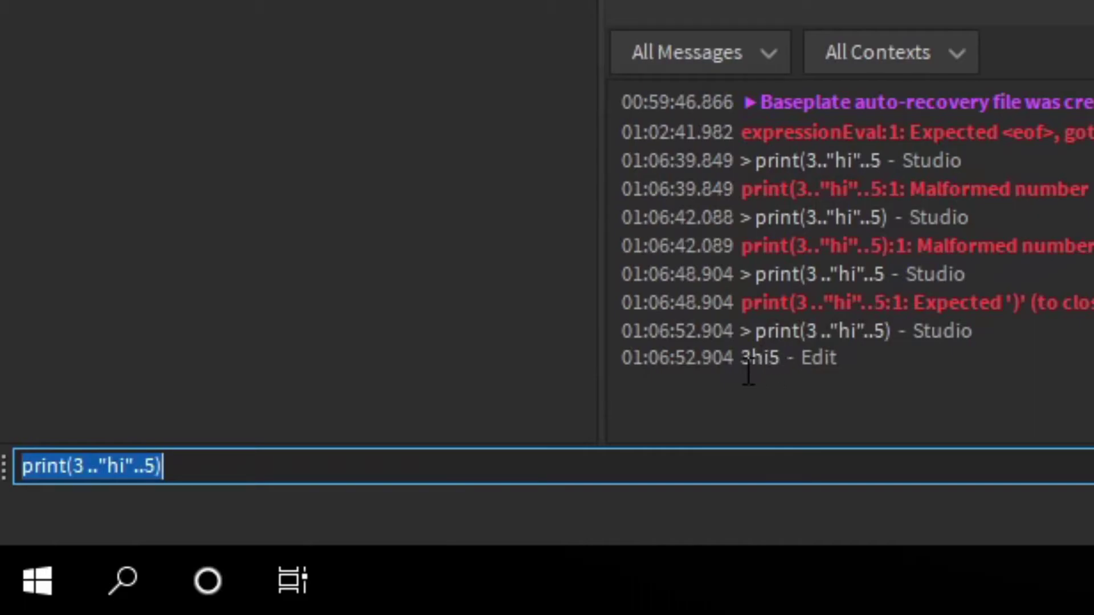
# - Delete the test command from the command line and clear all messages from the output log
pyautogui.moveTo(744, 371); pyautogui.dragTo(763, 370)
pyautogui.click(792, 375)
pyautogui.rightClick(706, 450)
pyautogui.rightClick(590, 471)
pyautogui.click(705, 456)
pyautogui.press('BackSpace')
pyautogui.click(790, 421)
pyautogui.click(744, 467)
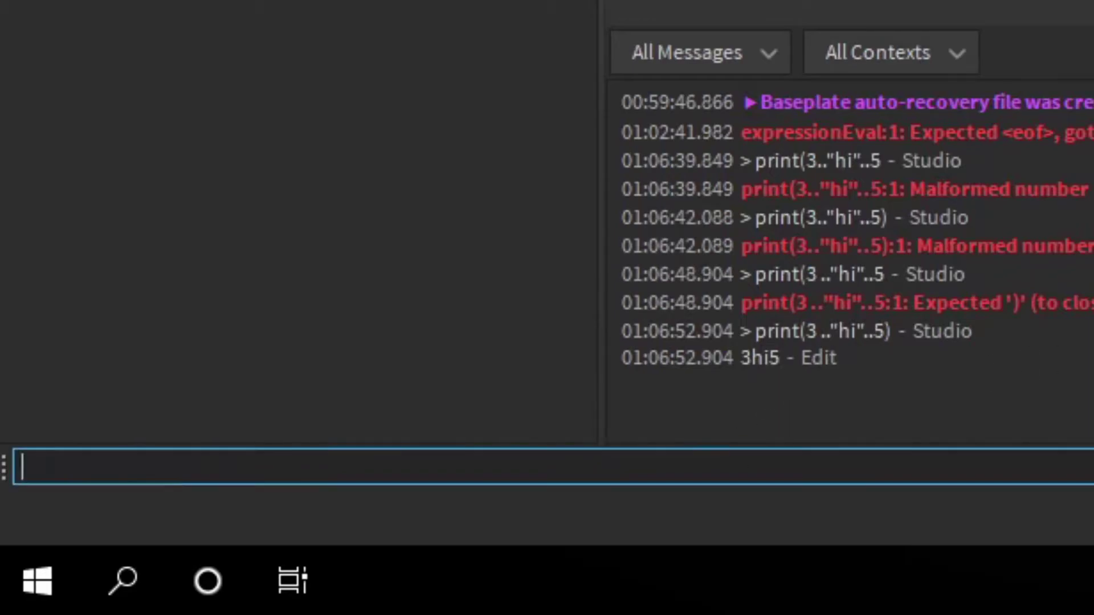
pyautogui.rightClick(399, 539)
pyautogui.click(426, 574)
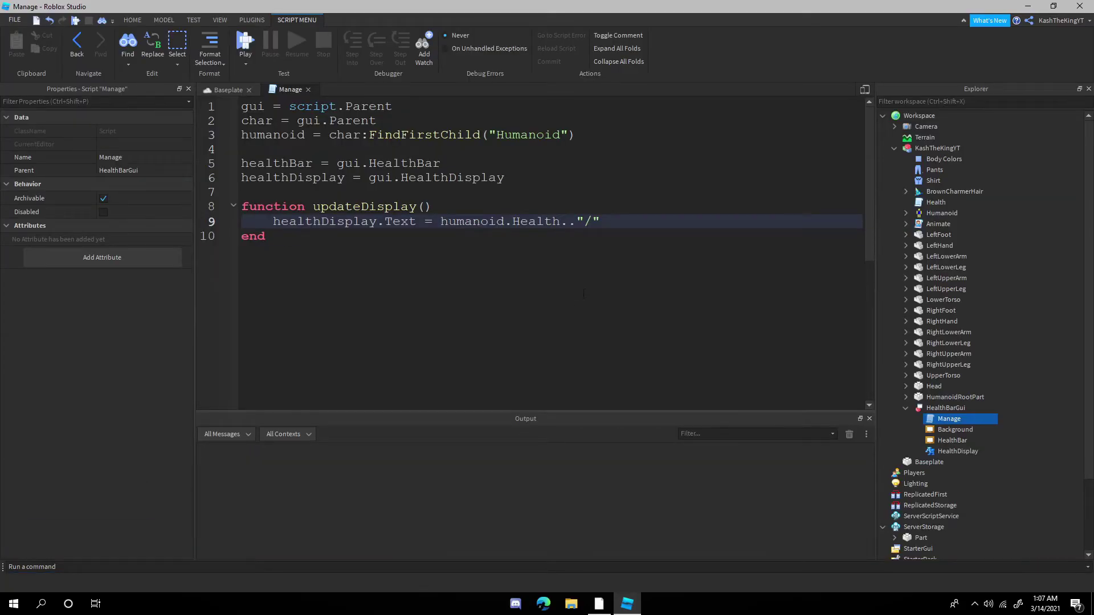
# - Append .. humanoid.MaxHealth to the healthDisplay.Text line and add a space after each concatenation operator
pyautogui.click(584, 293)
pyautogui.click(609, 218)
pyautogui.write('hu')
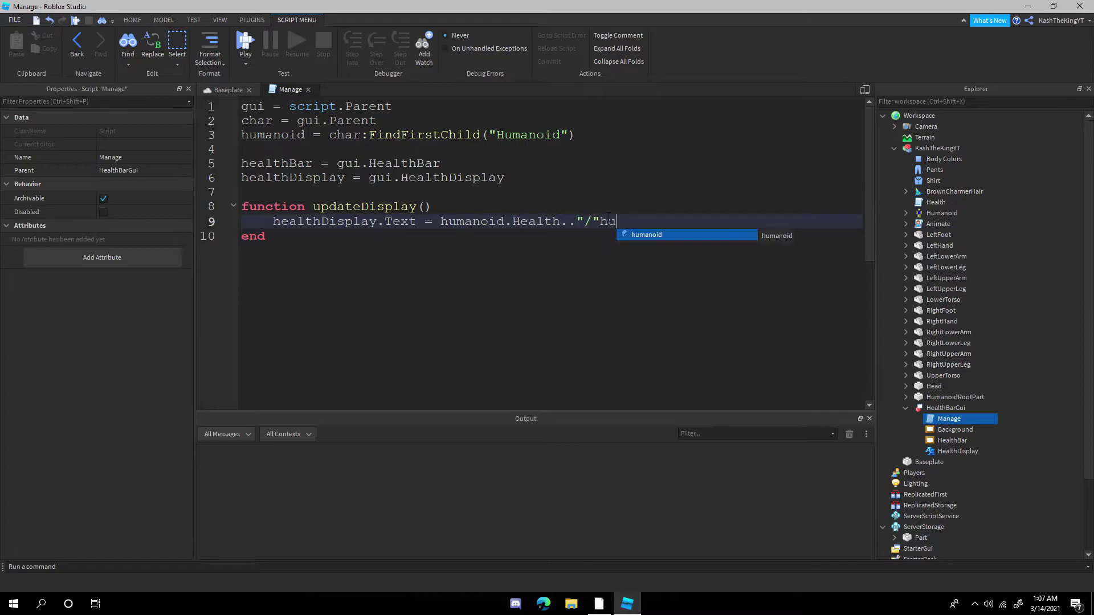
pyautogui.write('manoid.MaxHealth')
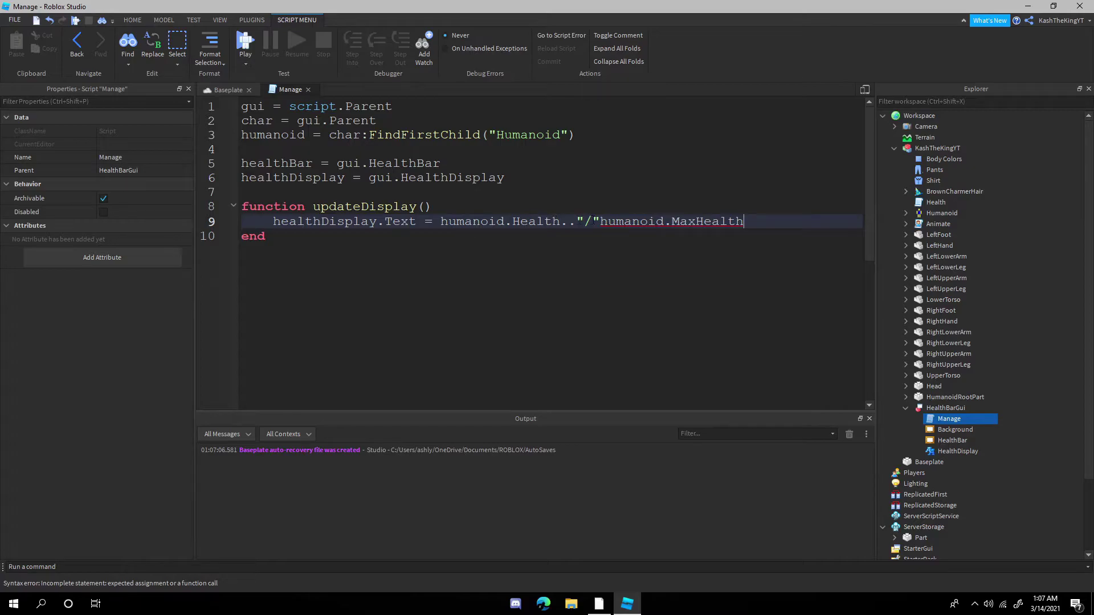
pyautogui.click(599, 221)
pyautogui.write('..')
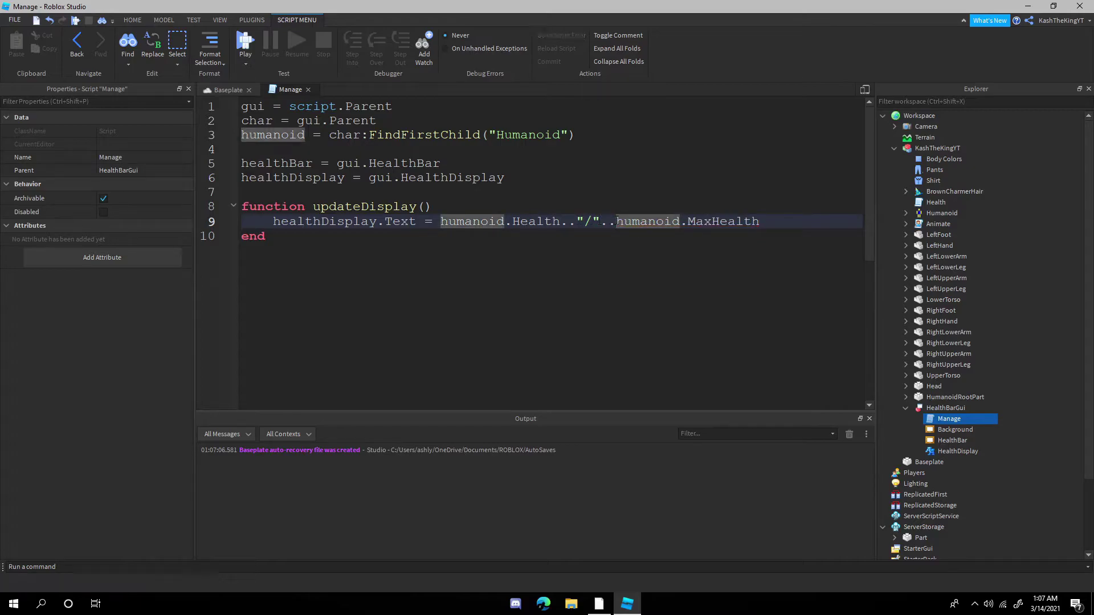
pyautogui.click(576, 221)
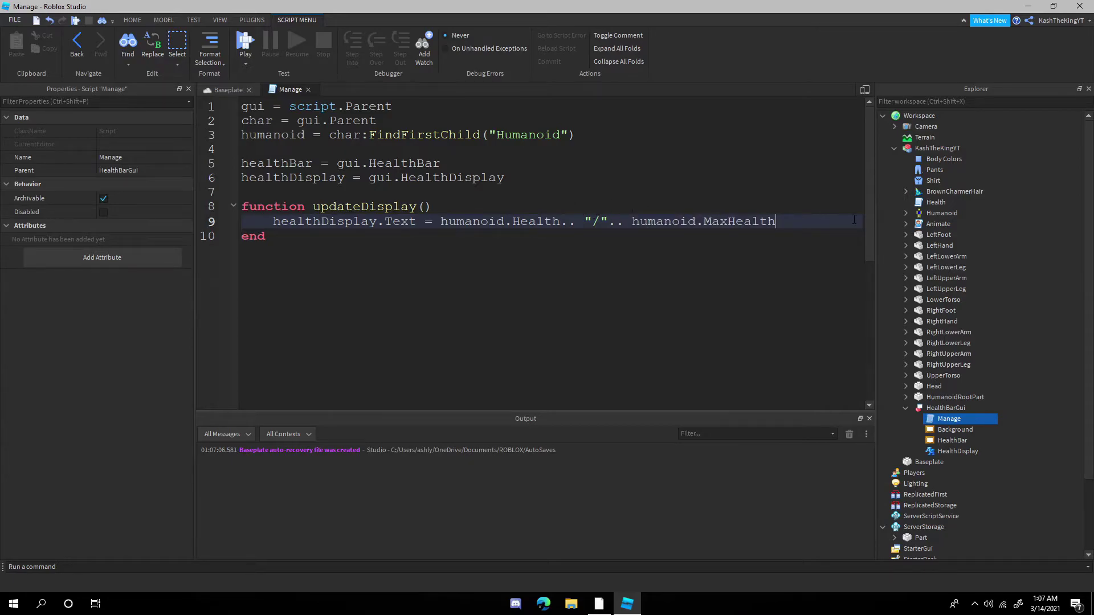
# - Add a healthBar:TweenSize(UDim2.new()) call below the healthDisplay.Text line in the updateDisplay function
pyautogui.press('Return')
pyautogui.write('healthBar')
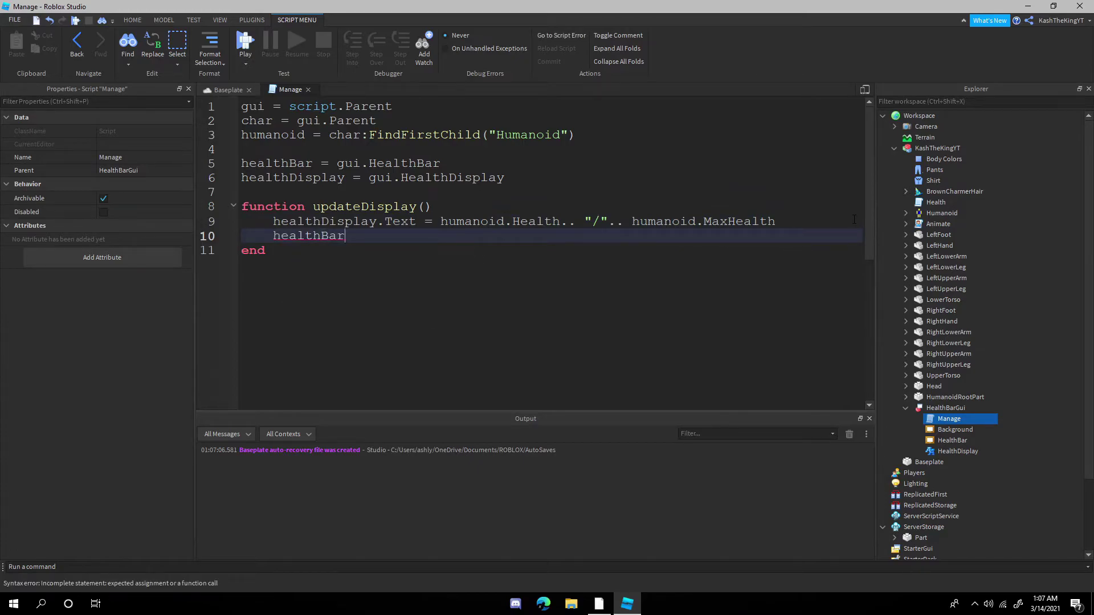
pyautogui.write(':TweenSize(')
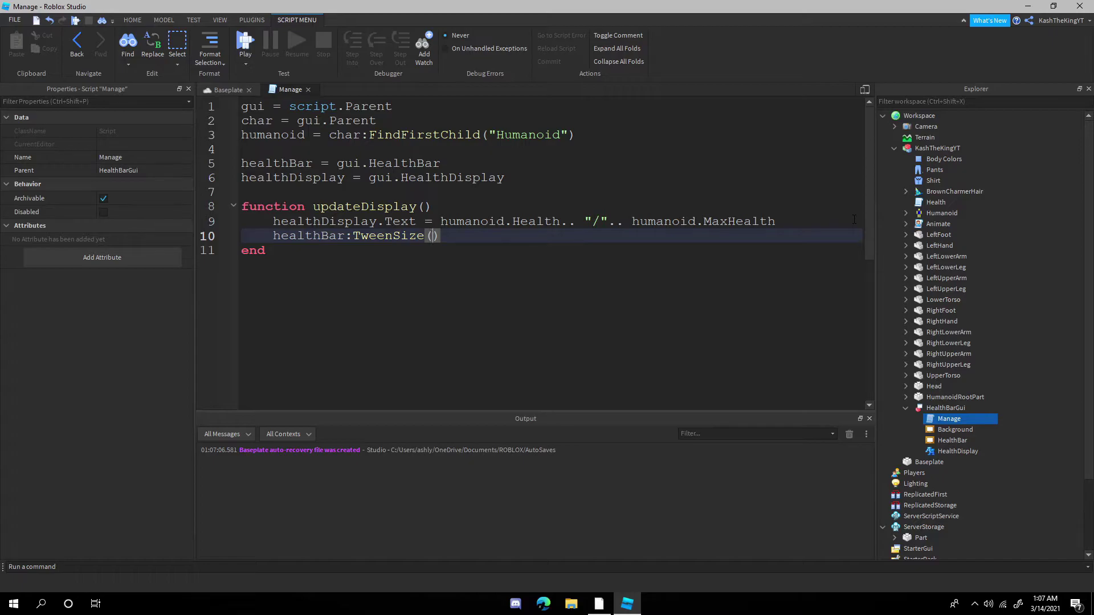
pyautogui.write('h')
pyautogui.press('BackSpace')
pyautogui.write('UDim2.new(')
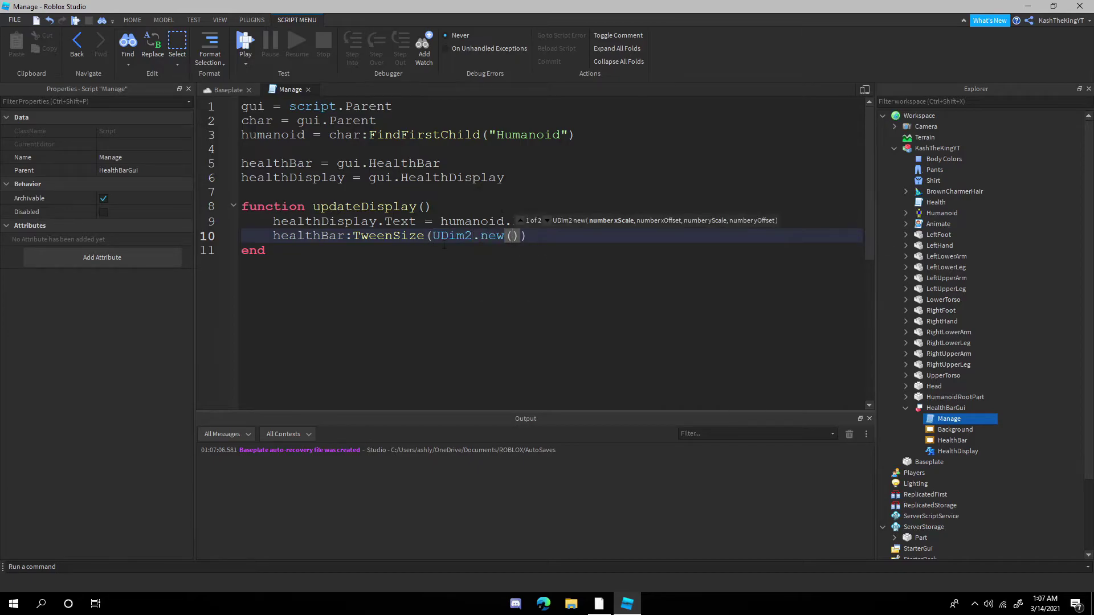
pyautogui.doubleClick(437, 236)
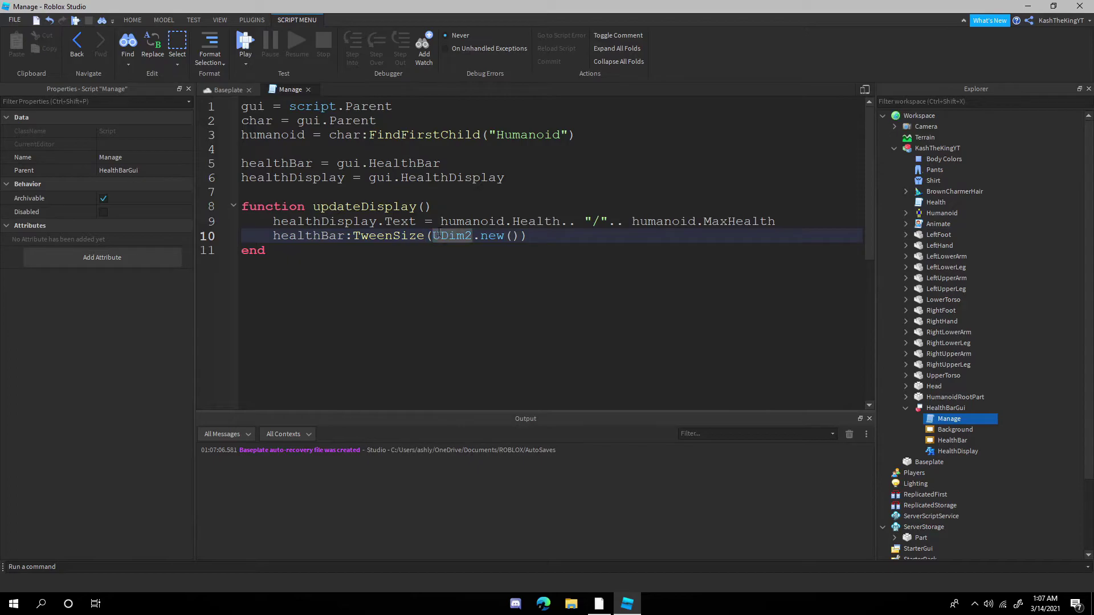
pyautogui.doubleClick(450, 235)
pyautogui.moveTo(449, 235); pyautogui.dragTo(513, 235)
pyautogui.click(449, 236)
pyautogui.click(513, 235)
pyautogui.click(525, 236)
# - Fill the UDim2.new call in the TweenSize line with the arguments humanoid.Health / humanoid.MaxHealth, 0, 1, 0
pyautogui.click(514, 235)
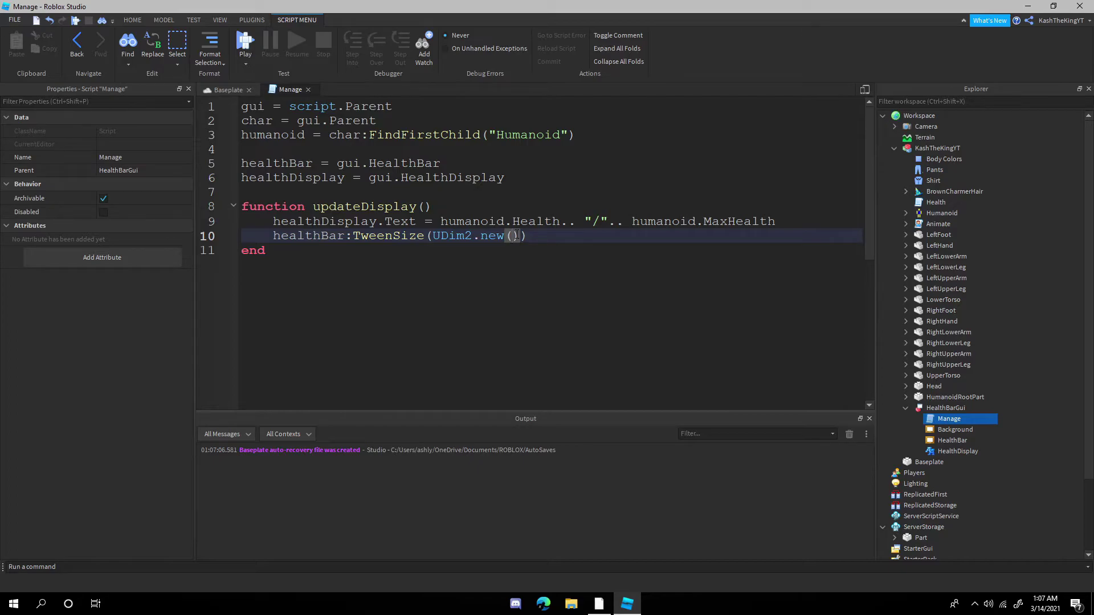
pyautogui.write('humanoid.H')
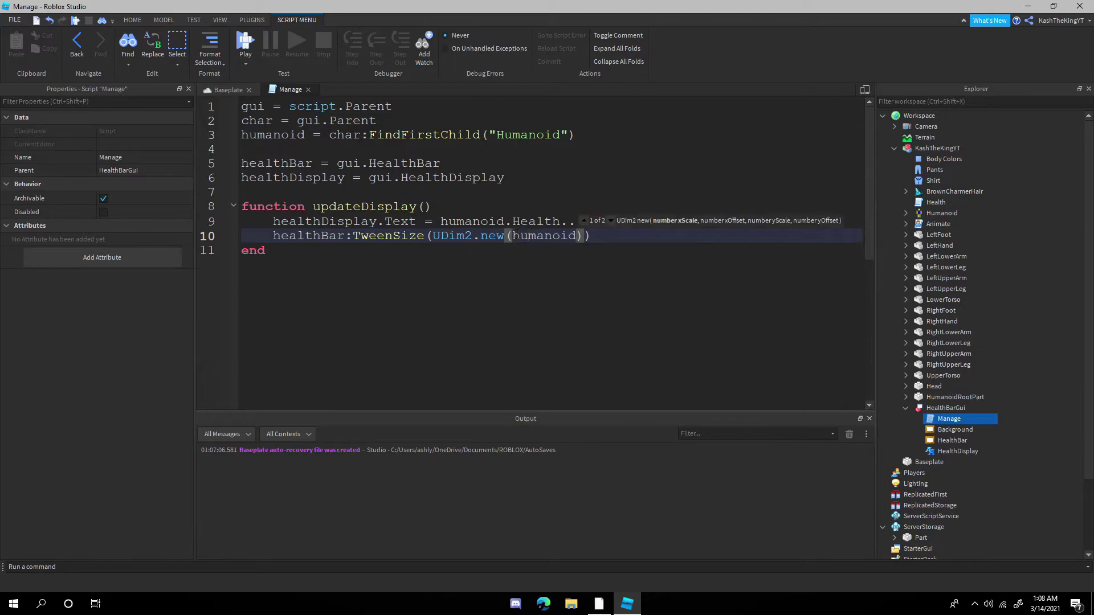
pyautogui.write('ealth ')
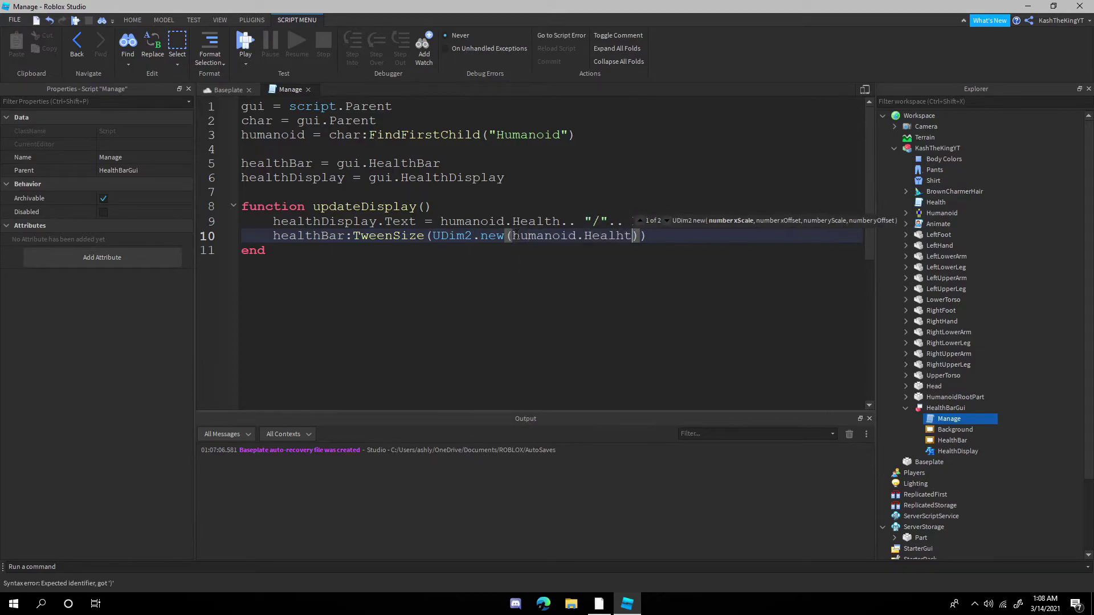
pyautogui.write('/ ')
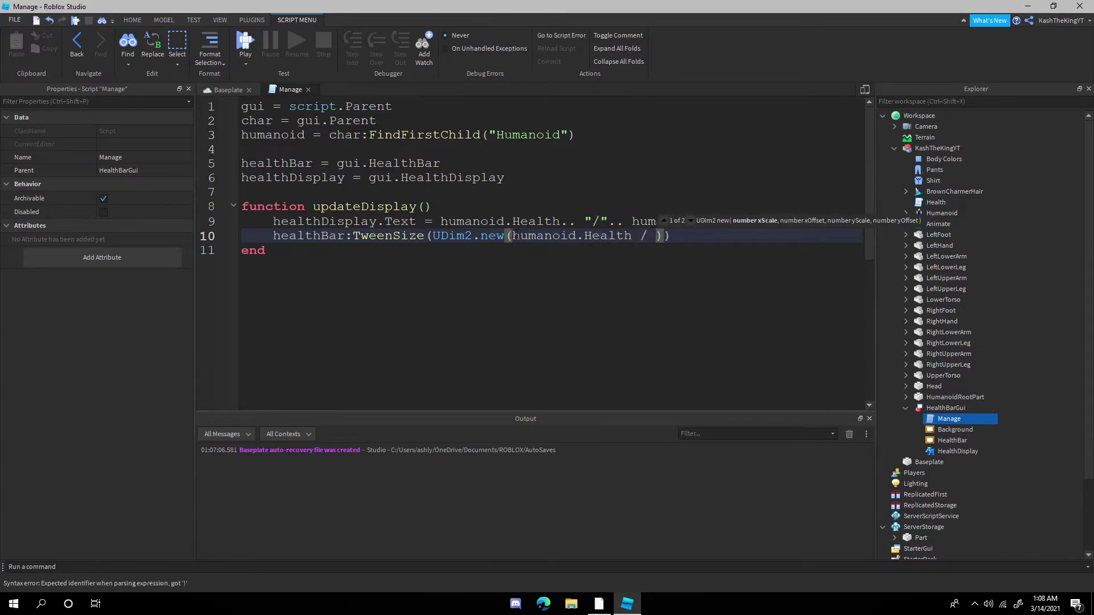
pyautogui.write('humanoid.MaxHealth')
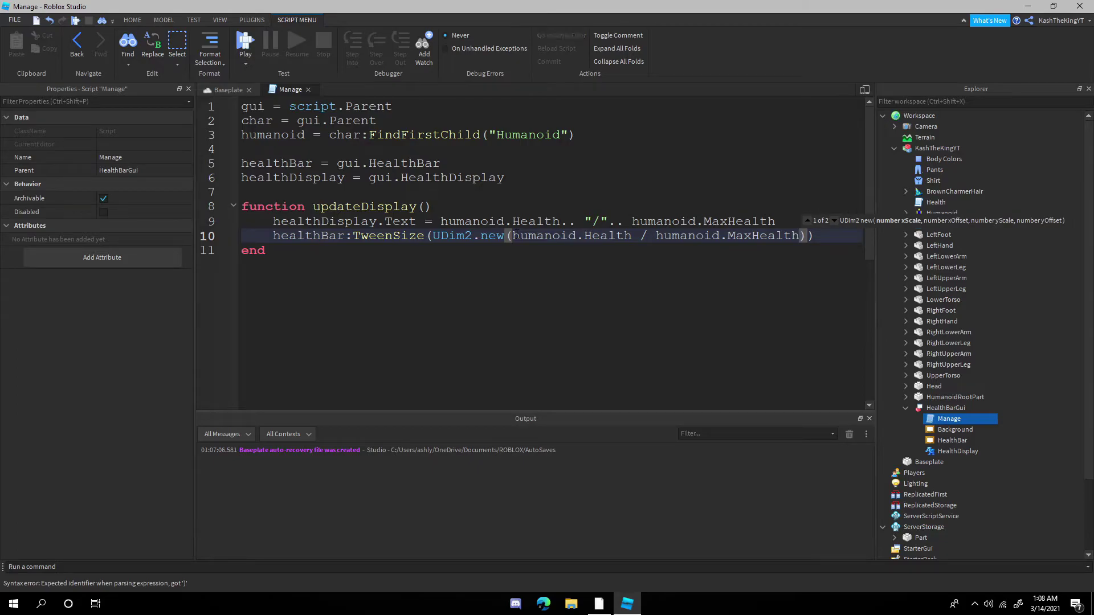
pyautogui.write(', 0, ')
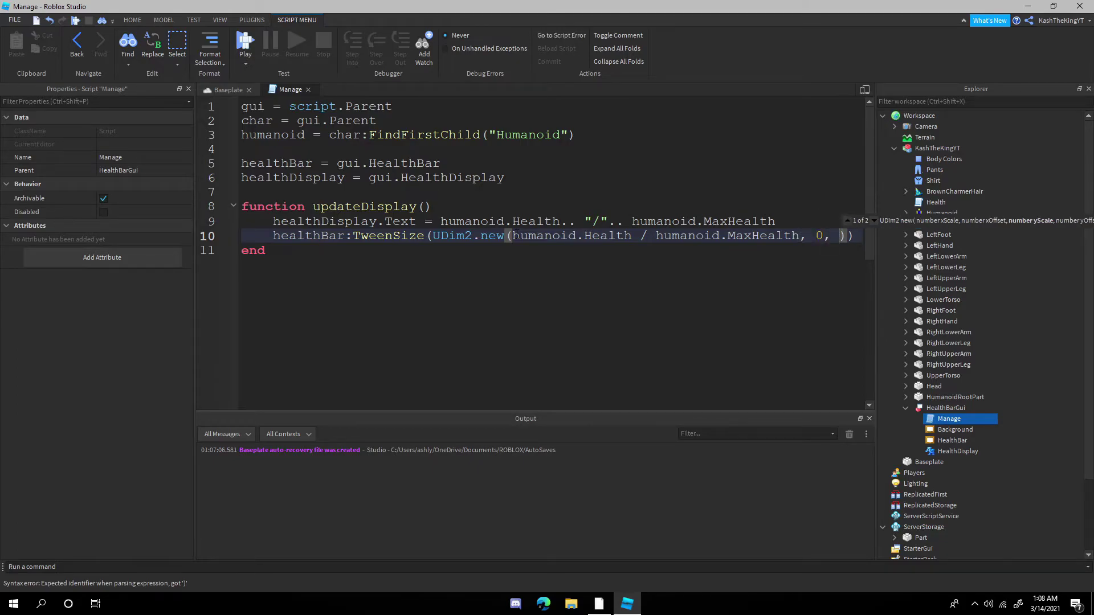
pyautogui.write('1, 0')
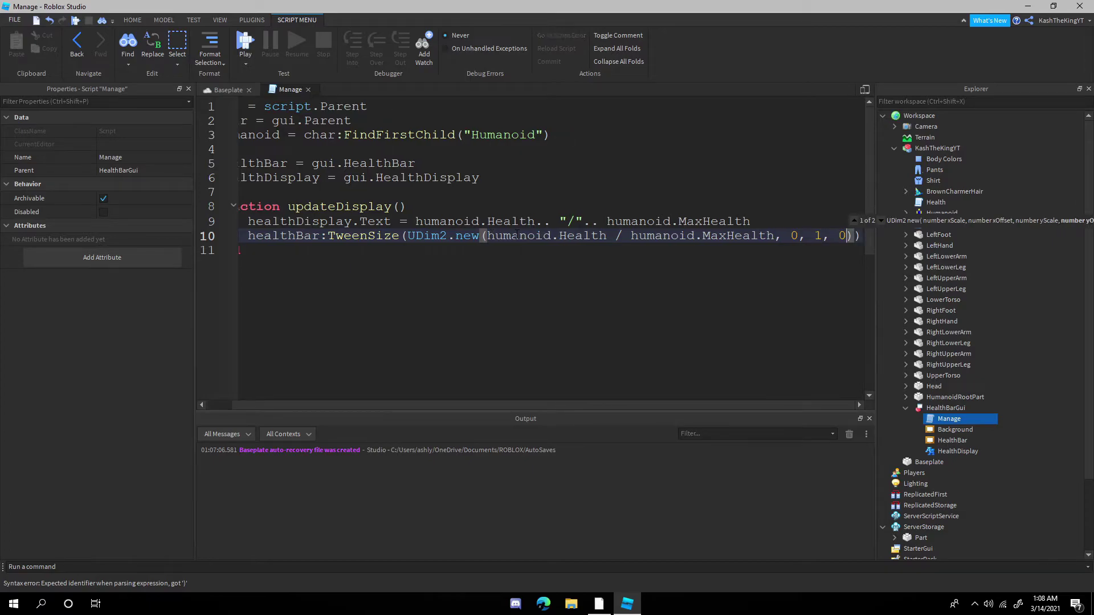
pyautogui.moveTo(487, 235); pyautogui.dragTo(775, 235)
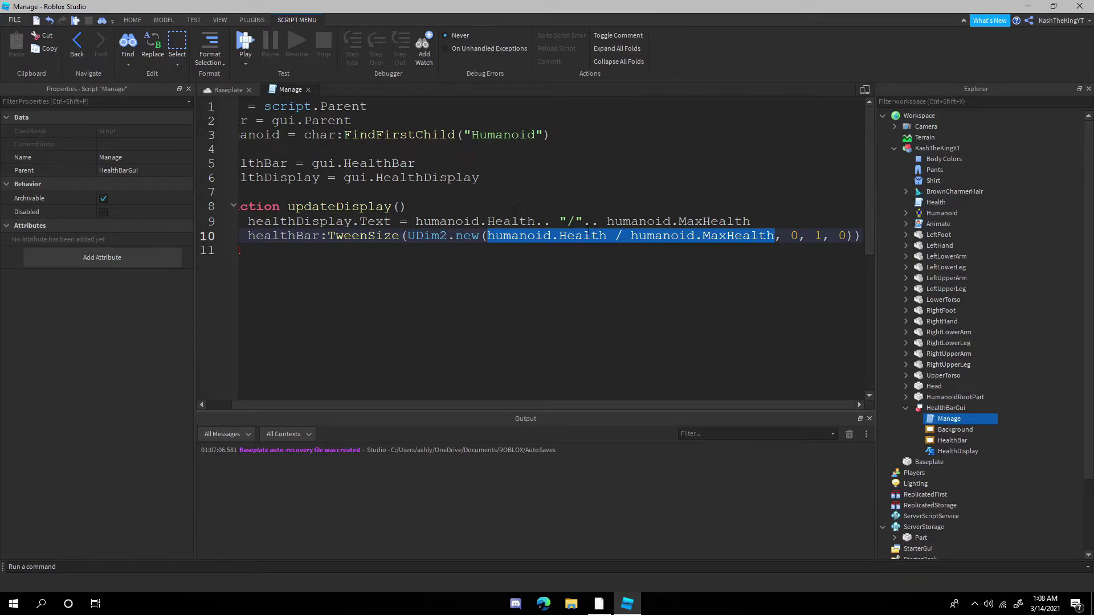
pyautogui.click(772, 256)
pyautogui.click(776, 236)
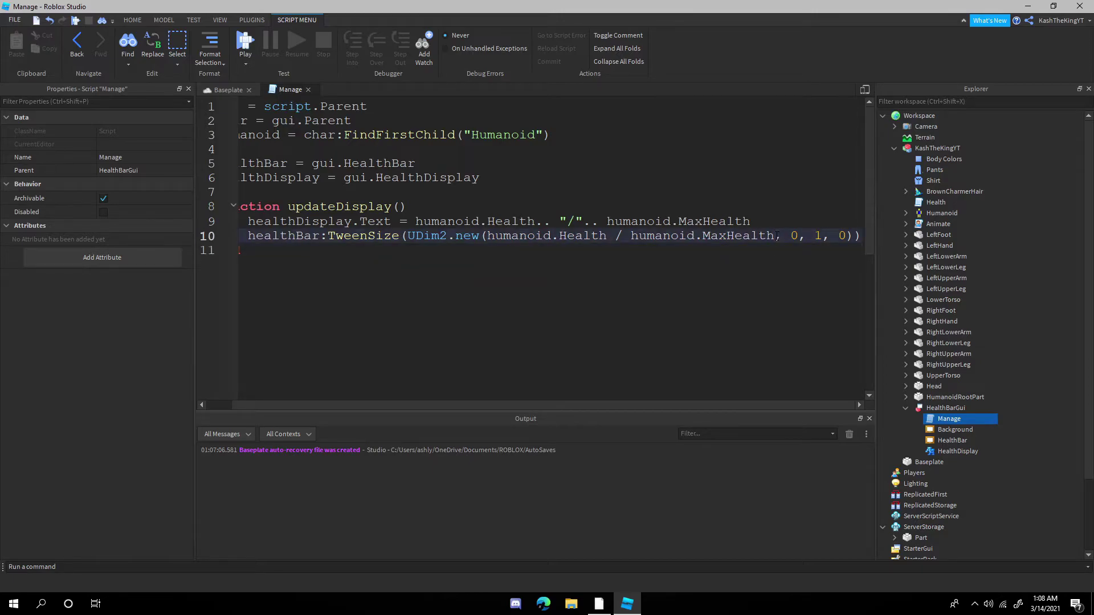
pyautogui.moveTo(631, 235); pyautogui.dragTo(777, 236)
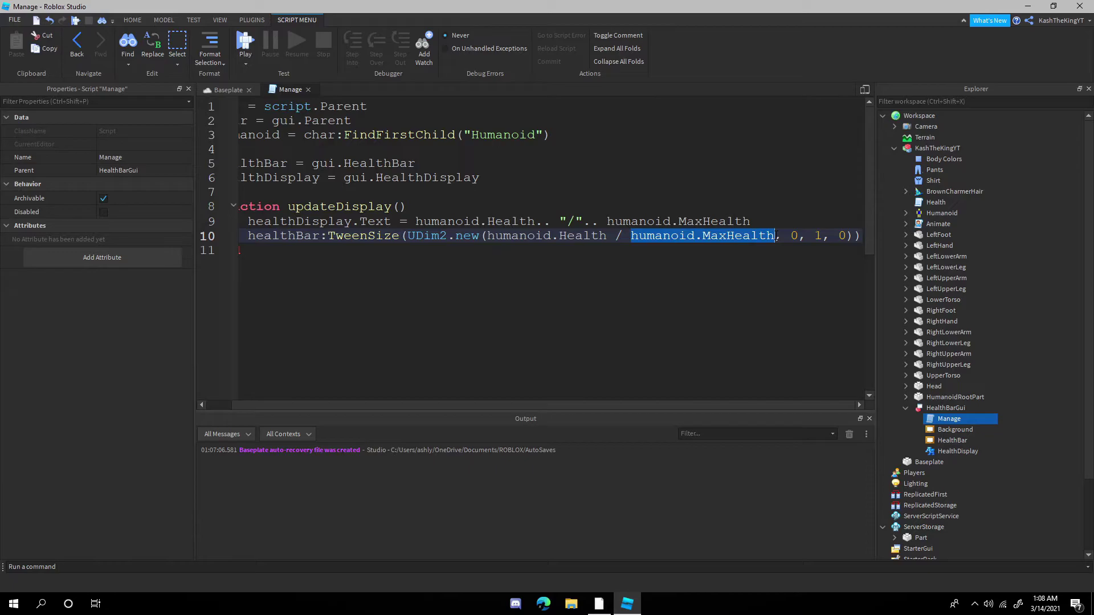
pyautogui.click(557, 235)
pyautogui.moveTo(558, 234); pyautogui.dragTo(602, 235)
pyautogui.click(693, 235)
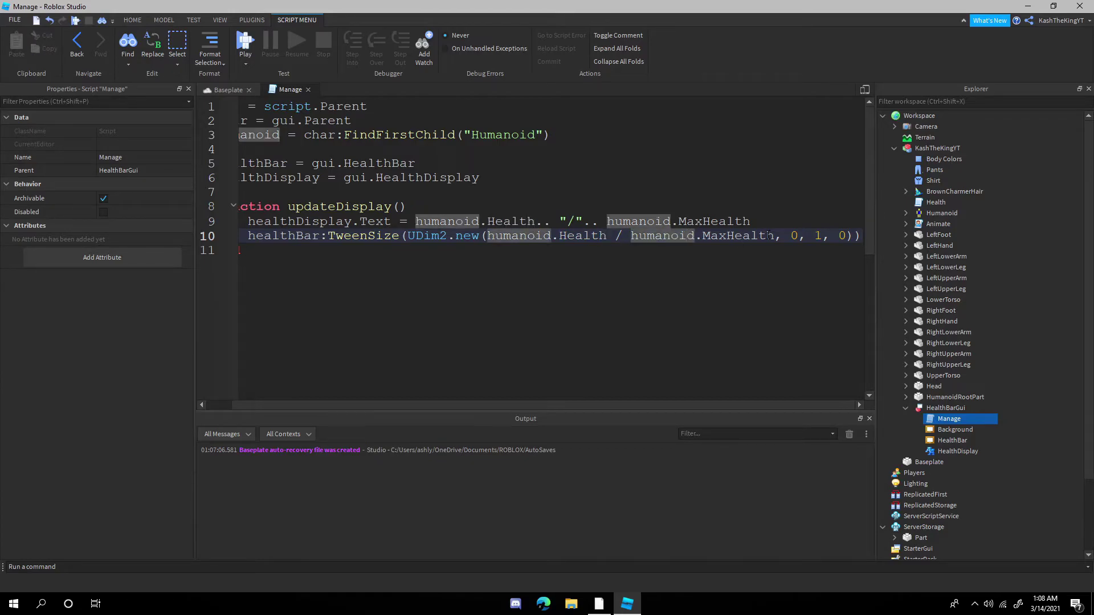
pyautogui.click(861, 235)
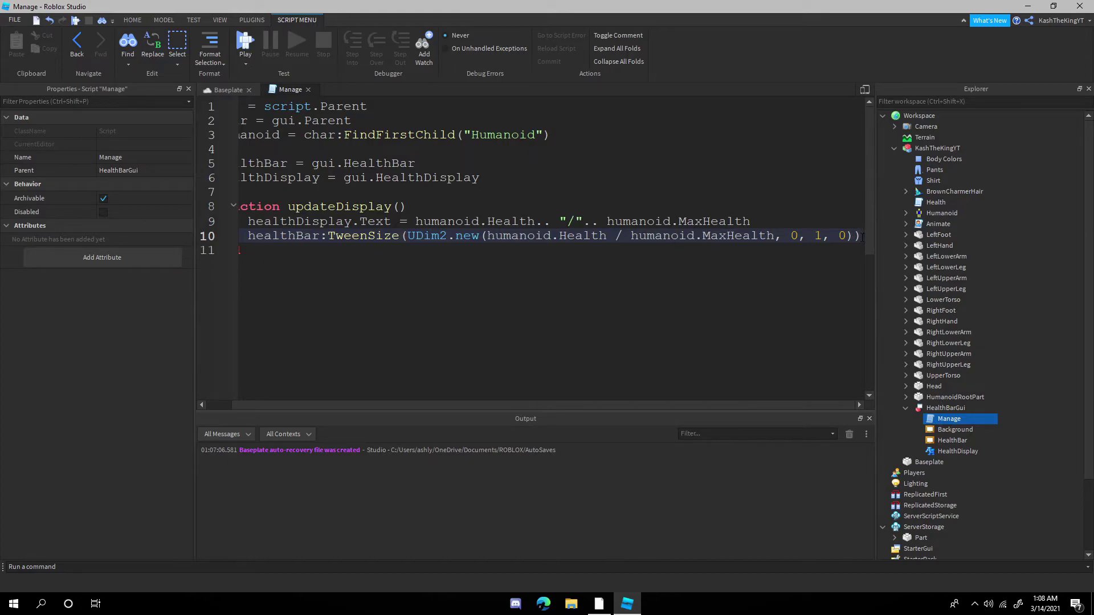
pyautogui.press('Up')
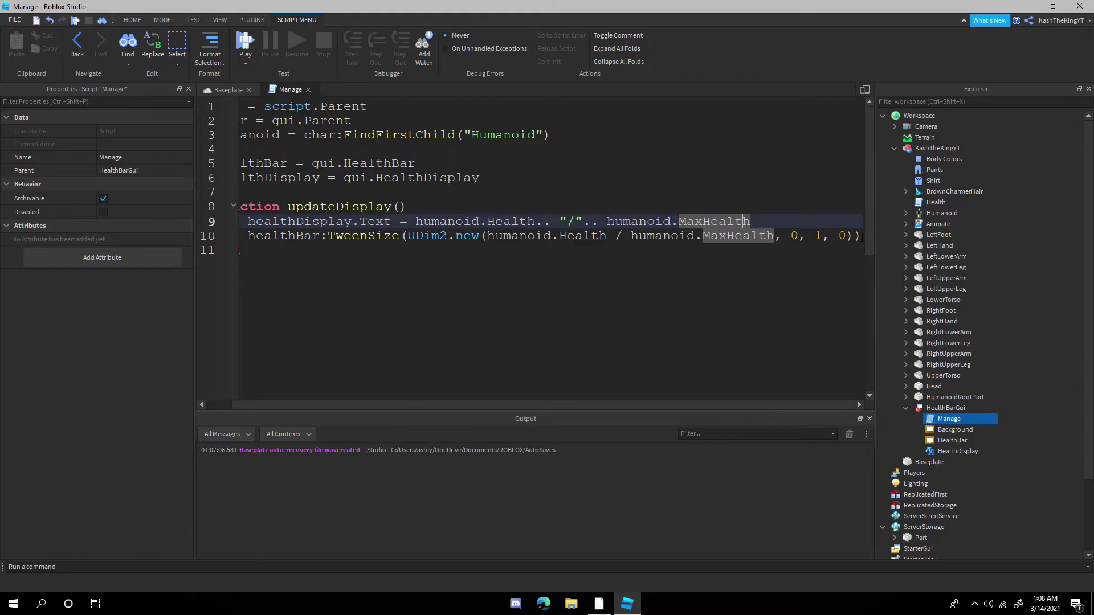
pyautogui.press('Down')
pyautogui.press('Return')
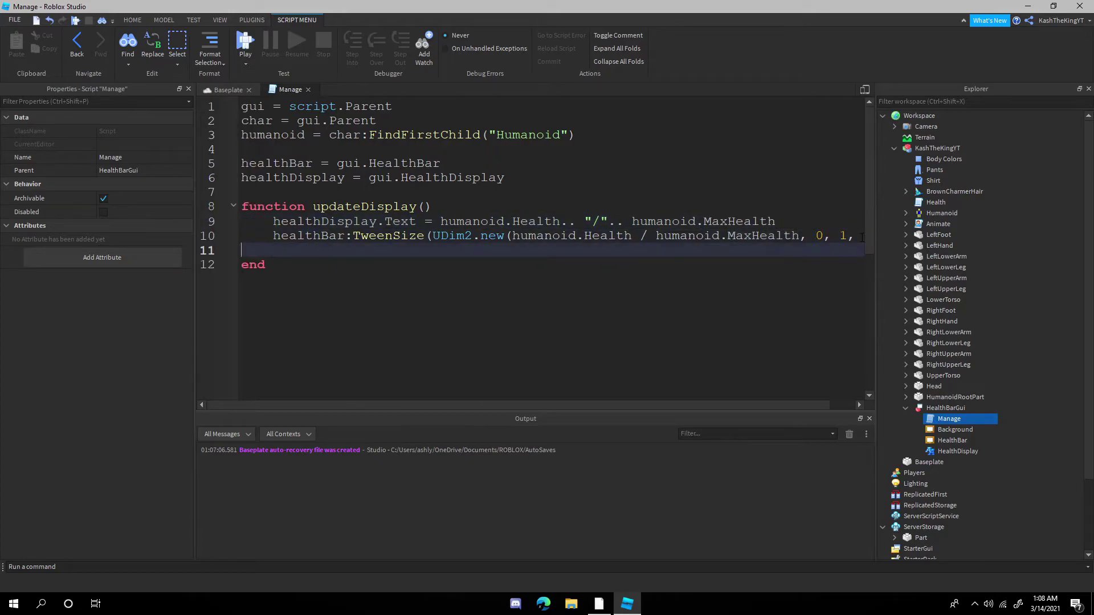
pyautogui.press('BackSpace')
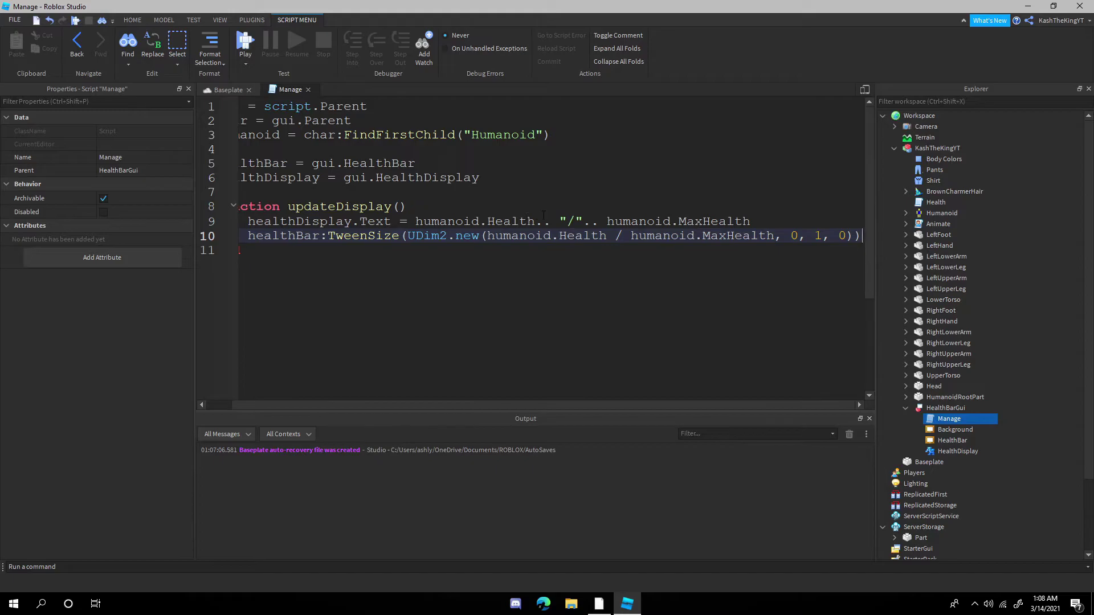
# - Wrap humanoid.Health in math.floor() in the healthDisplay.Text line, keeping the "/" and humanoid.MaxHealth parts
pyautogui.click(535, 221)
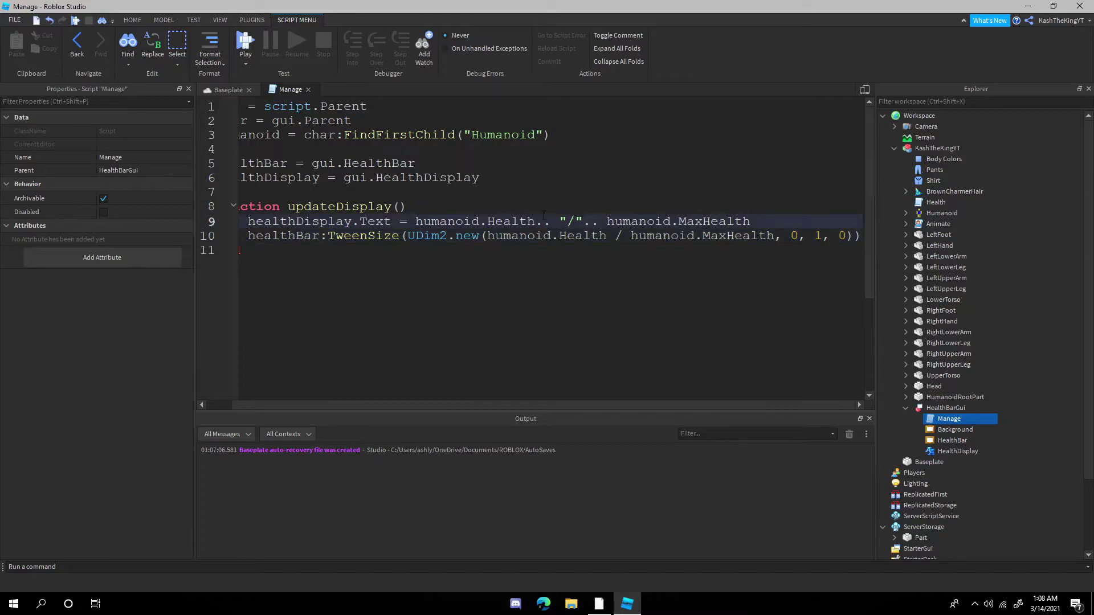
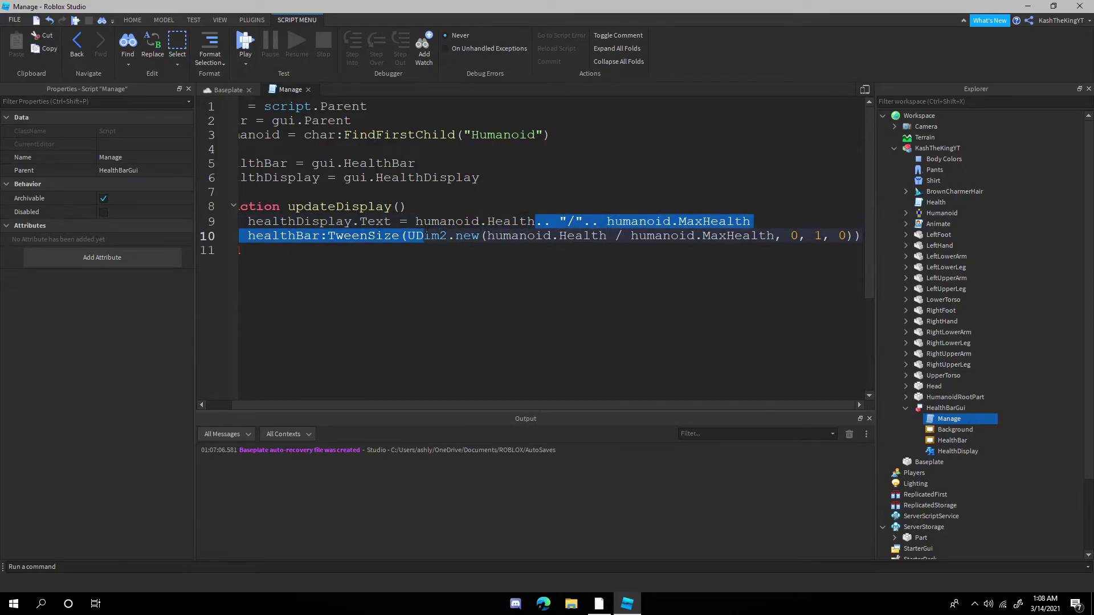
pyautogui.write('math.')
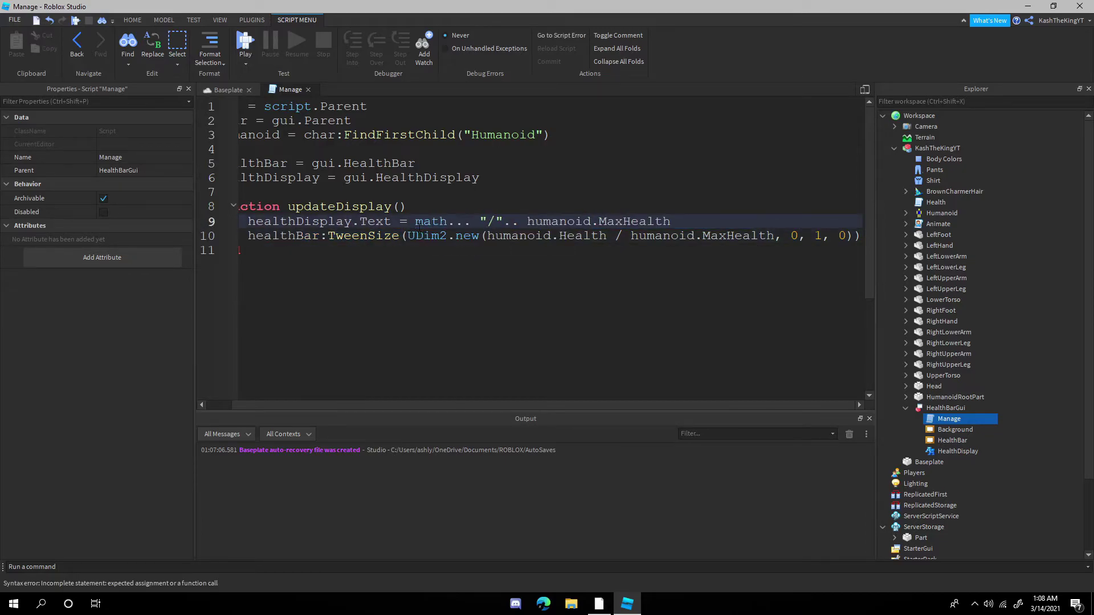
pyautogui.write('floor(humanoid.Health).. "/".. ')
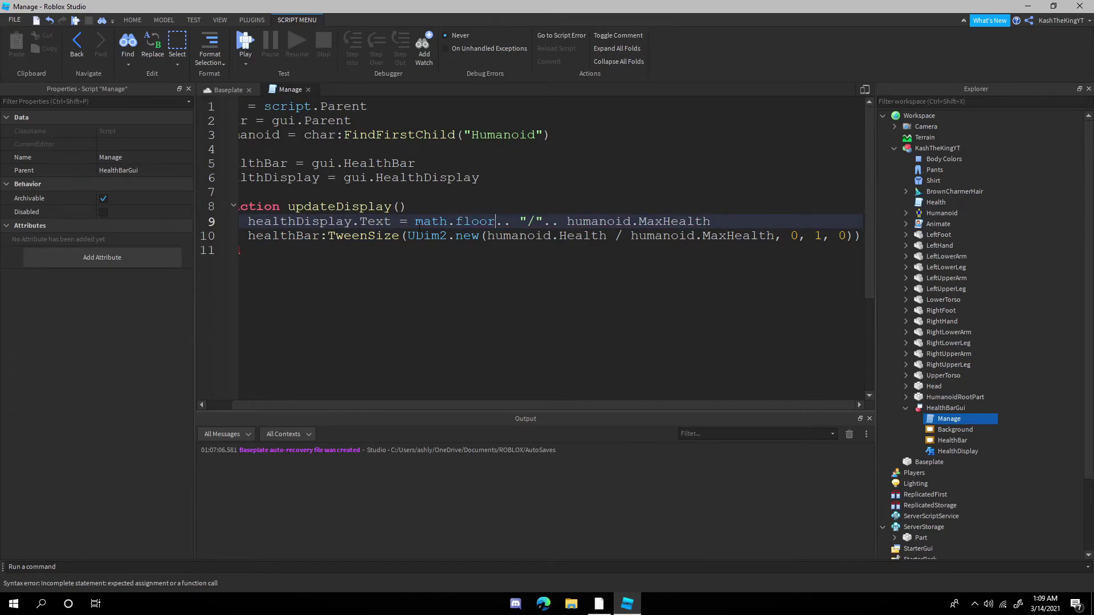
pyautogui.write('humanoid.MaxHealth')
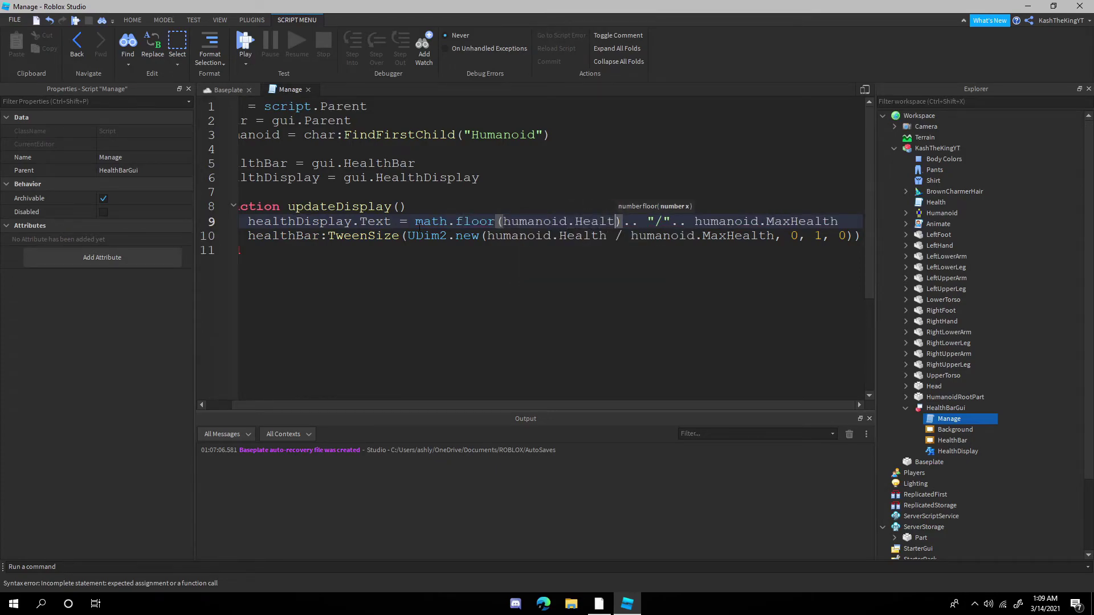
# - Add an updateDisplay() call on a new line directly below the function's end
pyautogui.moveTo(210, 236); pyautogui.dragTo(210, 251)
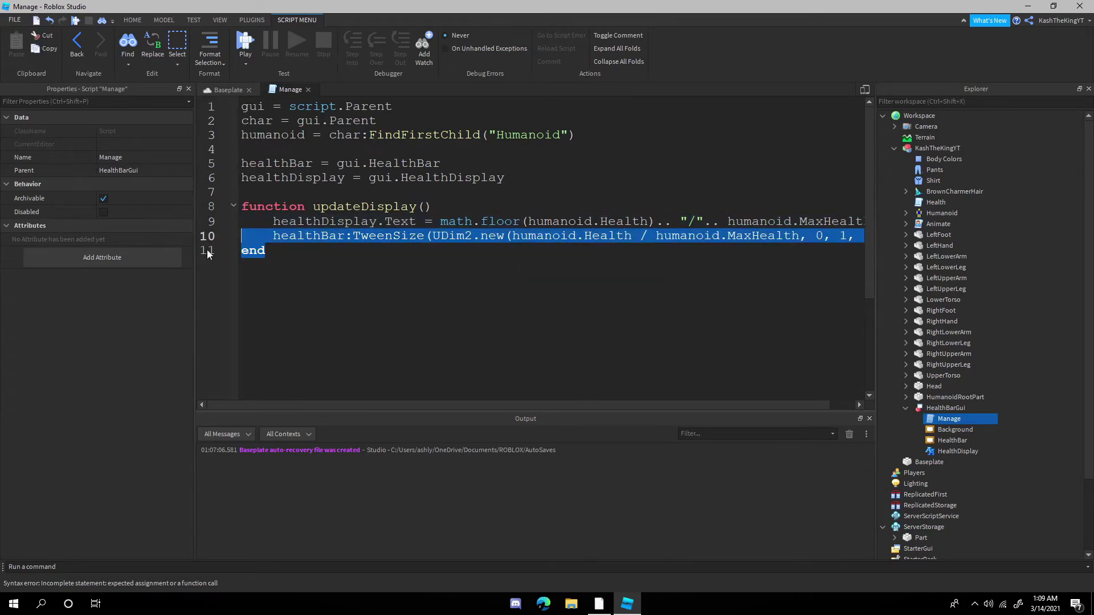
pyautogui.click(337, 284)
pyautogui.press('Return')
pyautogui.write('up')
pyautogui.press('Tab')
pyautogui.write('()')
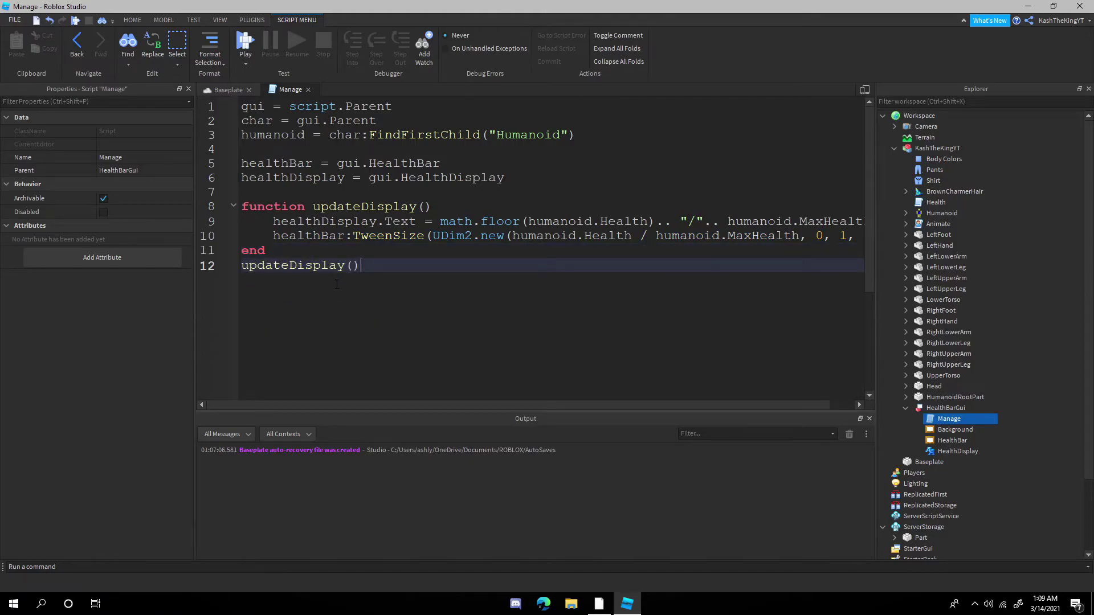
# - Add the line humanoid.HealthChanged:Connect(updateDisplay) after a blank line below the updateDisplay() call
pyautogui.press('Return')
pyautogui.press('Return')
pyautogui.write('hum')
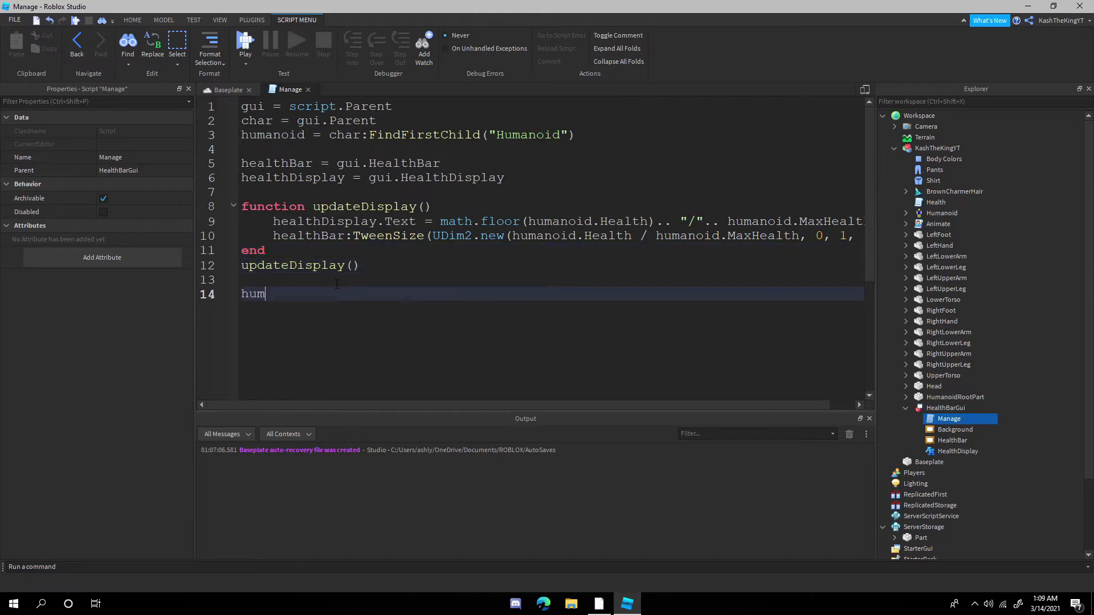
pyautogui.write('anoid.HealthChanged:Connec')
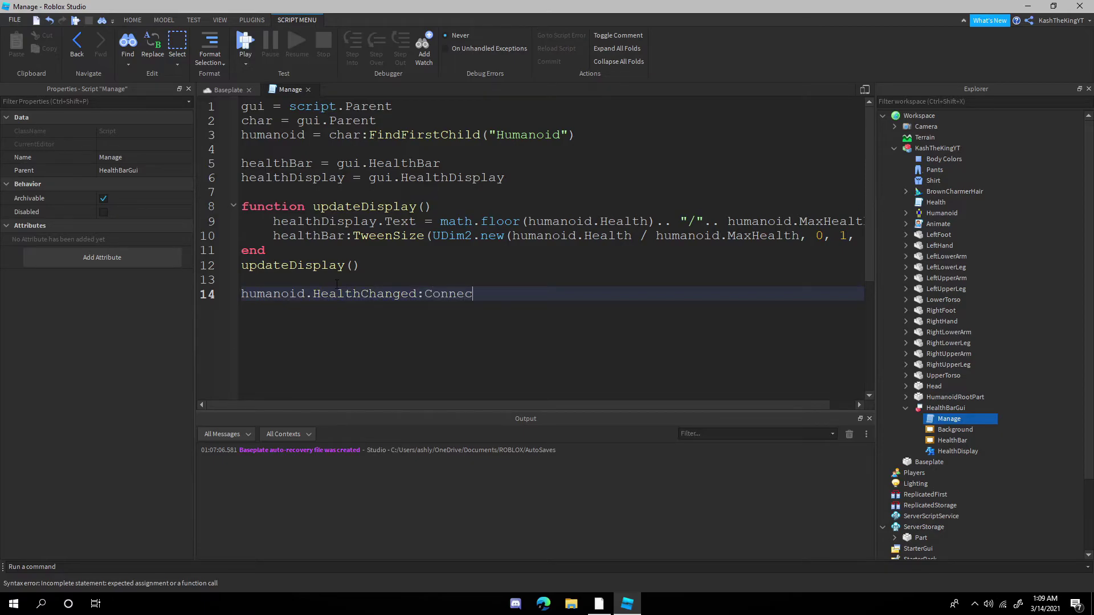
pyautogui.write('updateDisplay()')
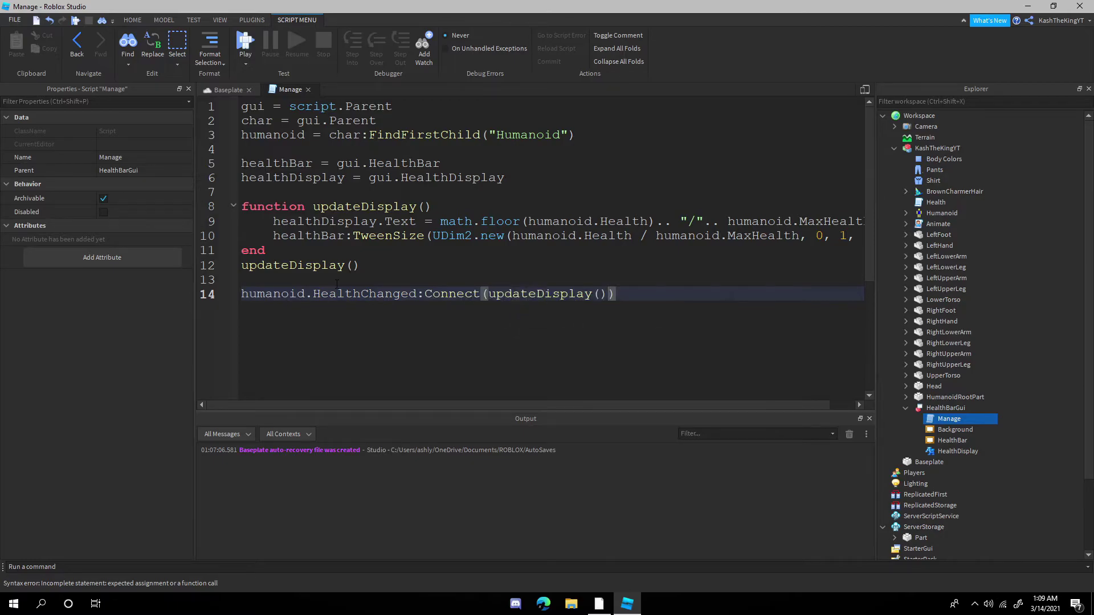
pyautogui.press('BackSpace')
pyautogui.press('BackSpace')
pyautogui.write(')')
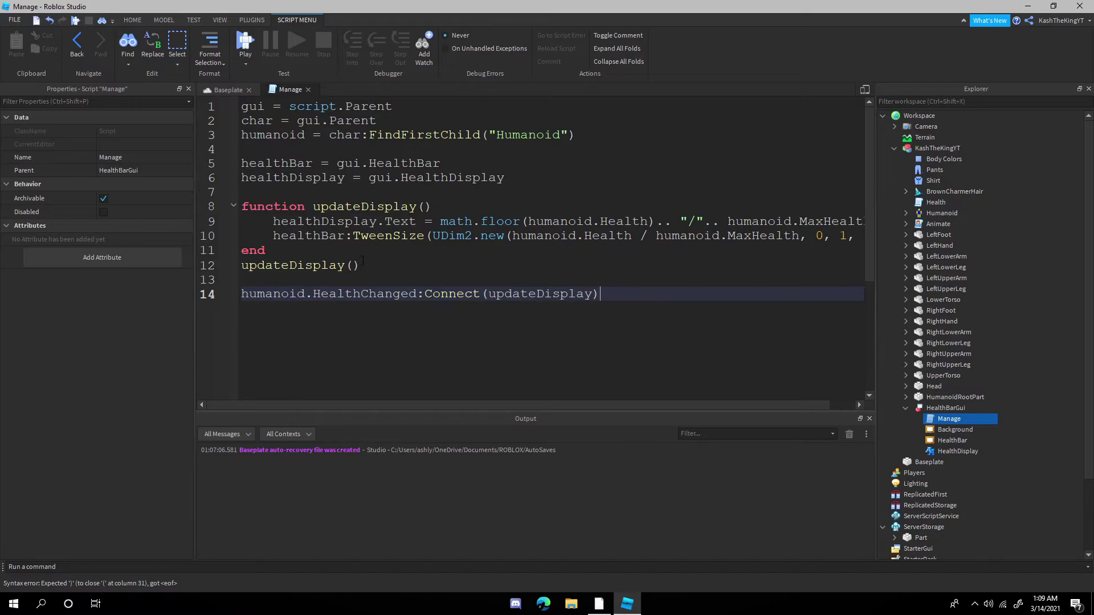
# - Close the Manage script and select HealthBarGui to view its properties
pyautogui.click(308, 90)
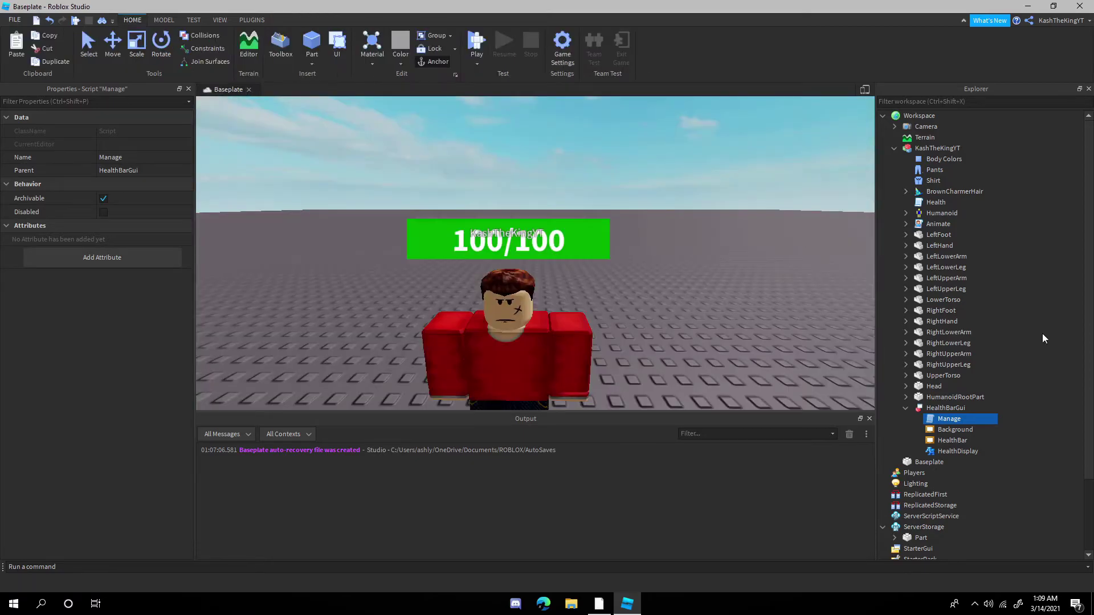
pyautogui.click(906, 409)
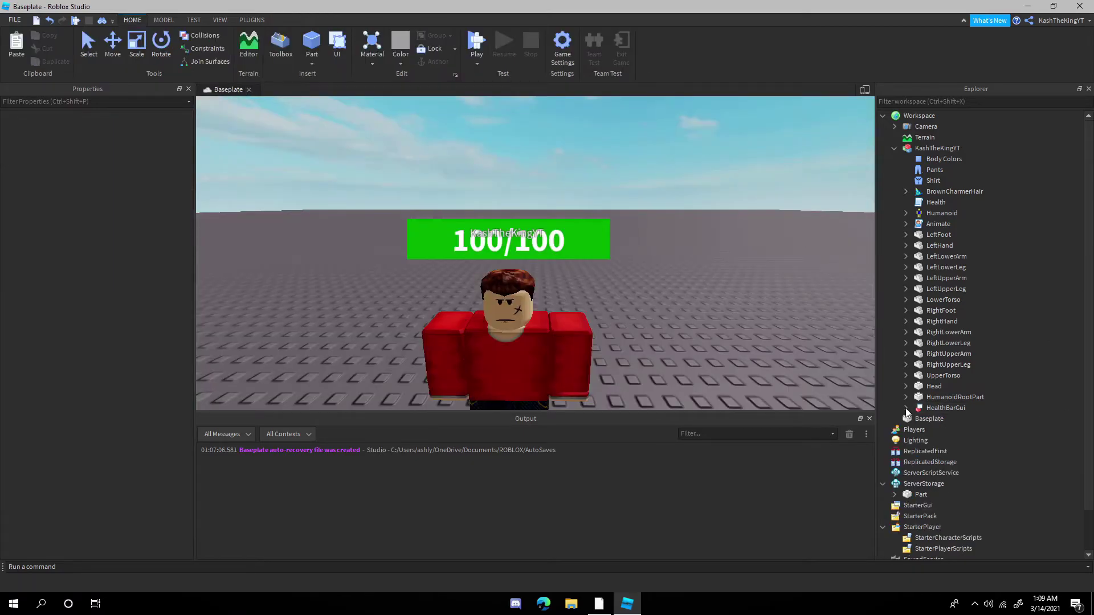
pyautogui.click(935, 398)
pyautogui.click(926, 408)
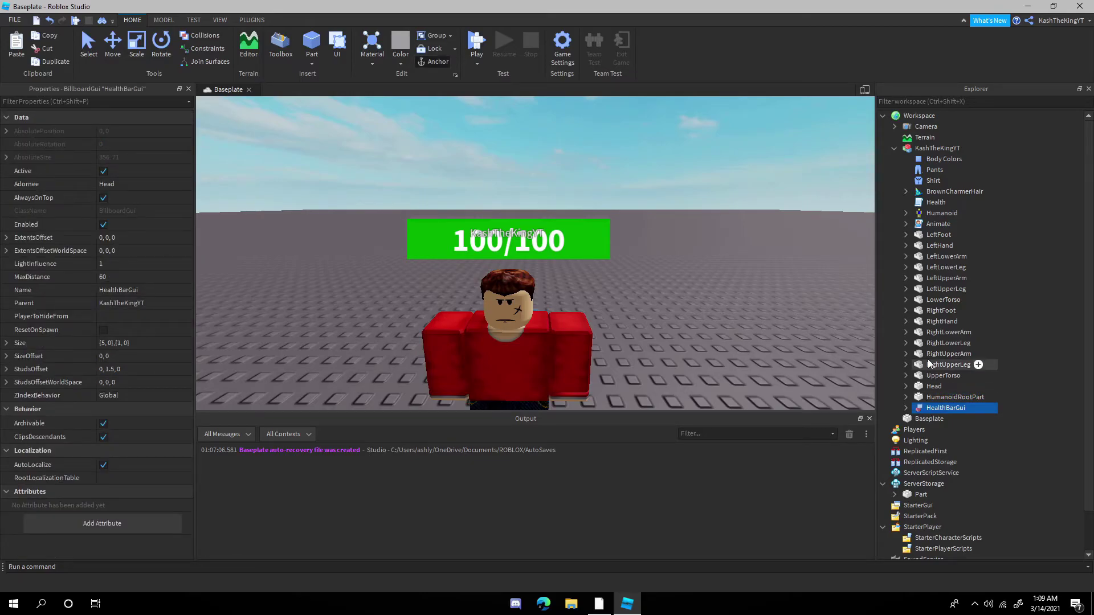
# - Open the Manage script inside HealthBarGui for editing
pyautogui.click(906, 408)
pyautogui.click(946, 420)
pyautogui.doubleClick(947, 419)
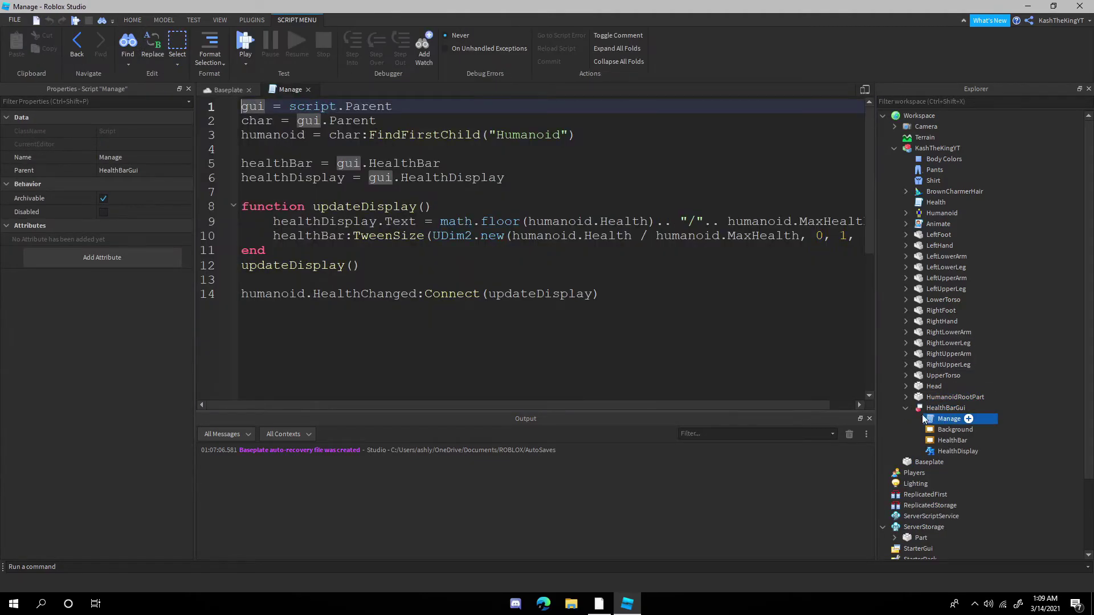
# - Add the line gui.Adornee = char:FindFirstChild("Head") between the healthDisplay variable and the updateDisplay function, and close the script
pyautogui.click(523, 183)
pyautogui.press('Return')
pyautogui.press('Return')
pyautogui.write('gui')
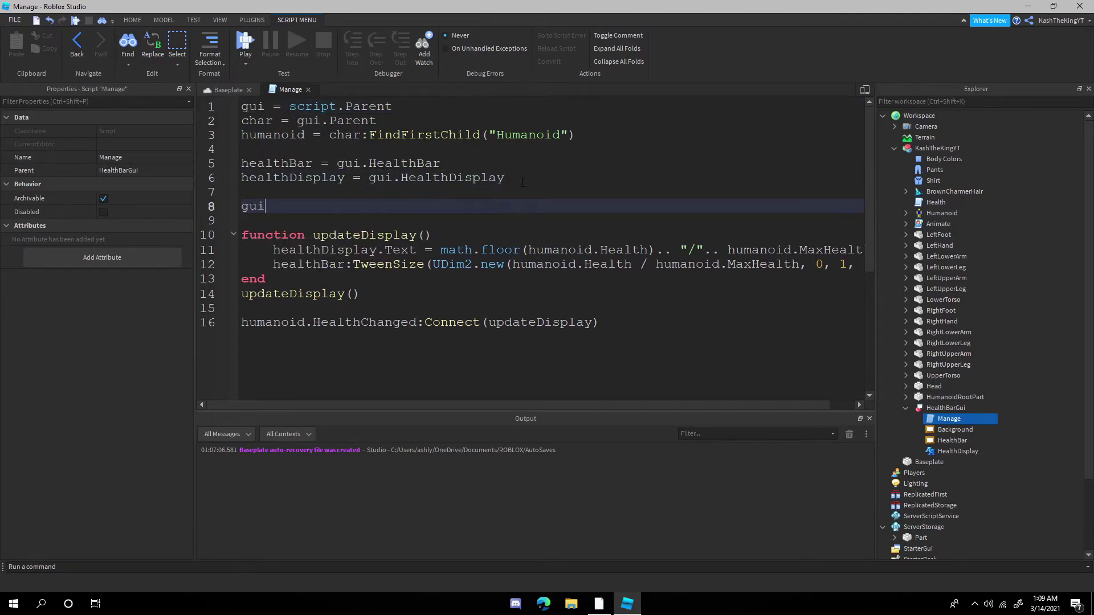
pyautogui.write('.Pa')
pyautogui.press('BackSpace')
pyautogui.press('BackSpace')
pyautogui.write('Ad')
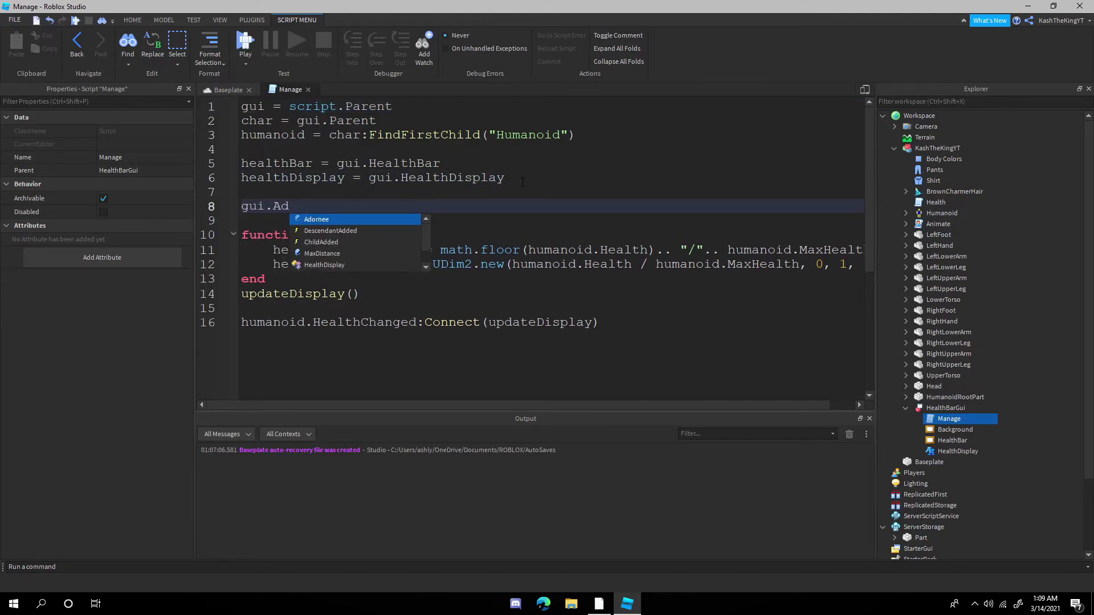
pyautogui.press('Tab')
pyautogui.write('= char.H')
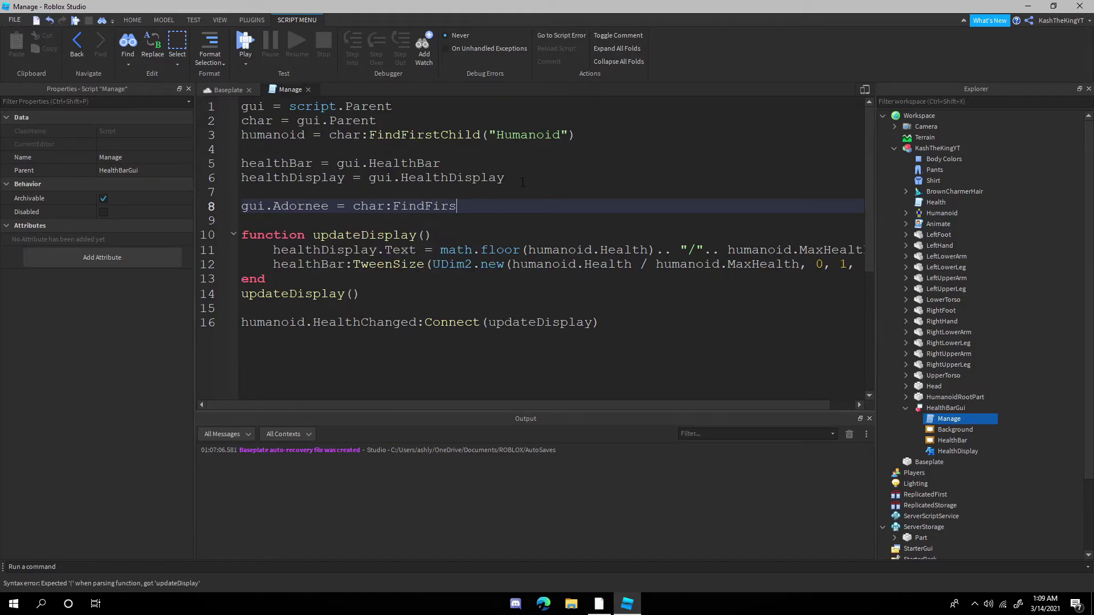
pyautogui.write('ead")')
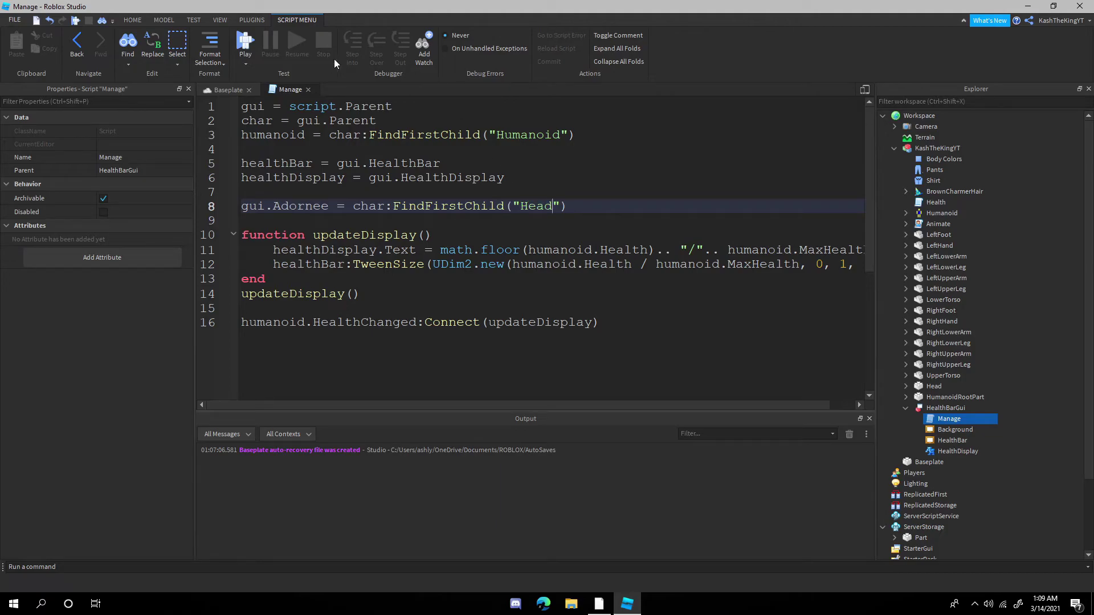
pyautogui.click(309, 90)
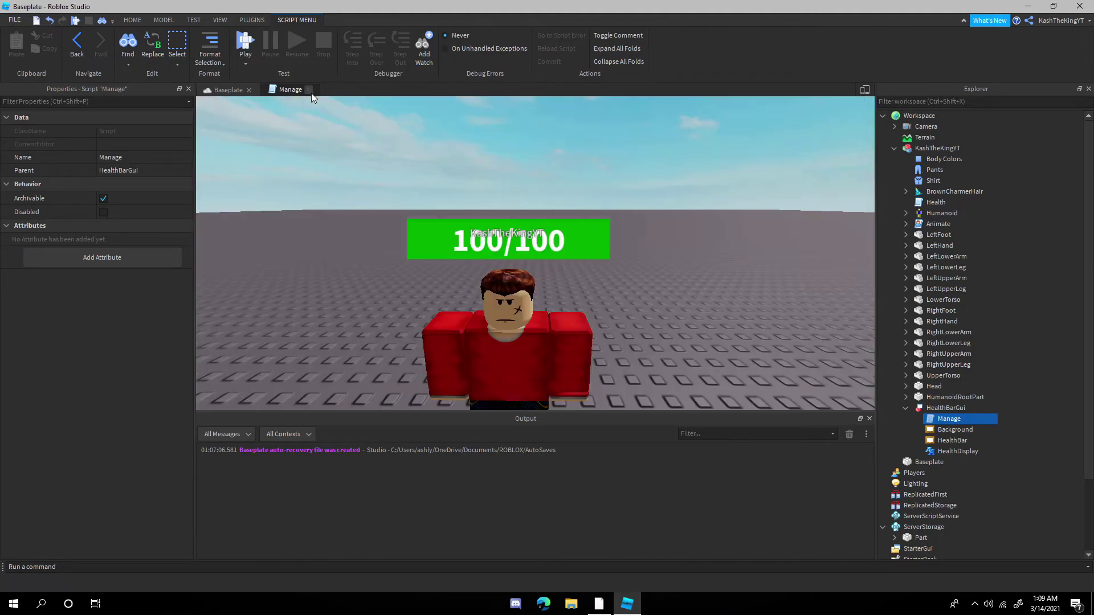
# - Cut HealthBarGui out of the character model and paste it into StarterCharacterScripts
pyautogui.click(1051, 479)
pyautogui.click(906, 408)
pyautogui.click(924, 407)
pyautogui.hotkey('ctrl', 'x')
pyautogui.scroll(-1, 947, 461)
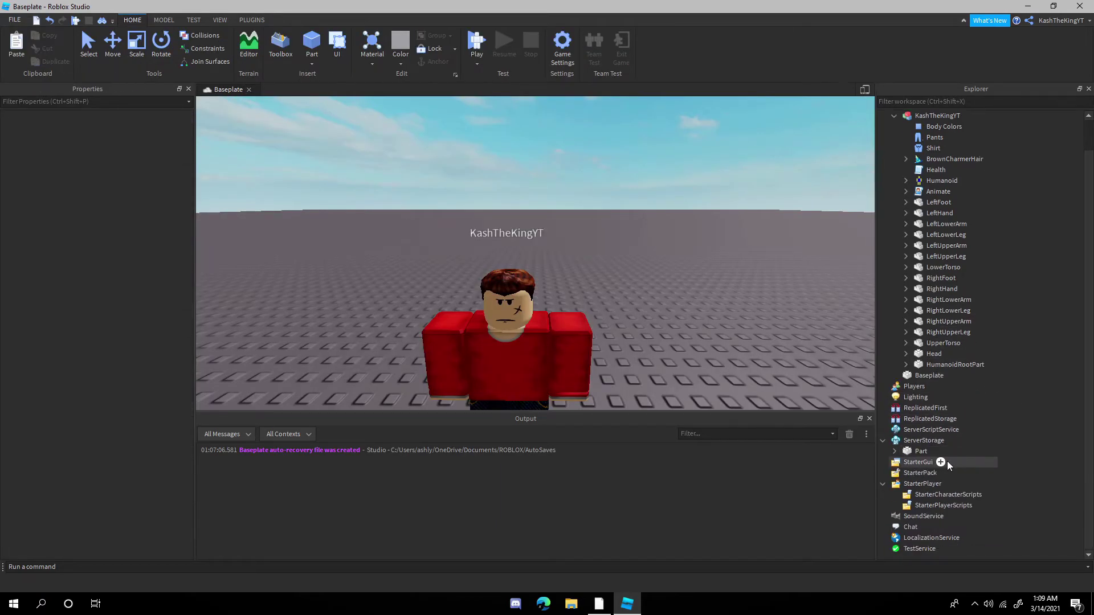
pyautogui.rightClick(945, 505)
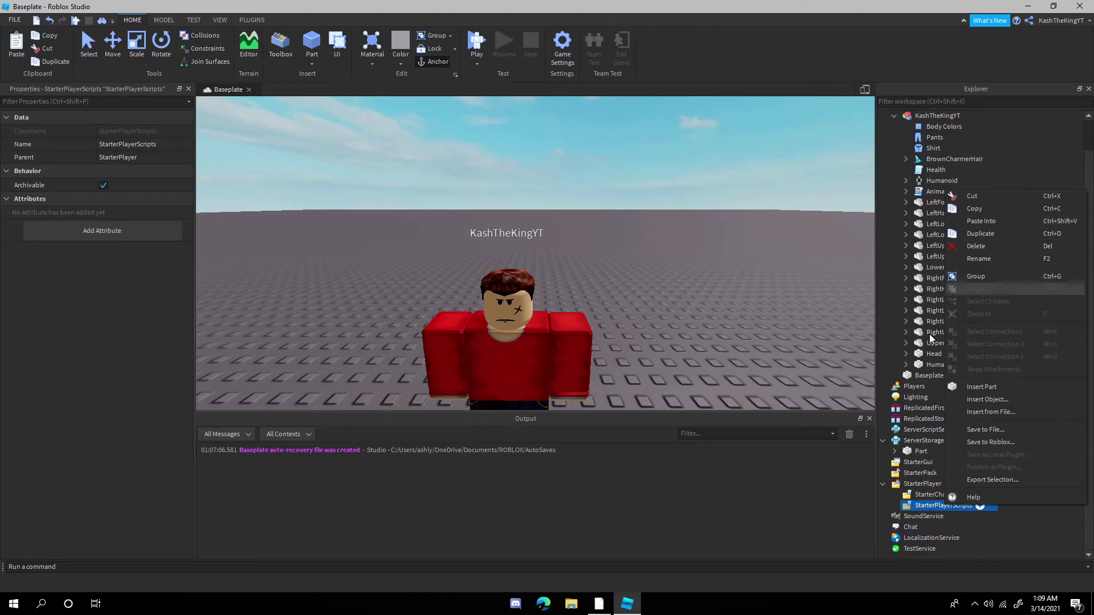
pyautogui.rightClick(925, 495)
pyautogui.click(960, 212)
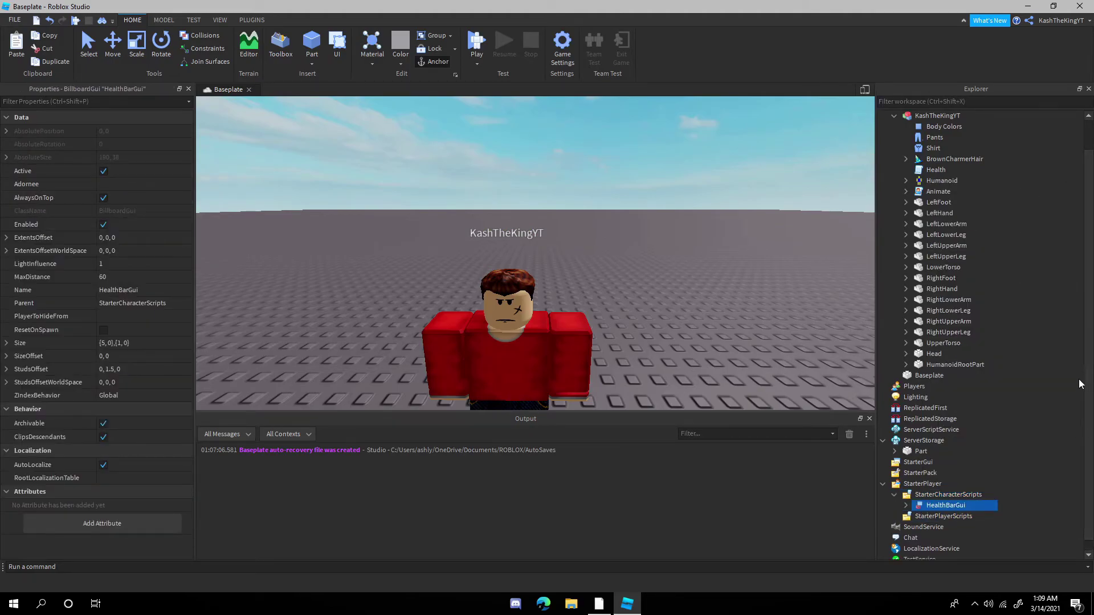
# - Delete the character model from Workspace
pyautogui.scroll(1, 913, 245)
pyautogui.click(928, 149)
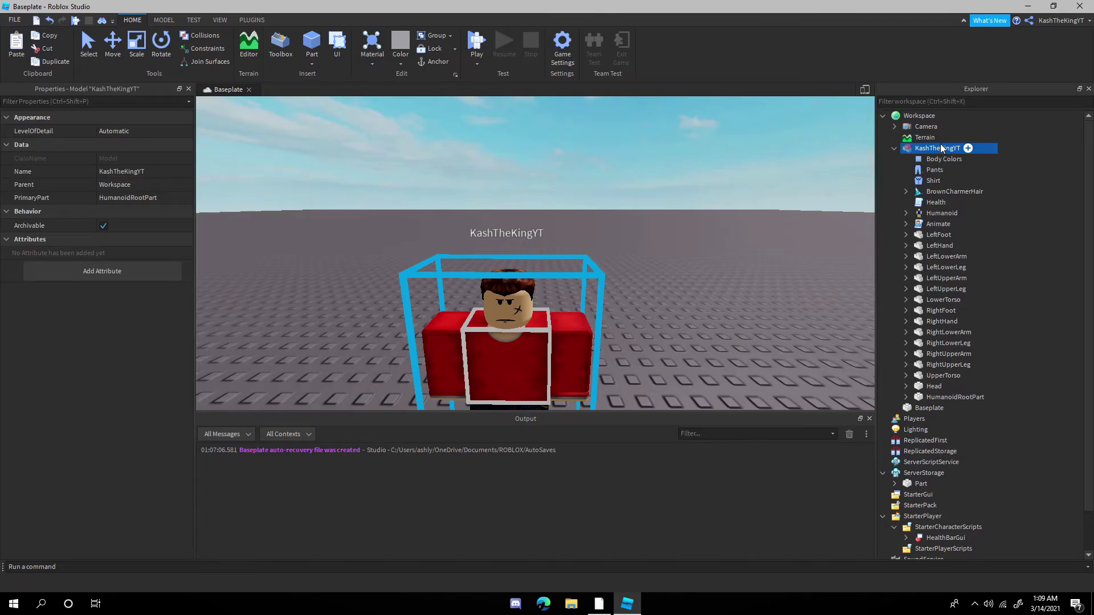
pyautogui.press('Delete')
pyautogui.moveTo(560, 232); pyautogui.dragTo(538, 236, button='right')
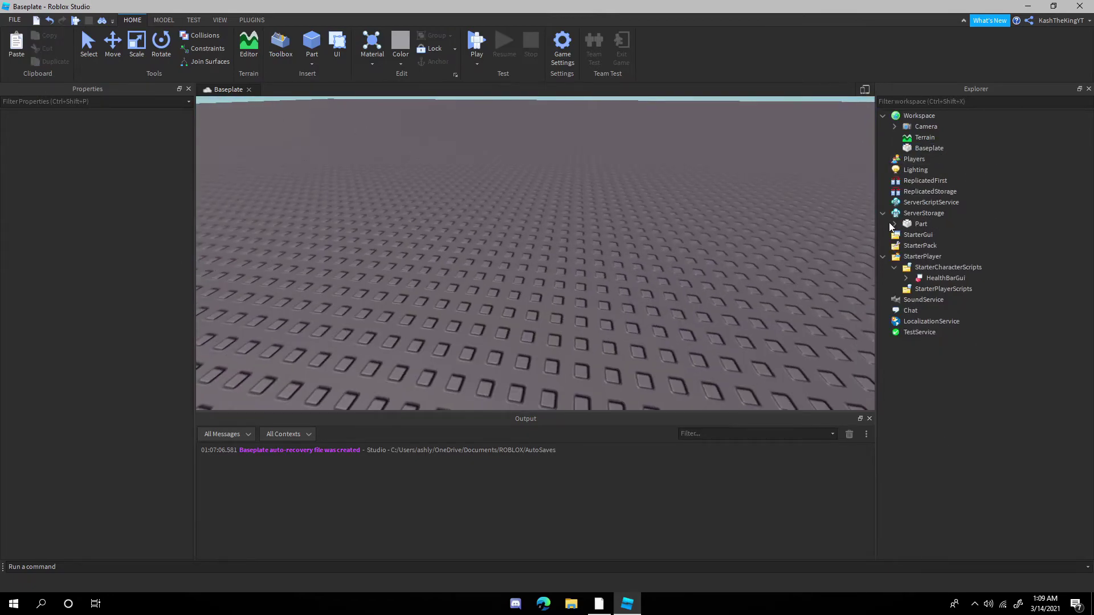
# - Move the Part from ServerStorage into Workspace and expand it to show its script
pyautogui.moveTo(921, 223); pyautogui.dragTo(919, 118)
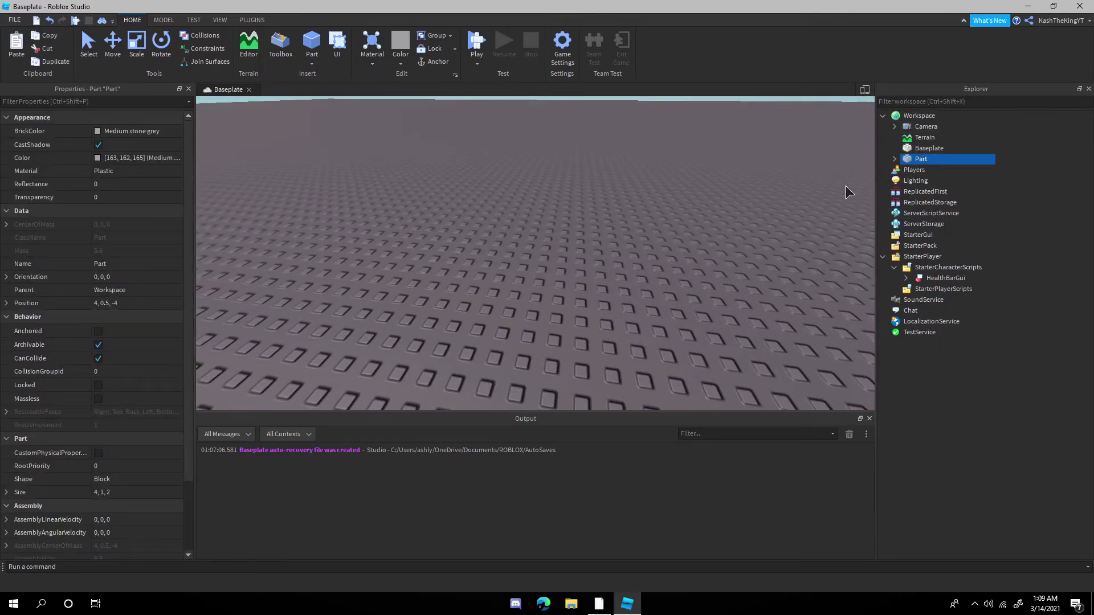
pyautogui.click(953, 148)
pyautogui.click(895, 159)
pyautogui.moveTo(850, 165); pyautogui.dragTo(741, 185, button='right')
# - Open the Part's script to review its touch-damage code with TakeDamage(10), and close it
pyautogui.doubleClick(938, 170)
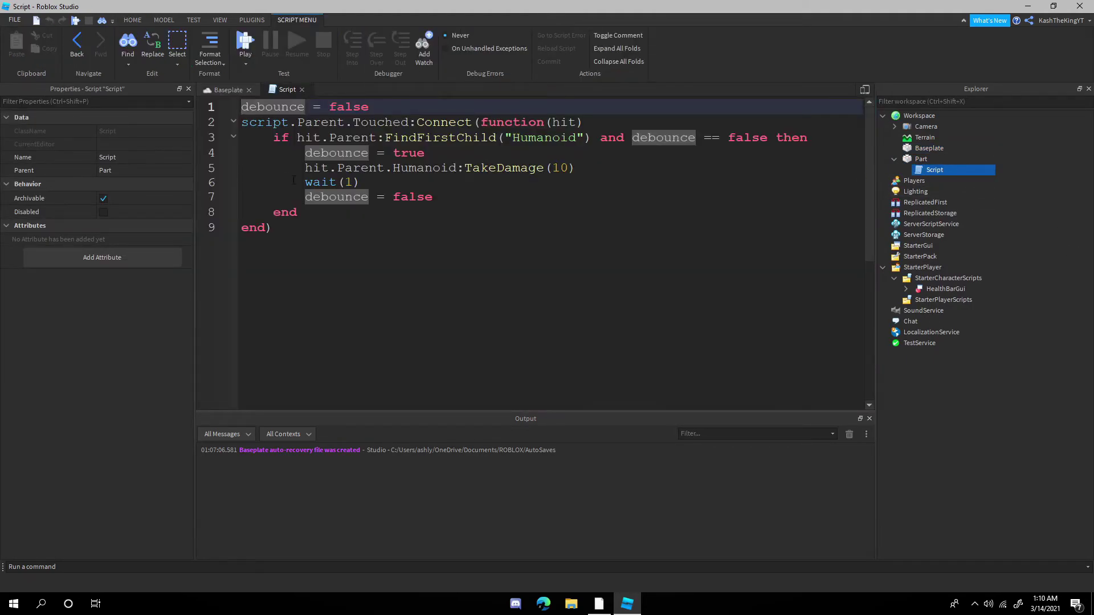
pyautogui.moveTo(298, 214); pyautogui.dragTo(306, 167)
pyautogui.click(306, 167)
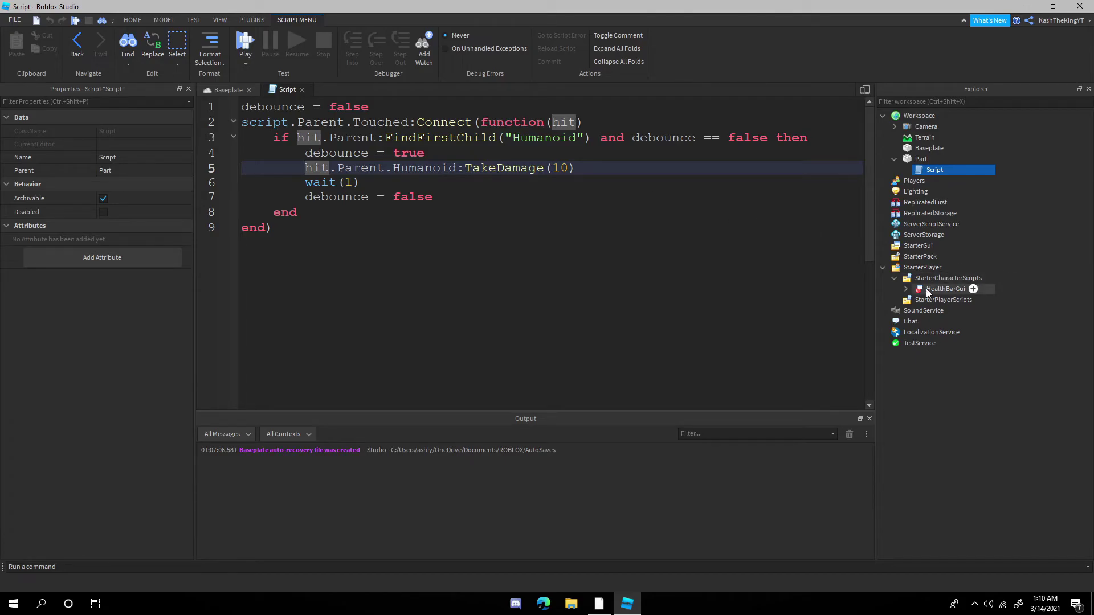
pyautogui.moveTo(911, 302)
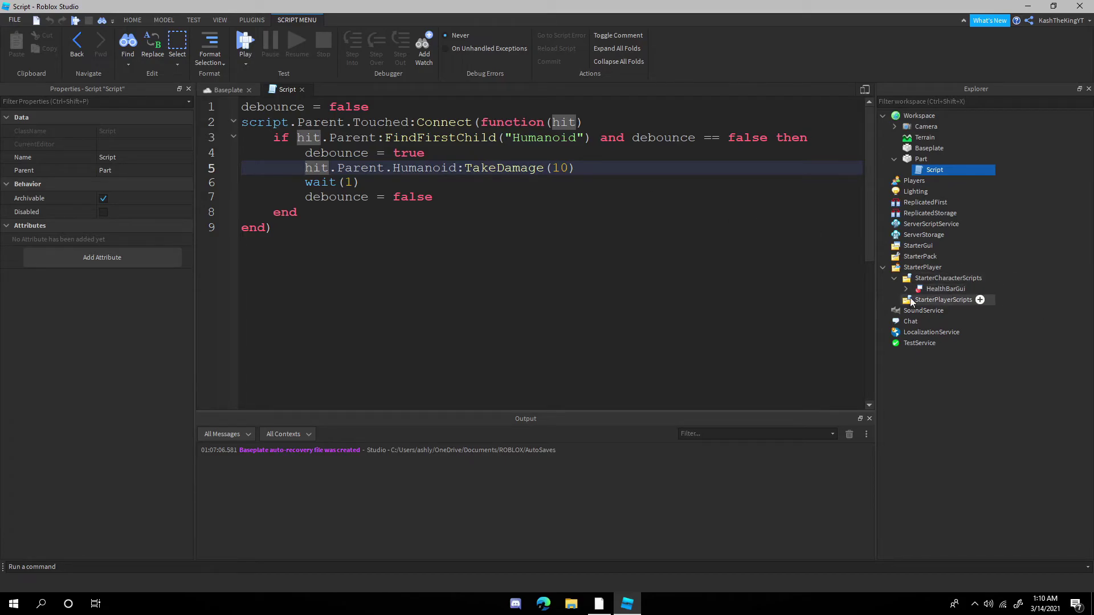
pyautogui.click(305, 89)
# - Bring the Part into view and start a Play Here test session
pyautogui.scroll(3, 510, 142)
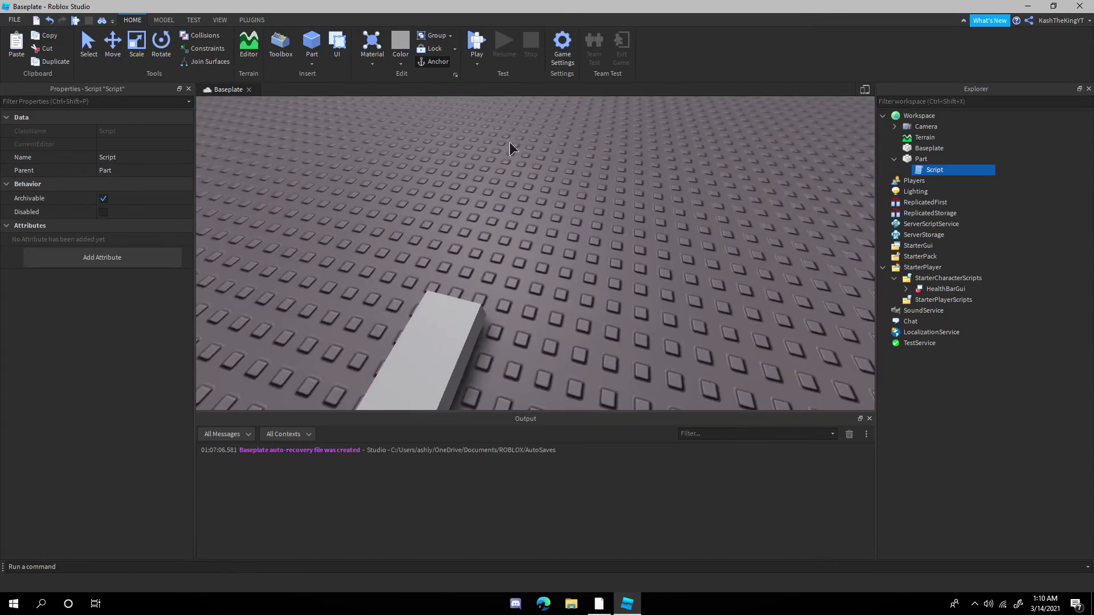
pyautogui.scroll(-5, 509, 142)
pyautogui.click(477, 63)
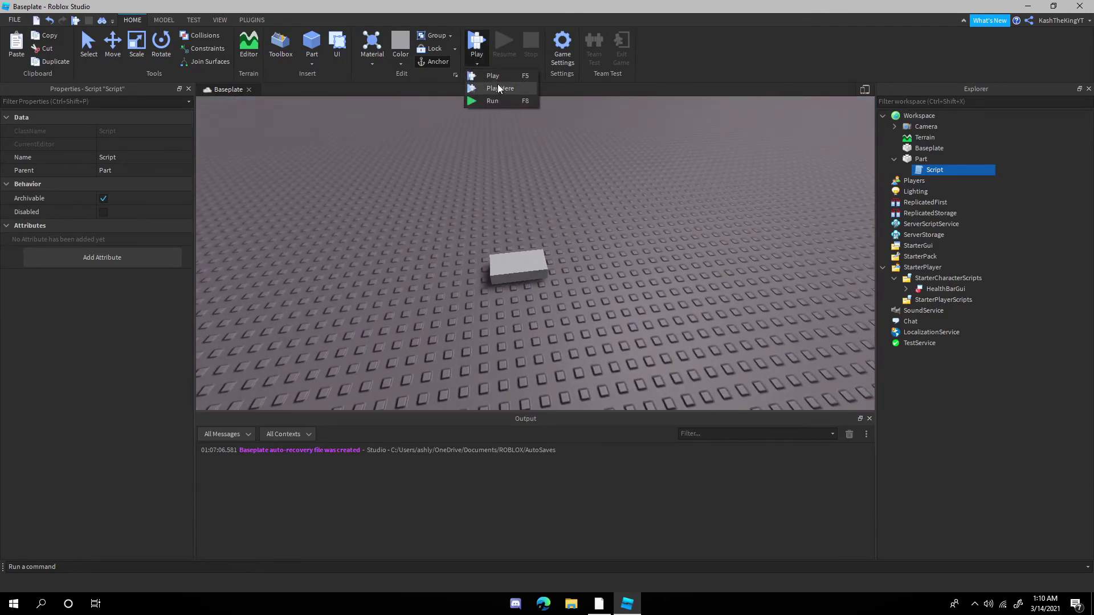
pyautogui.click(498, 88)
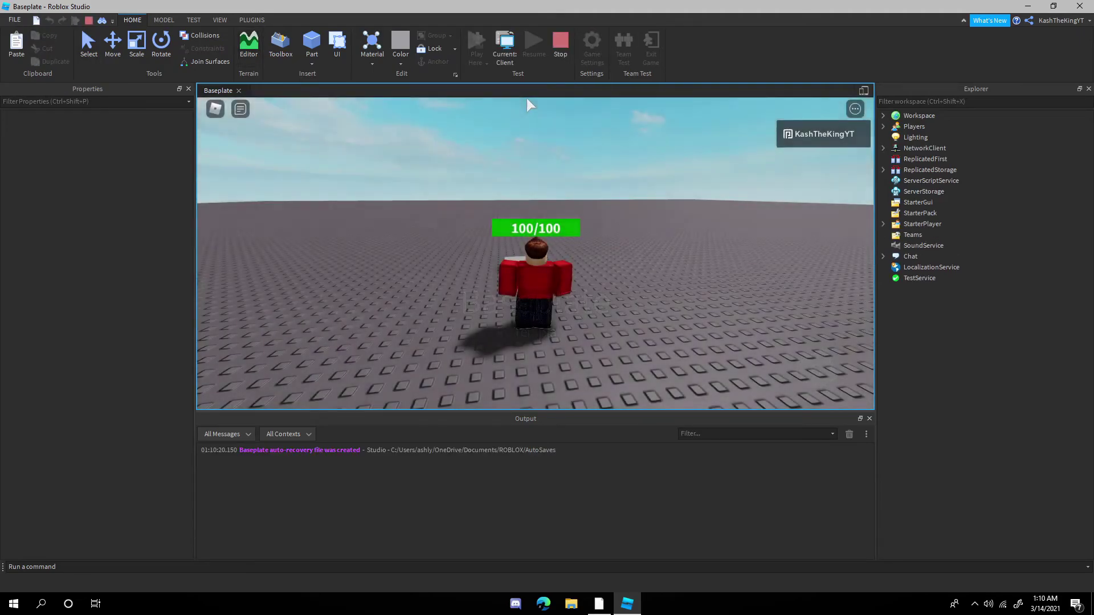
# - Walk the character back and forth across the damaging Part to test the overhead health bar, with Workspace expanded
pyautogui.moveTo(523, 160); pyautogui.dragTo(522, 156, button='right')
pyautogui.press('a')
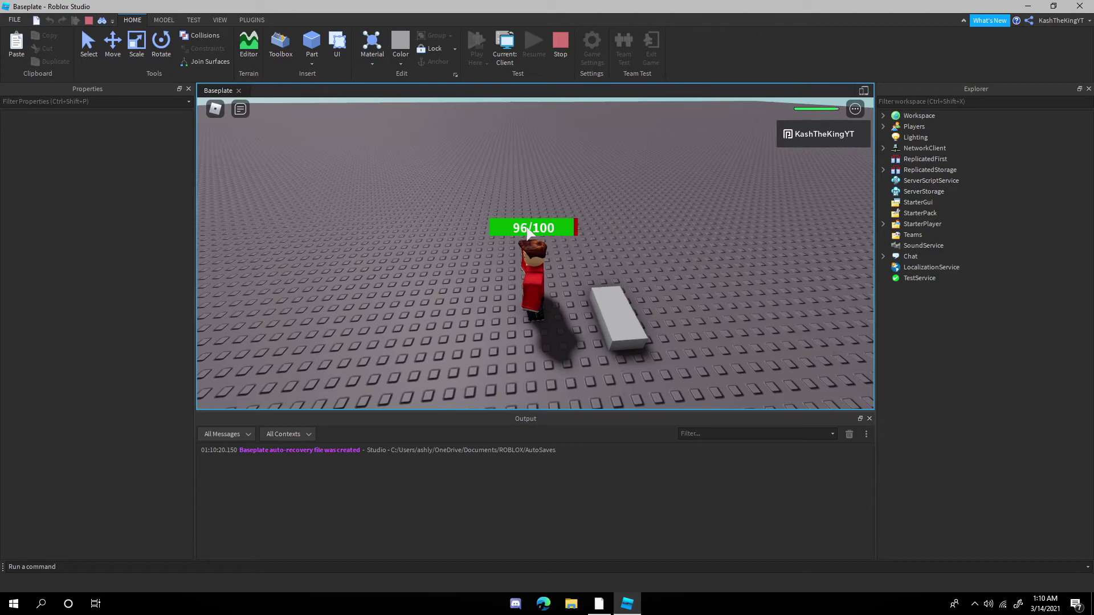
pyautogui.moveTo(578, 243); pyautogui.dragTo(578, 237, button='right')
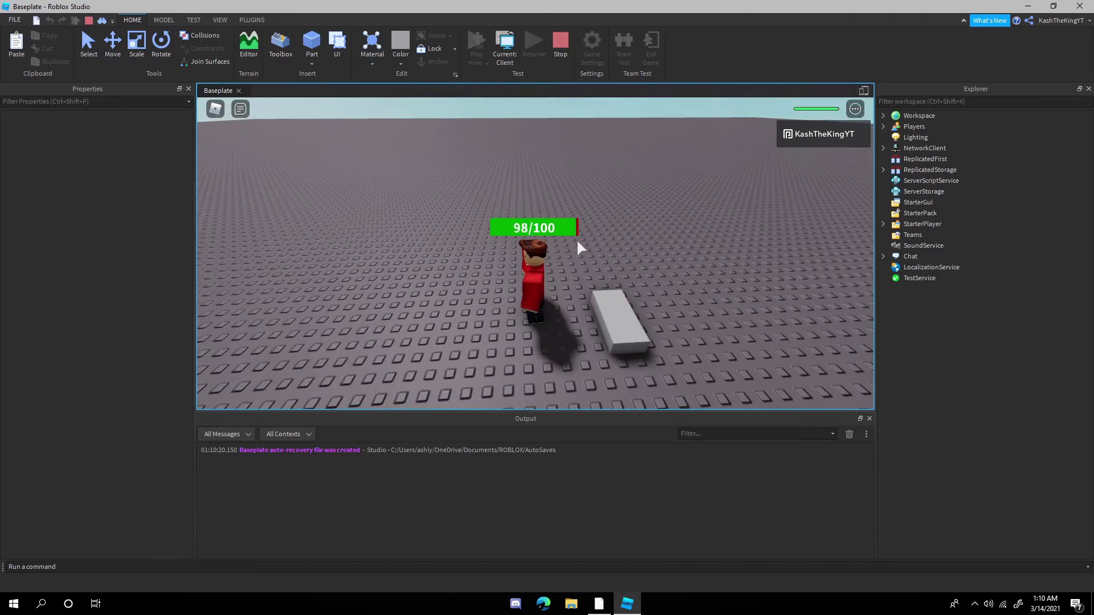
pyautogui.click(884, 116)
pyautogui.press('d')
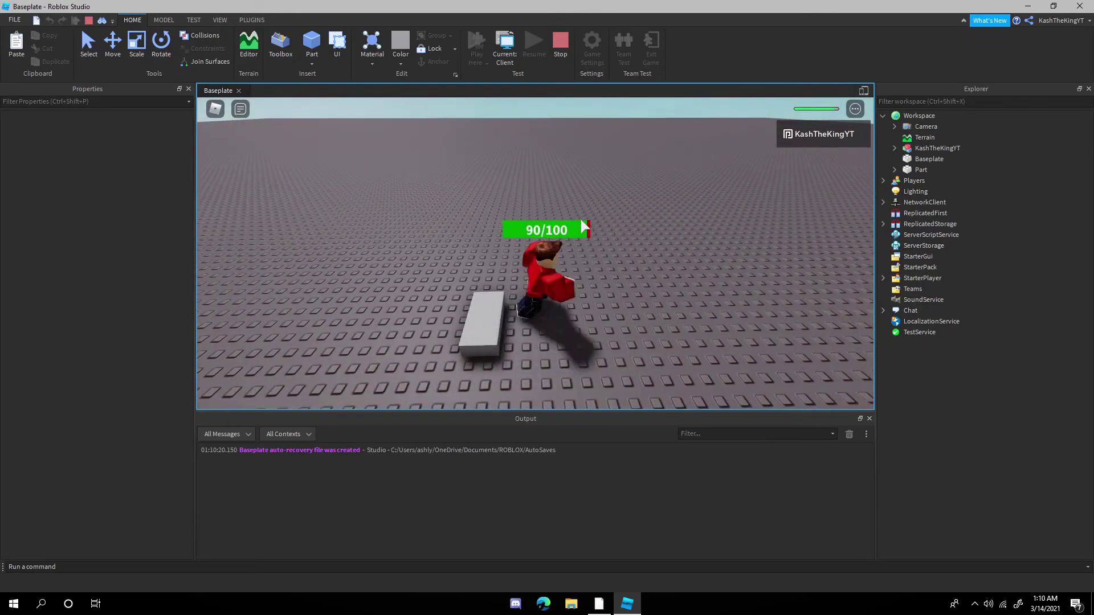
pyautogui.press('a')
pyautogui.press('d')
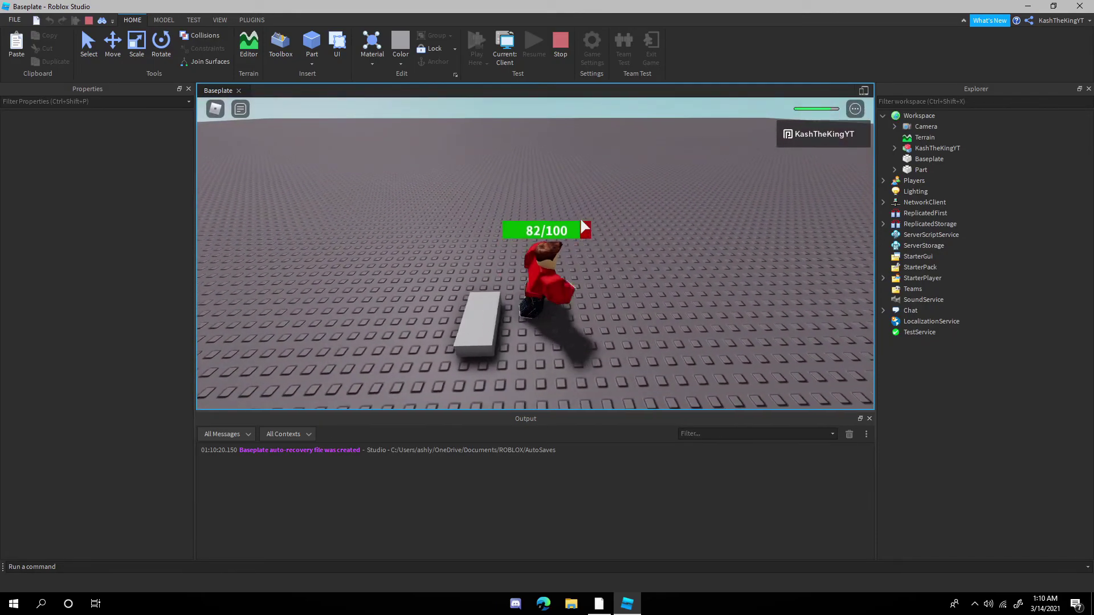
pyautogui.press('a')
pyautogui.press('d')
pyautogui.press('a')
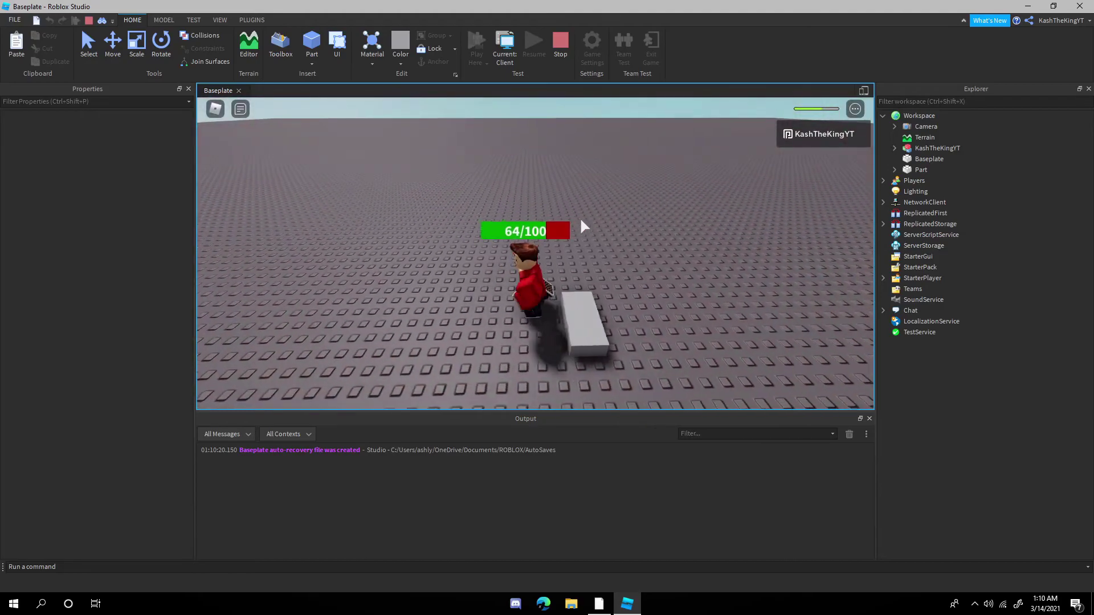
pyautogui.press('d')
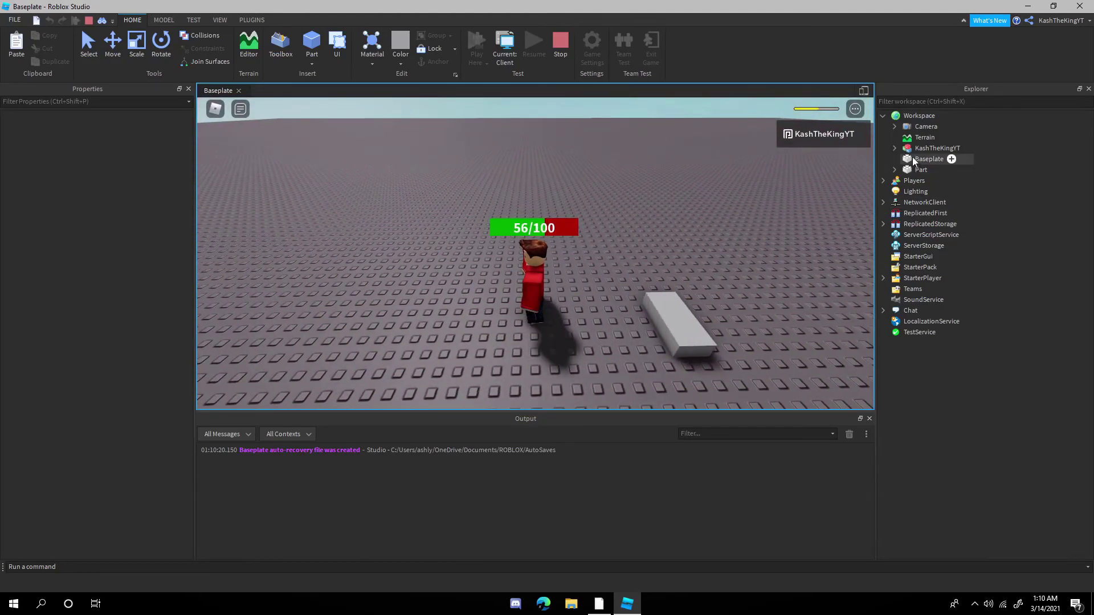
# - Select the test character's Humanoid and compare its Health property with the overhead bar
pyautogui.click(895, 148)
pyautogui.click(941, 213)
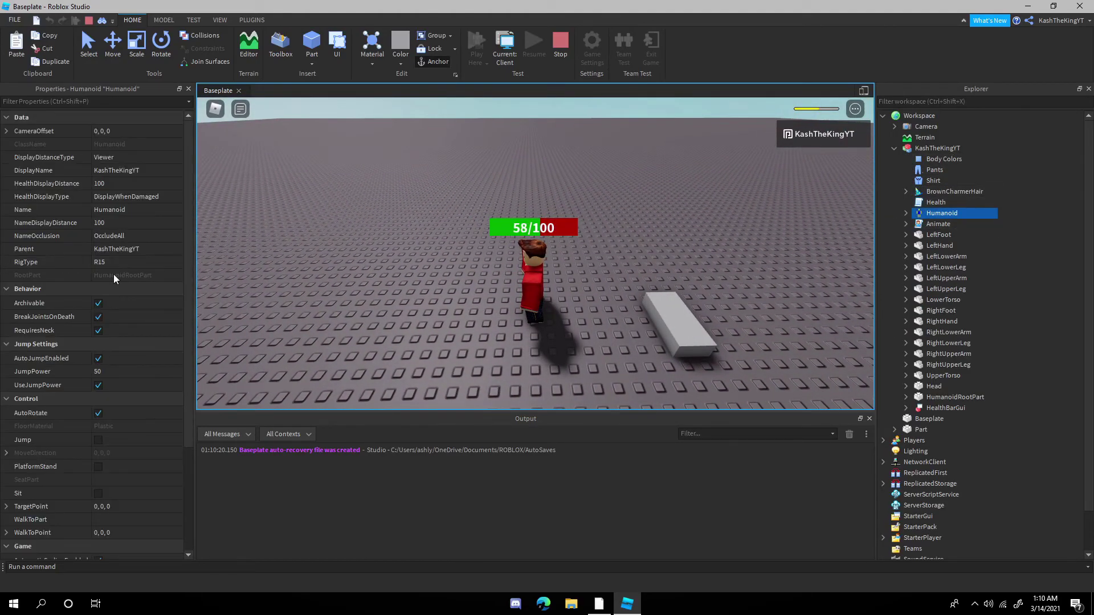
pyautogui.scroll(-5, 117, 291)
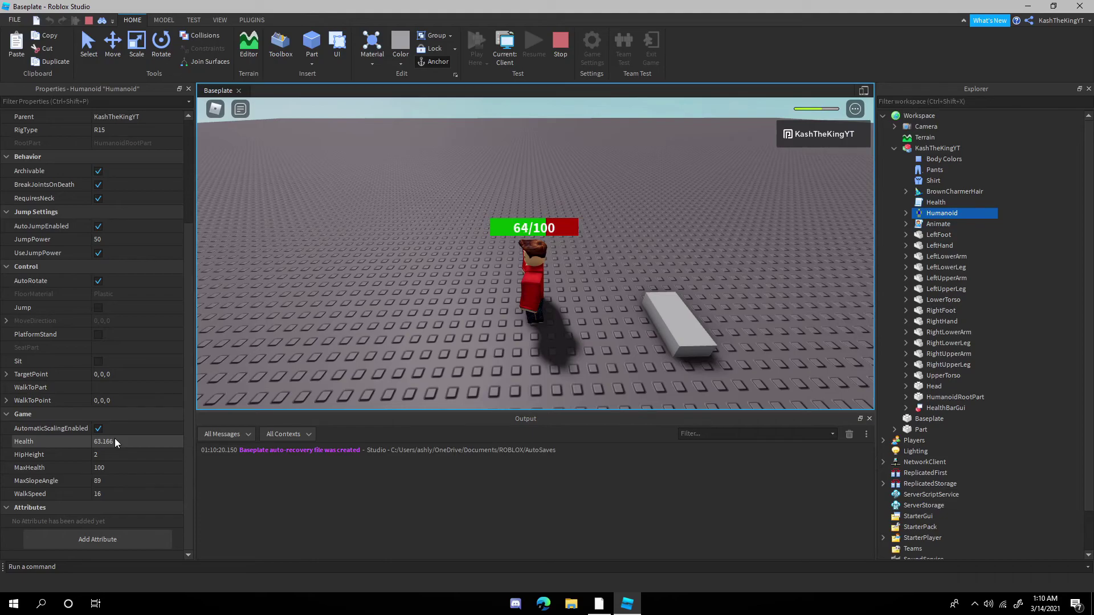
pyautogui.scroll(3, 519, 213)
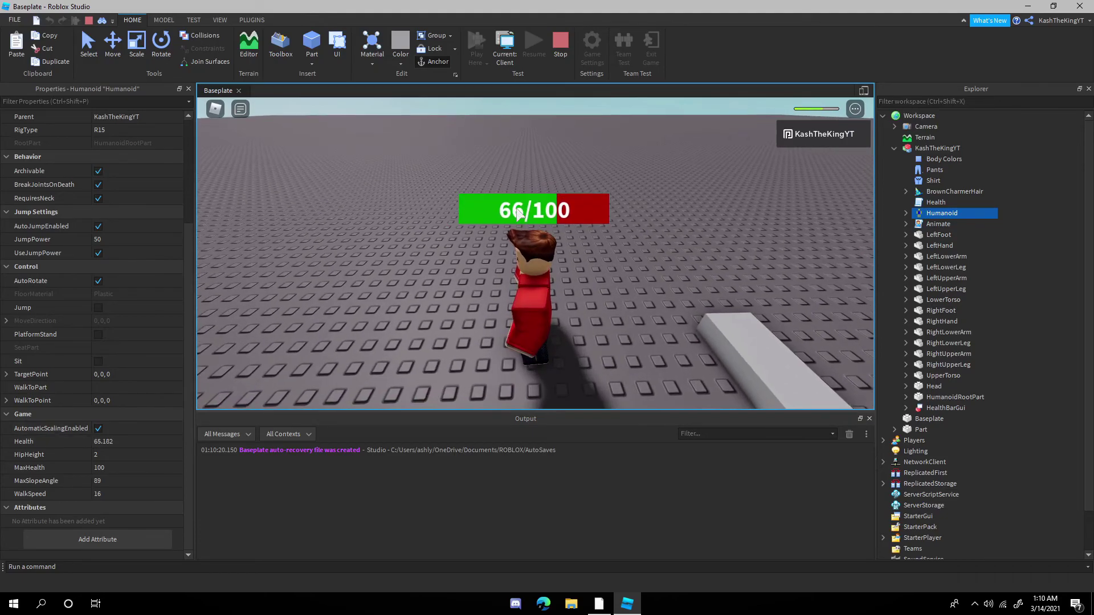
pyautogui.scroll(-3, 519, 214)
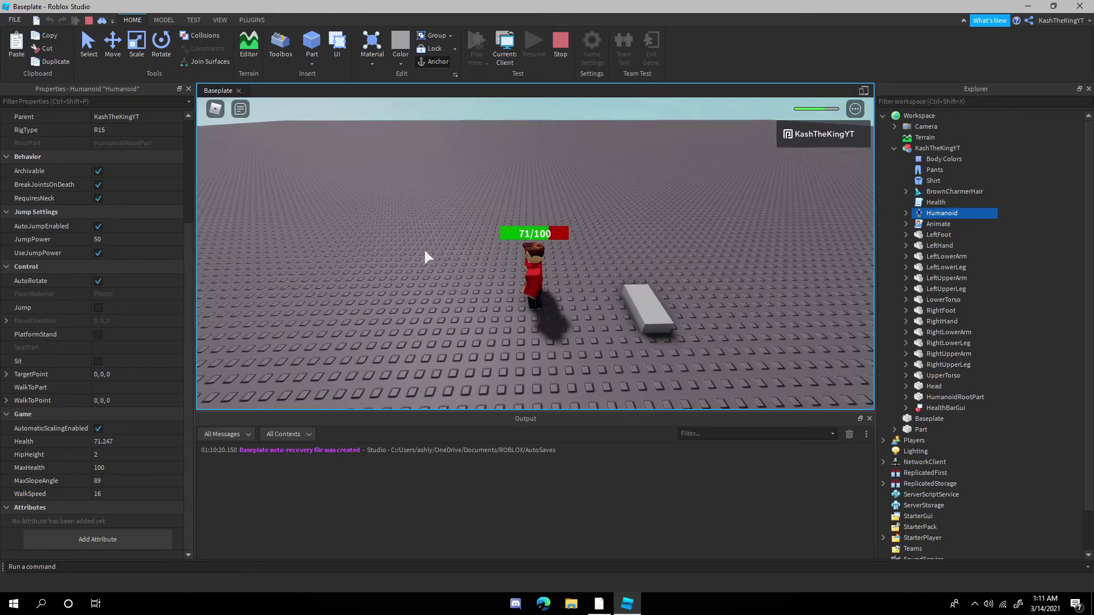
# - Keep running the character over the damaging Part until its health is down to 0
pyautogui.moveTo(425, 251); pyautogui.dragTo(426, 250, button='right')
pyautogui.press('w')
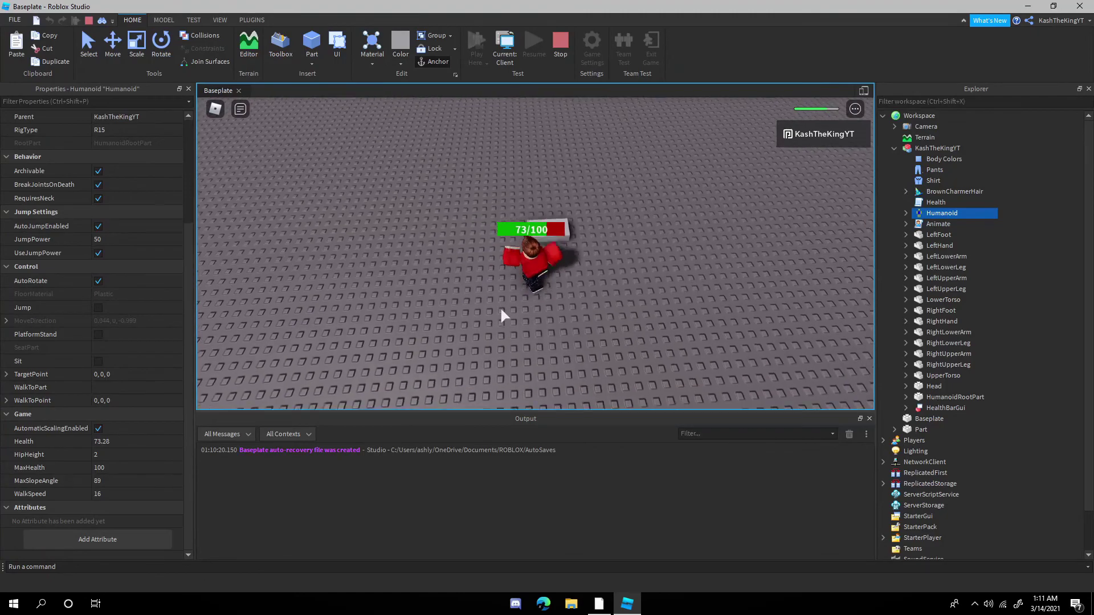
pyautogui.moveTo(502, 310); pyautogui.dragTo(501, 310, button='right')
pyautogui.press('a')
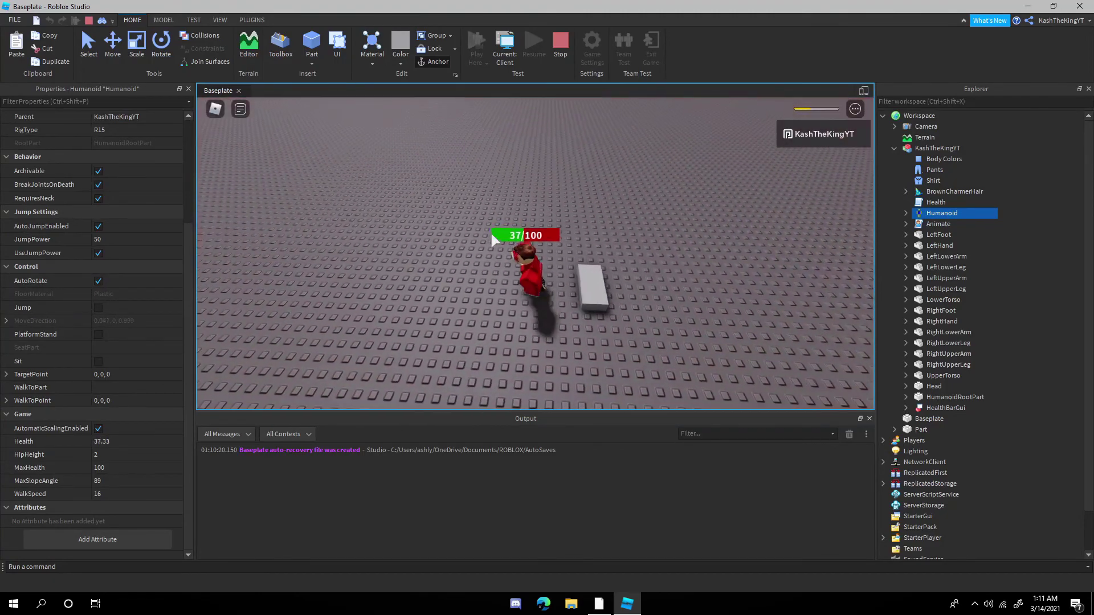
pyautogui.press('d')
pyautogui.press('a')
pyautogui.moveTo(490, 231); pyautogui.dragTo(491, 231, button='right')
pyautogui.press('d')
pyautogui.press('a')
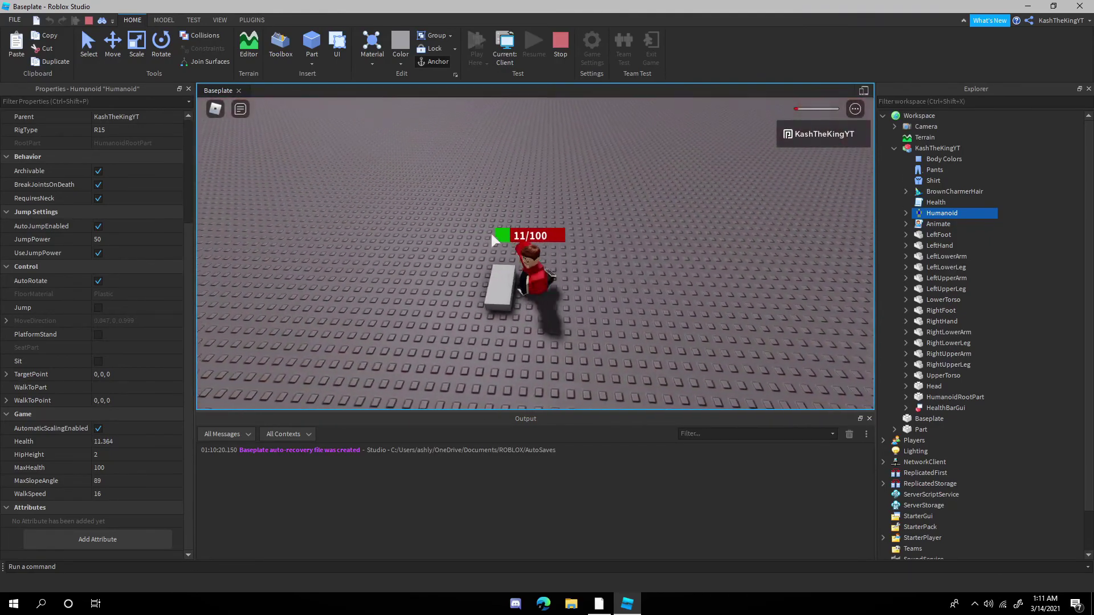
pyautogui.press('d')
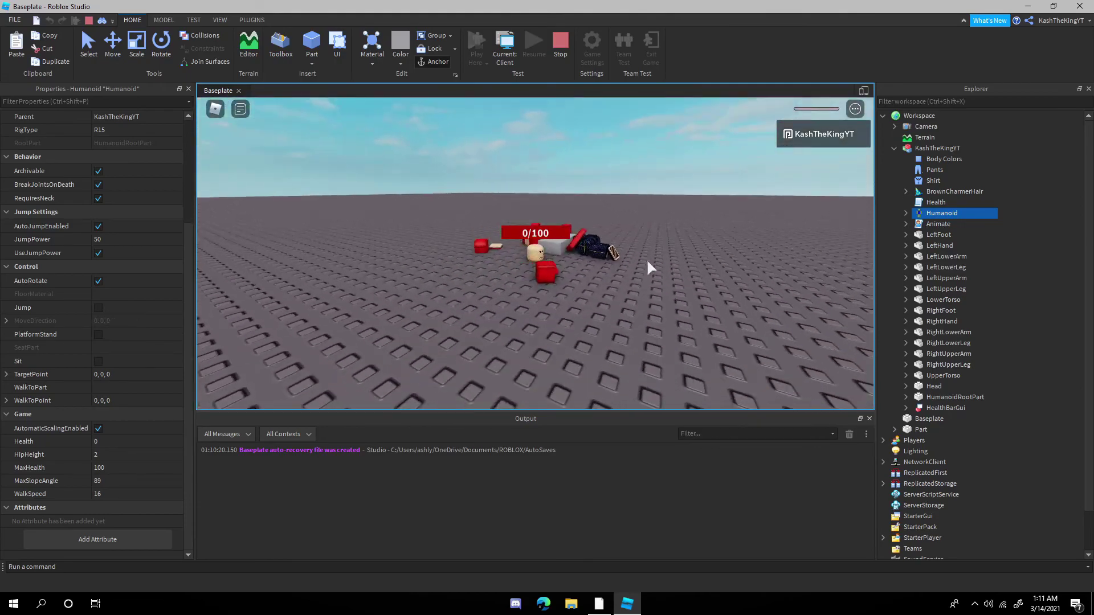
# - Examine the overhead health bar on the dead character and again after the respawn
pyautogui.moveTo(648, 262); pyautogui.dragTo(616, 274, button='right')
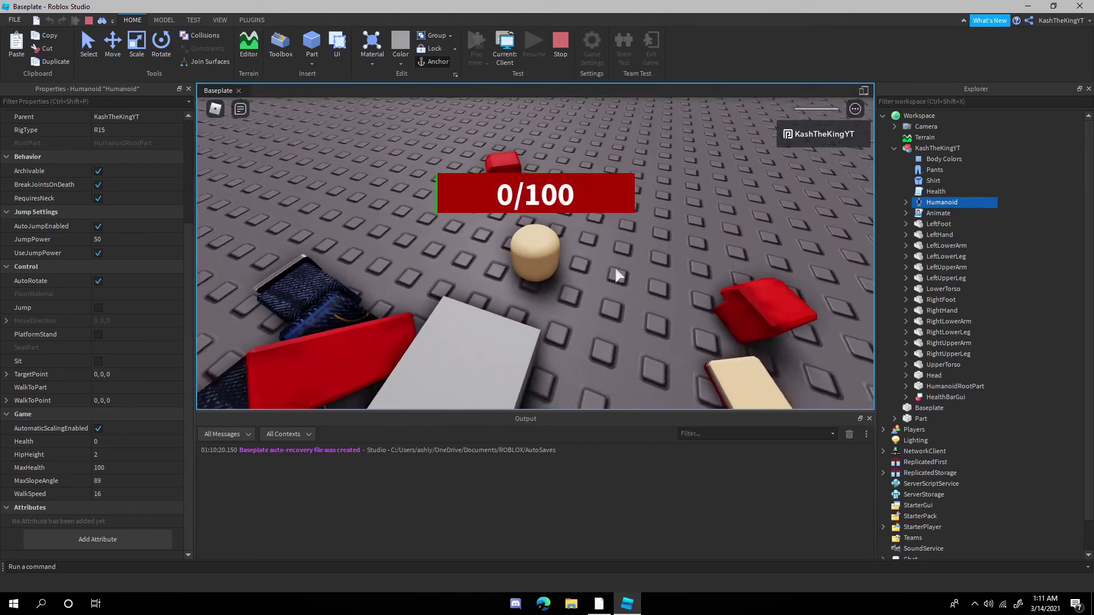
pyautogui.scroll(-4, 503, 187)
pyautogui.scroll(3, 635, 244)
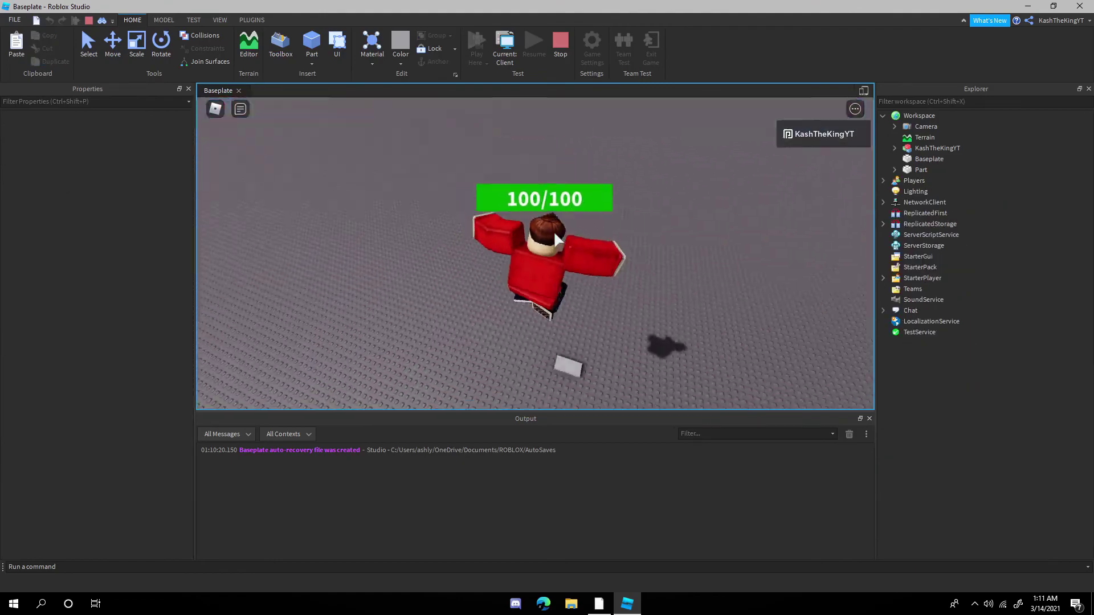
pyautogui.moveTo(540, 224); pyautogui.dragTo(581, 202, button='right')
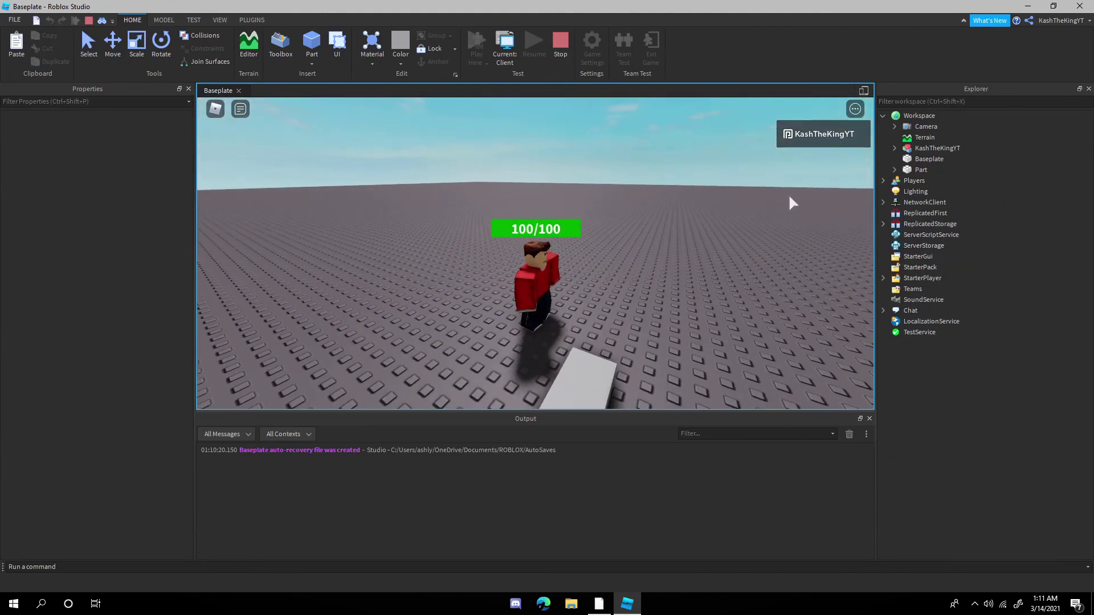
# - Turn the respawned character around for a last look at its health bar and stop the playtest
pyautogui.press('a')
pyautogui.moveTo(672, 180); pyautogui.dragTo(562, 83, button='right')
pyautogui.click(553, 47)
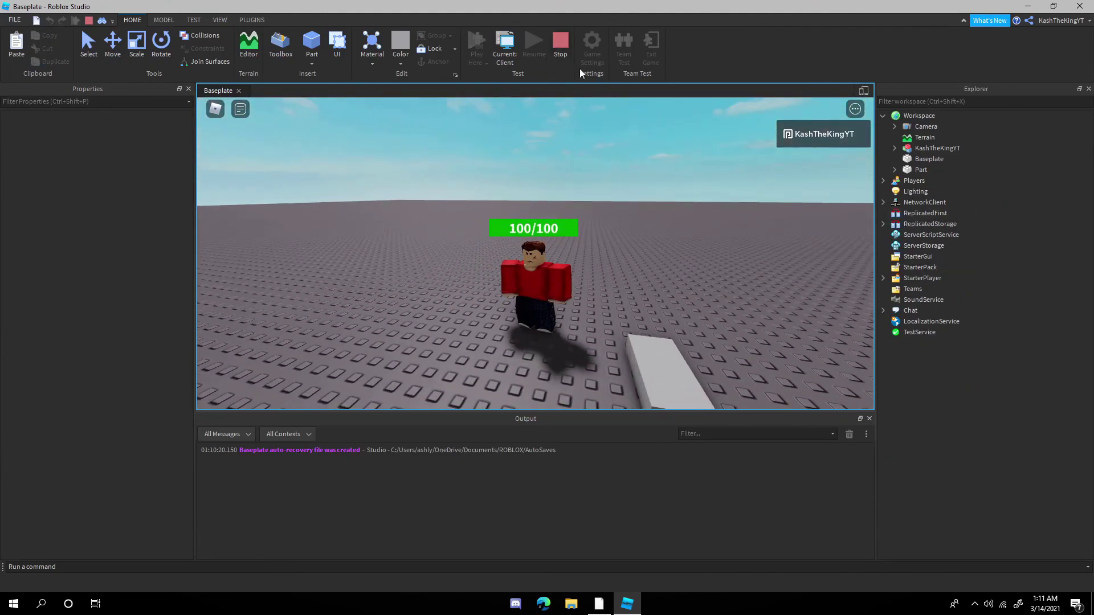
pyautogui.hotkey('shift', 'F5')
# - Save HealthBarGui to Roblox by overwriting the existing Health Gui model, and close the asset configuration
pyautogui.rightClick(926, 171)
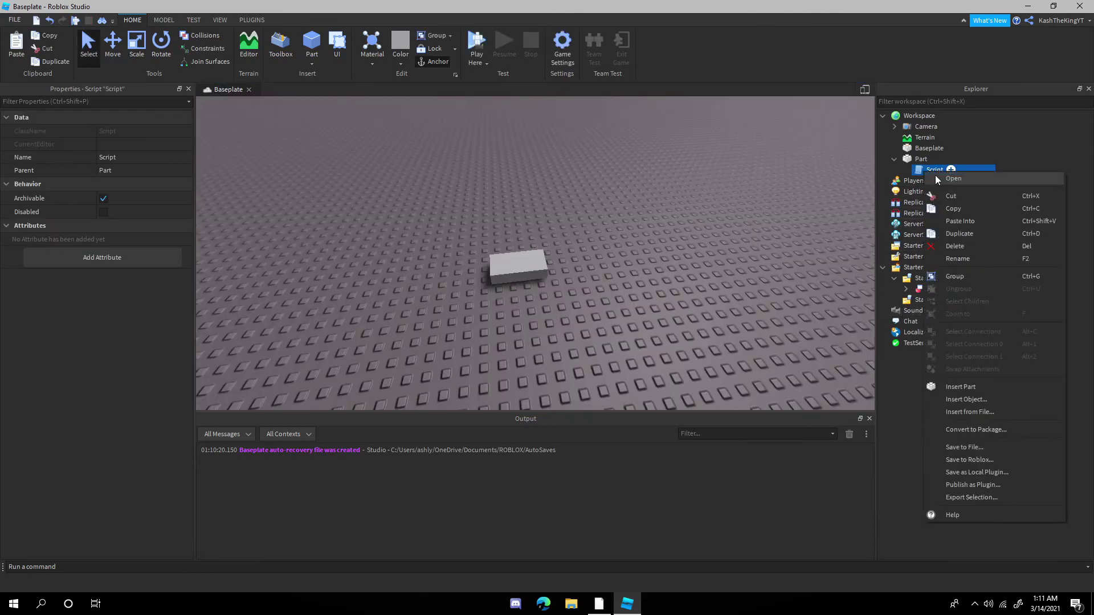
pyautogui.click(920, 289)
pyautogui.rightClick(920, 289)
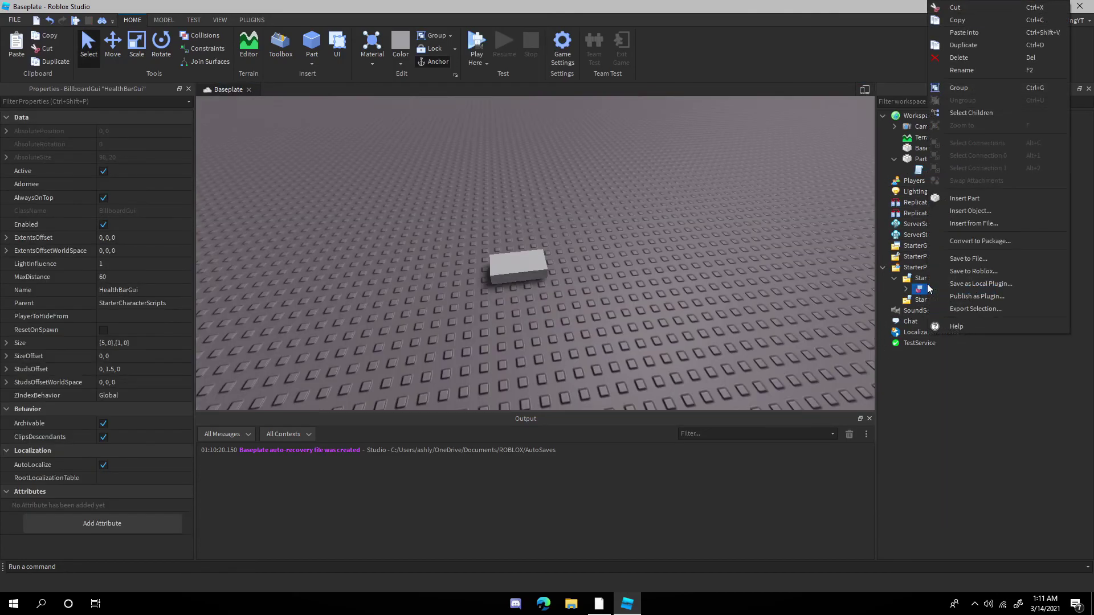
pyautogui.click(954, 272)
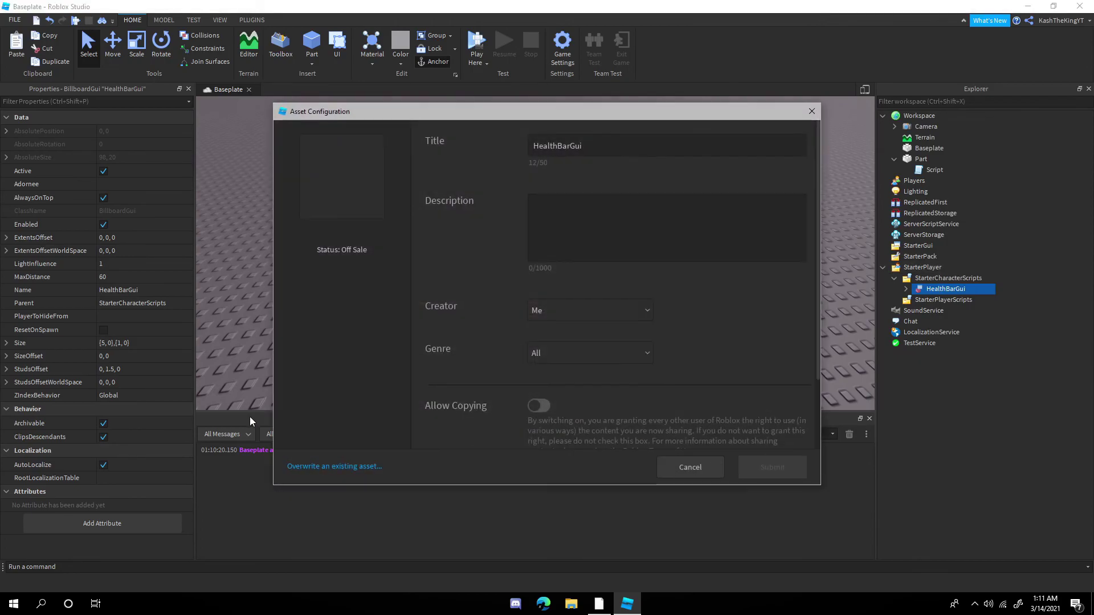
pyautogui.click(342, 467)
pyautogui.click(473, 262)
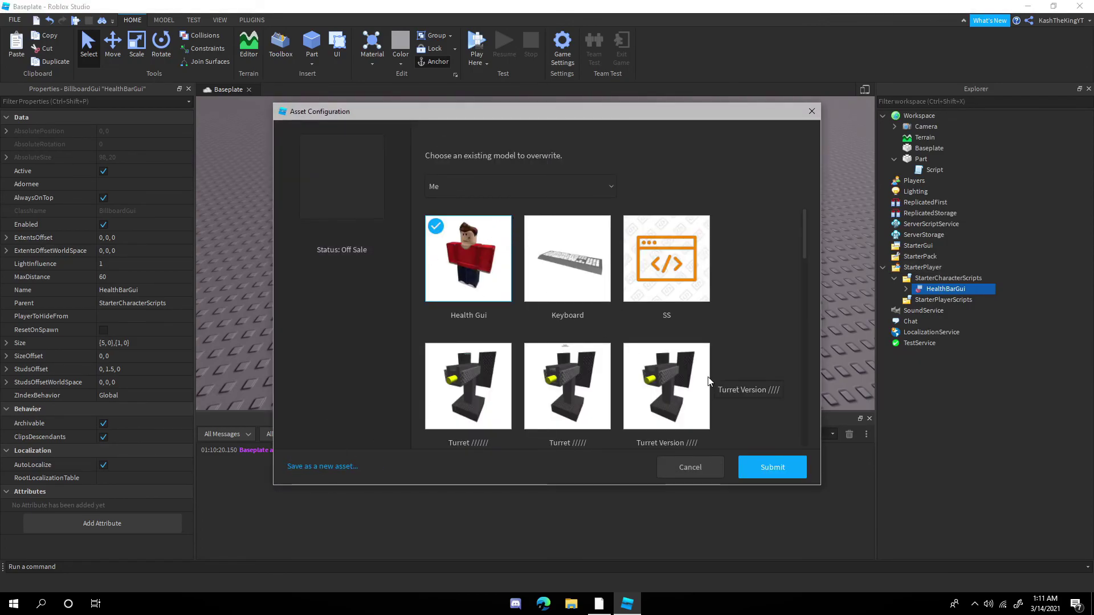
pyautogui.click(747, 471)
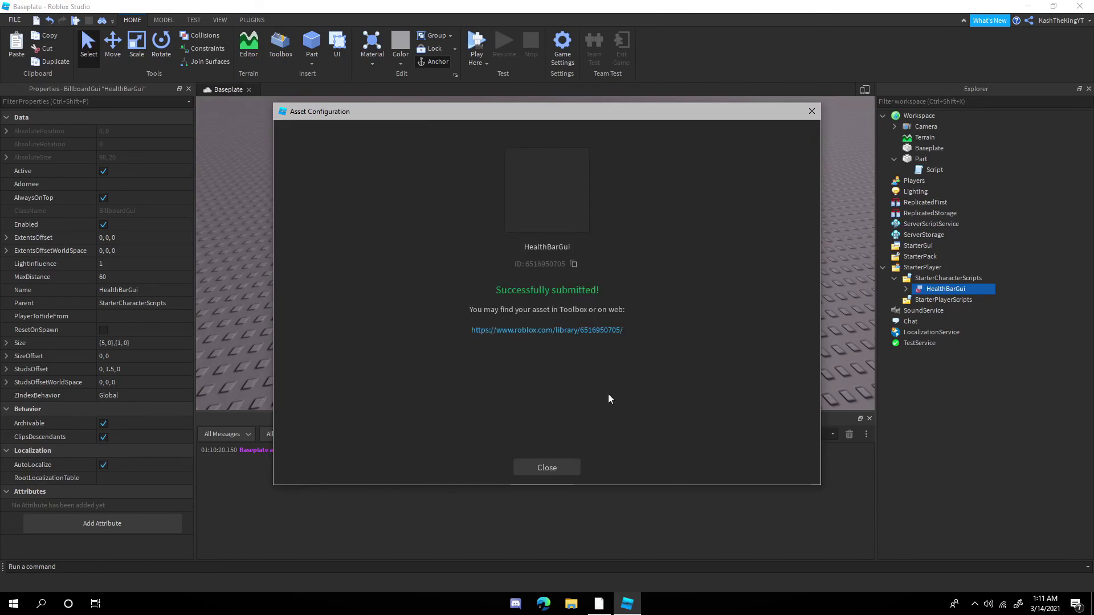
pyautogui.click(559, 464)
# - Open the Script inside the Part, examine its touch-damage code, select all of it and close the script
pyautogui.moveTo(607, 267); pyautogui.dragTo(578, 278, button='right')
pyautogui.press('w')
pyautogui.press('s')
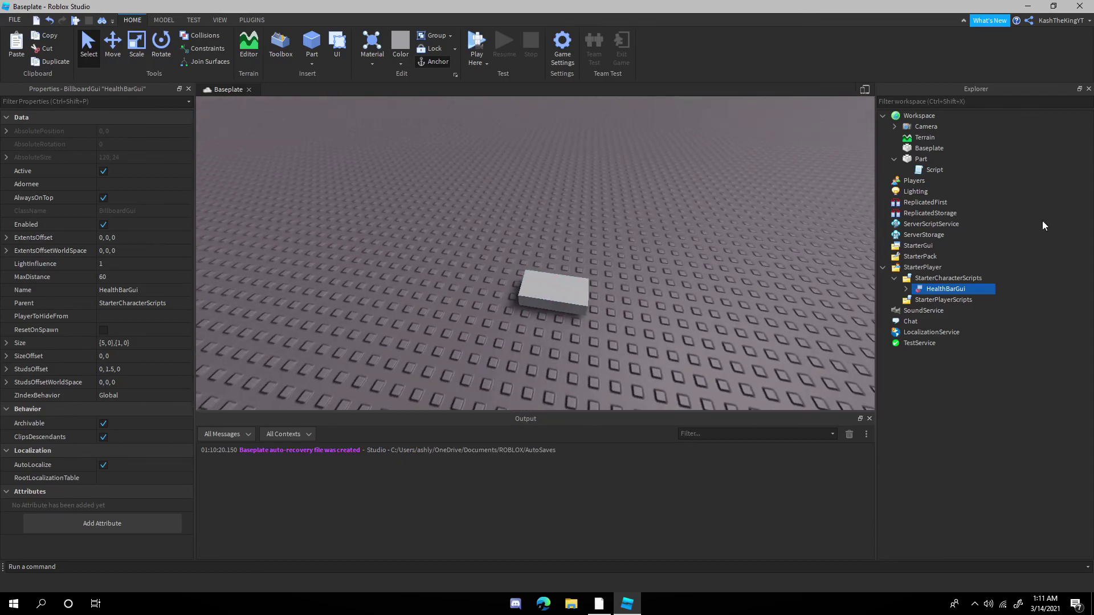
pyautogui.click(919, 172)
pyautogui.rightClick(912, 158)
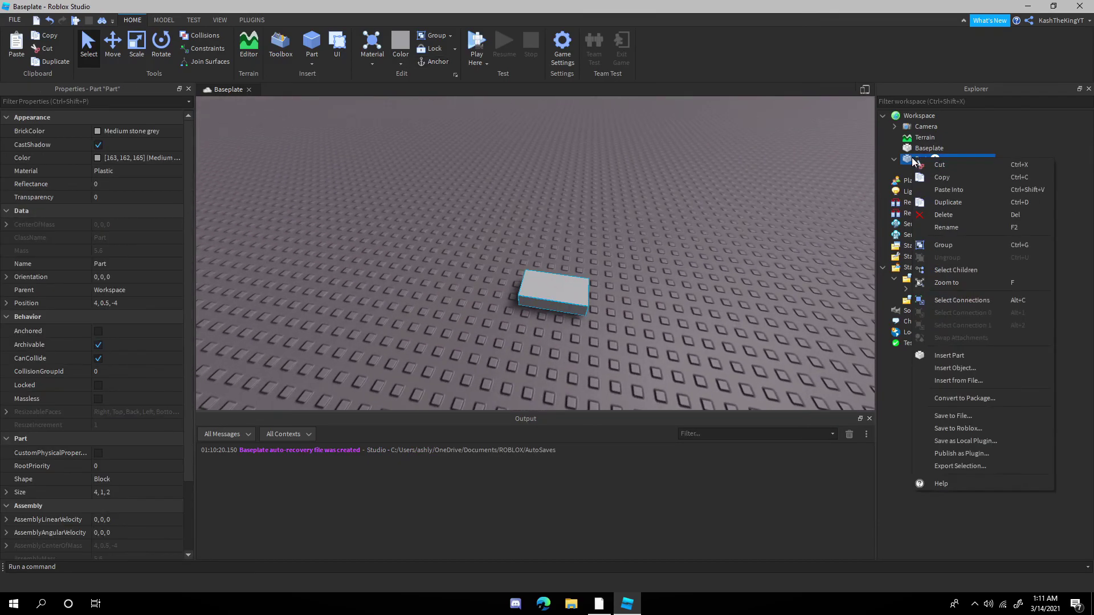
pyautogui.click(956, 218)
pyautogui.doubleClick(935, 172)
pyautogui.moveTo(433, 234); pyautogui.dragTo(243, 106)
pyautogui.click(535, 240)
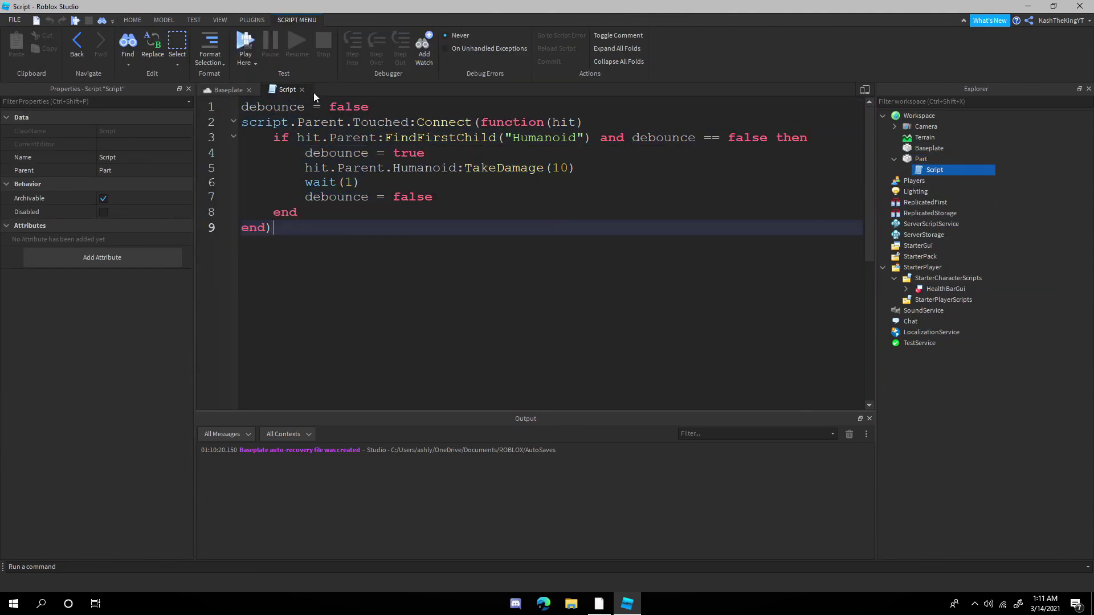
pyautogui.hotkey('ctrl', 'a')
pyautogui.click(303, 90)
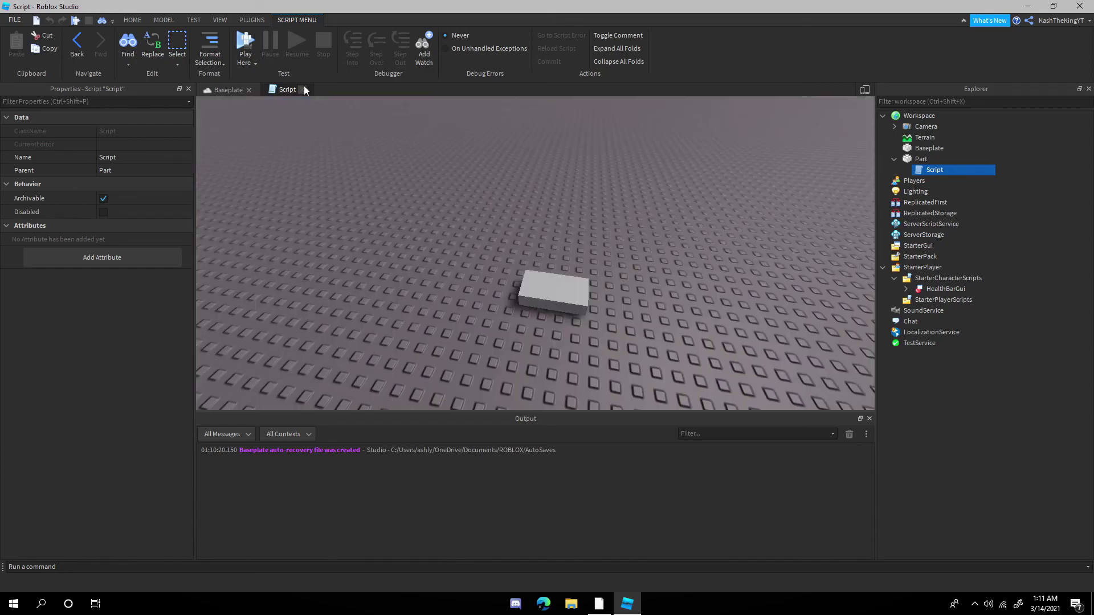
# - Delete the damaging Part together with its Script from Workspace
pyautogui.click(921, 159)
pyautogui.moveTo(643, 272); pyautogui.dragTo(604, 293, button='right')
pyautogui.press('Delete')
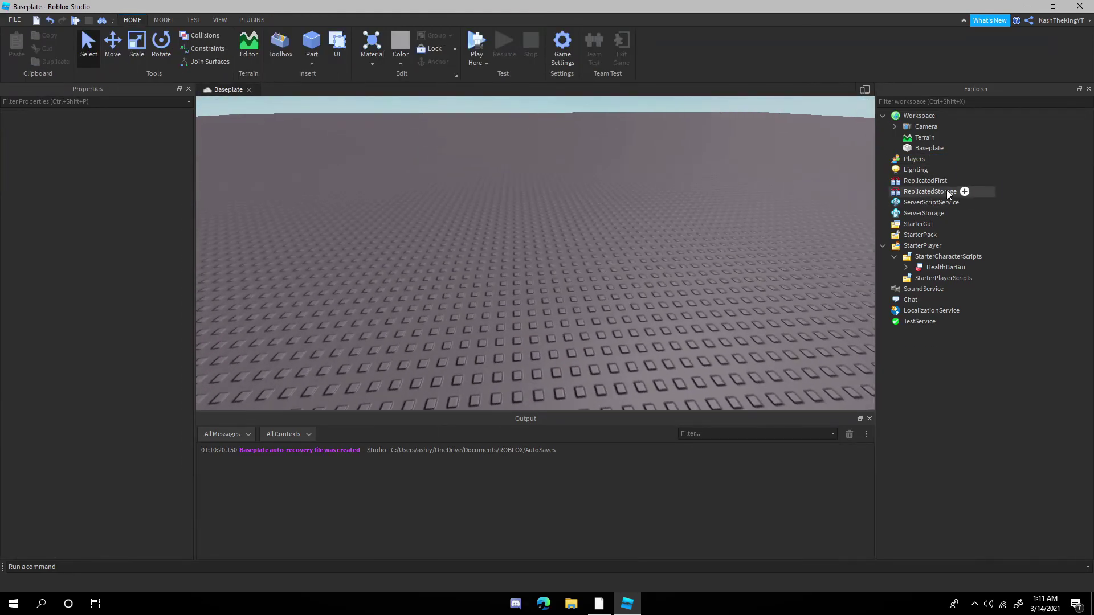